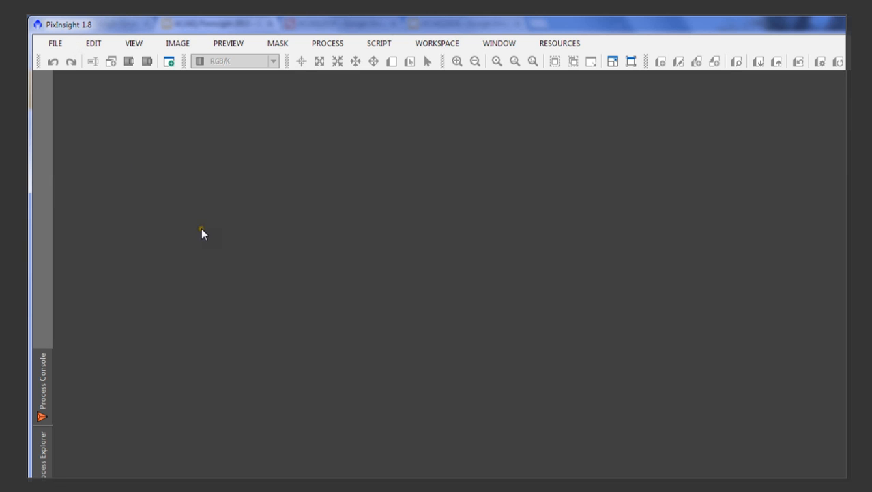
- Open the raw light frame M51_LIGHT_500s_800iso_+12c_000389.CR2 from the Base/1-Exemple_M51_DSLR/Images/M51 folder
left_click(55, 43)
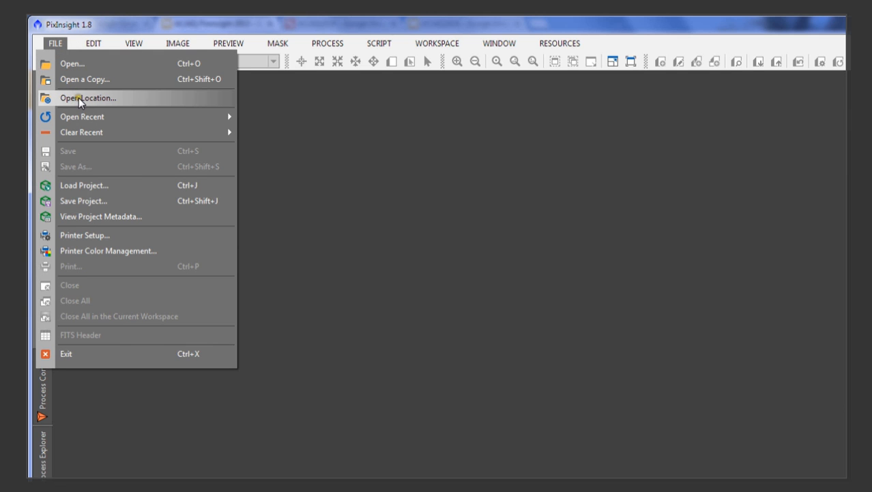
left_click(89, 63)
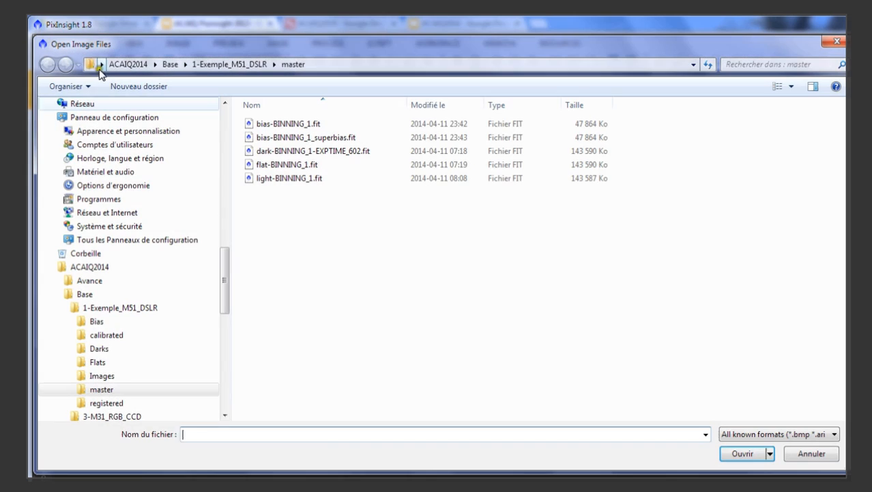
left_click(84, 295)
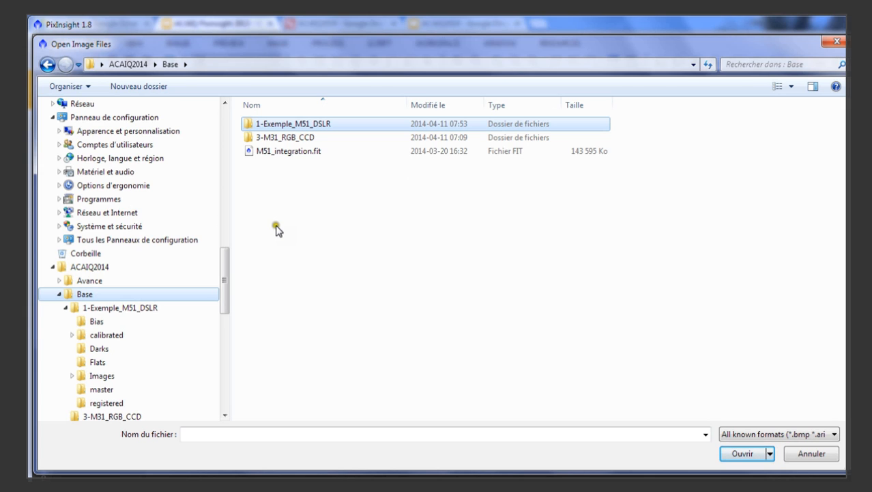
double_click(321, 127)
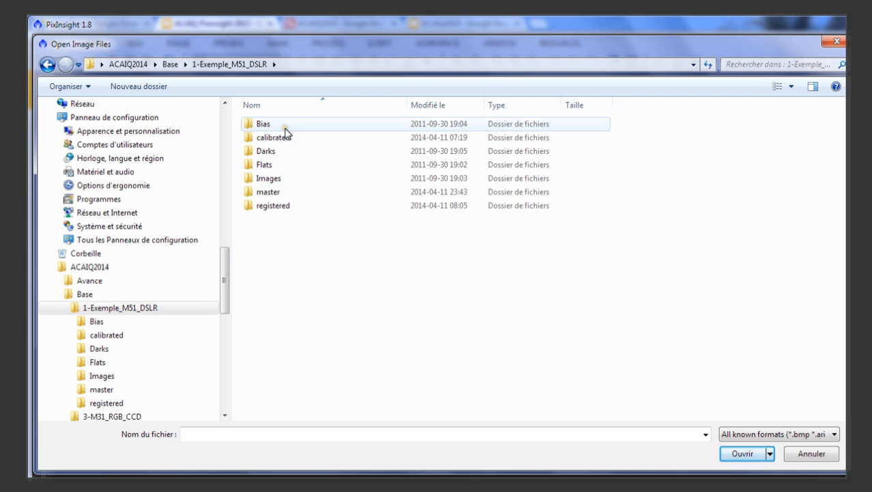
double_click(281, 179)
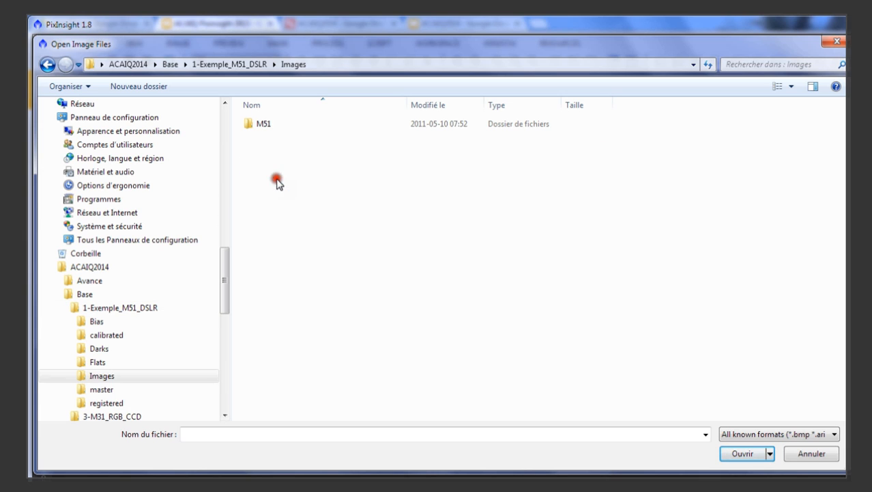
double_click(262, 125)
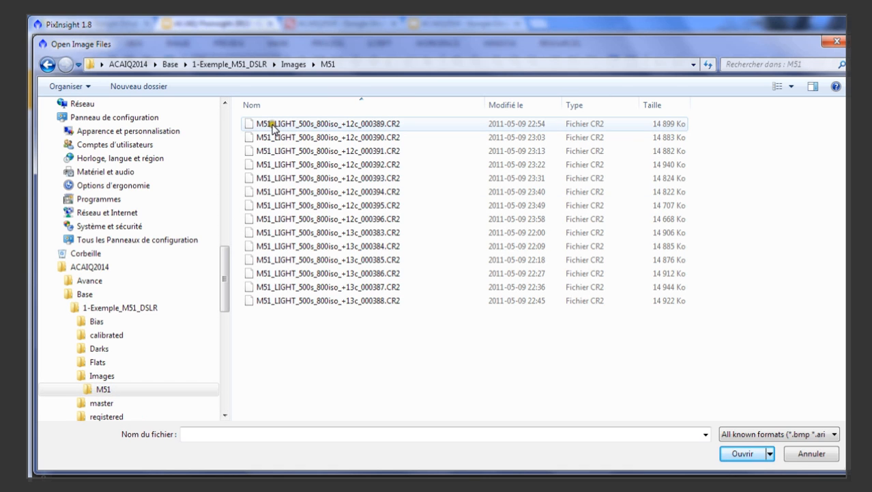
left_click(273, 126)
double_click(272, 126)
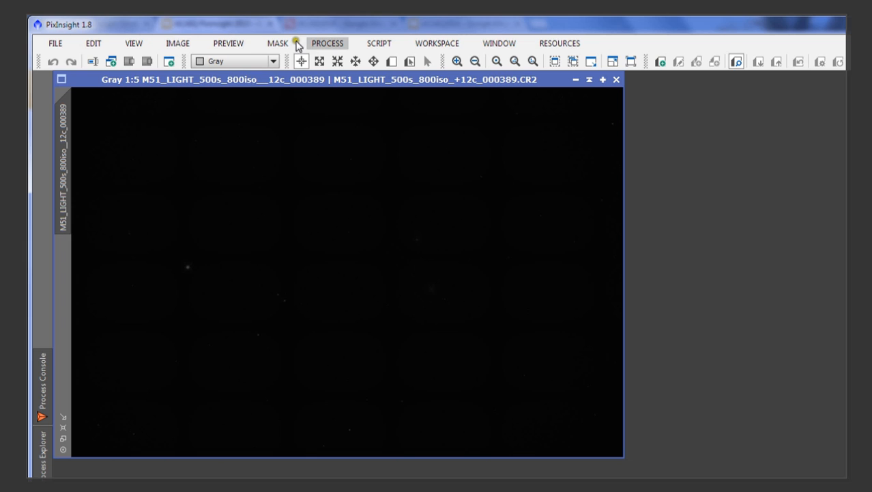
- Open the ScreenTransferFunction process, enable Track View, and auto-stretch the display of the M51 frame
left_click(327, 44)
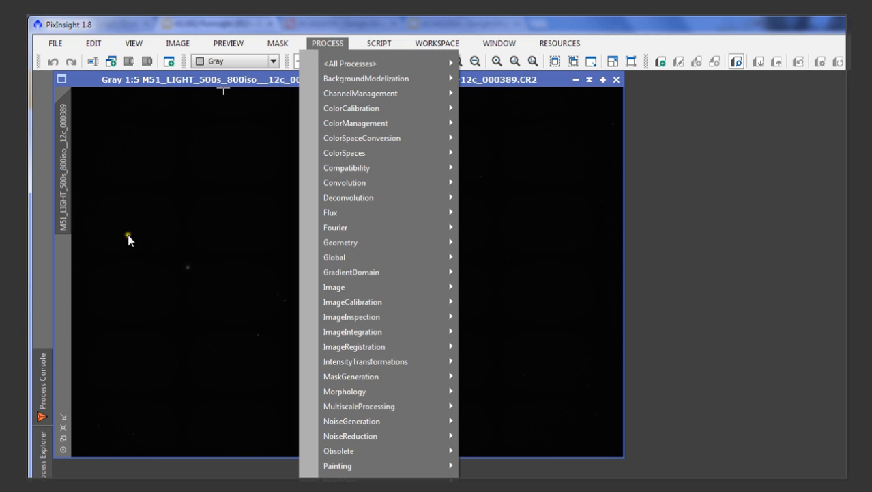
mouse_move(335, 66)
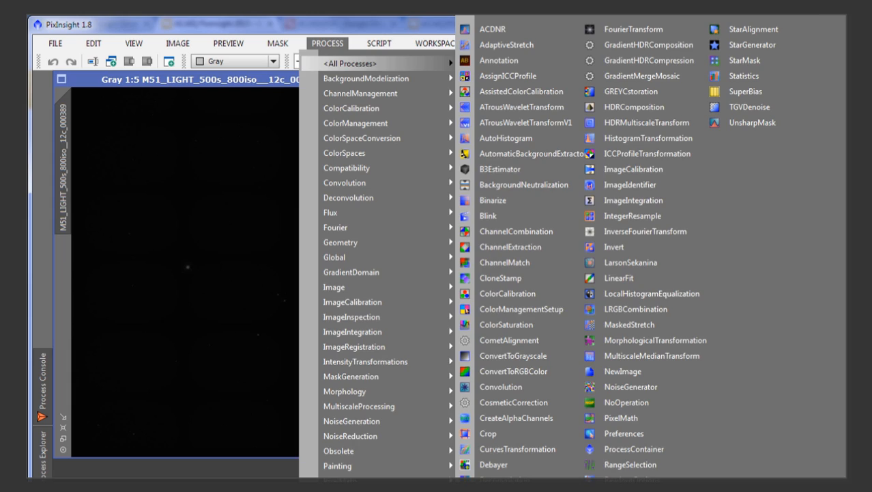
left_click(648, 488)
left_click_drag(789, 120, 735, 110)
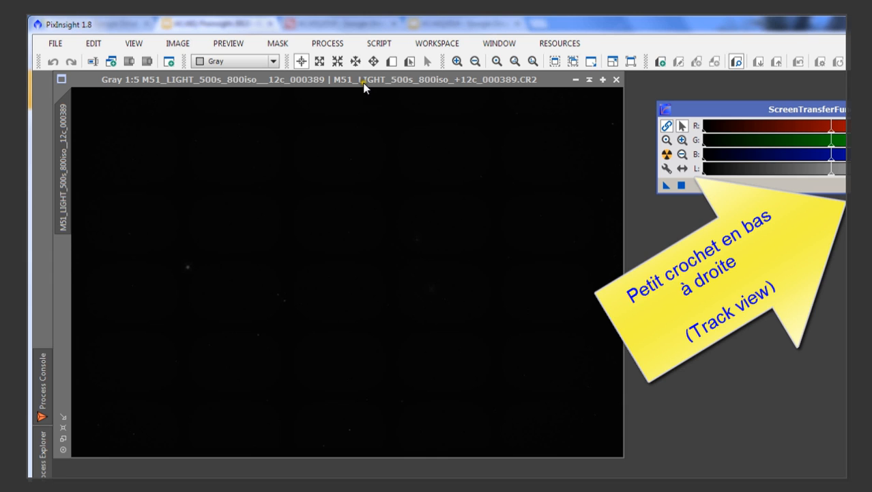
left_click(845, 185)
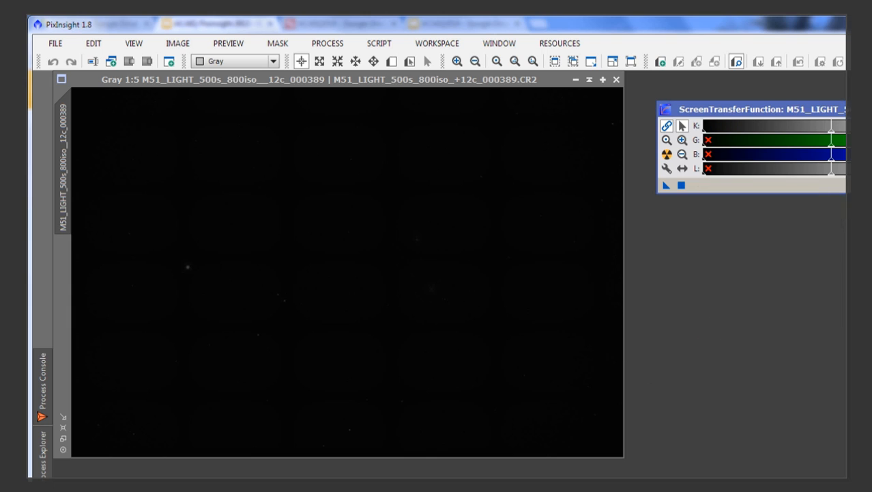
left_click(667, 156)
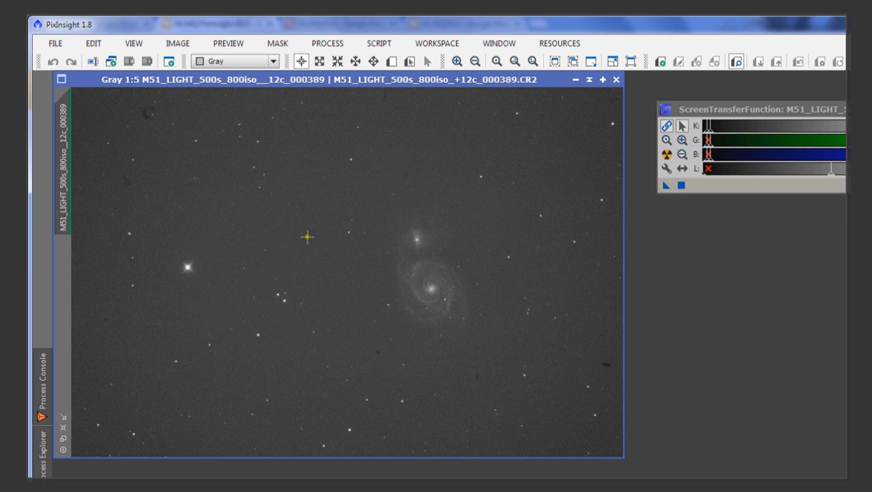
- Magnify the stretched M51 frame to 31:1 to examine its individual pixels and Bayer pattern
scroll(307, 237, "up", 4)
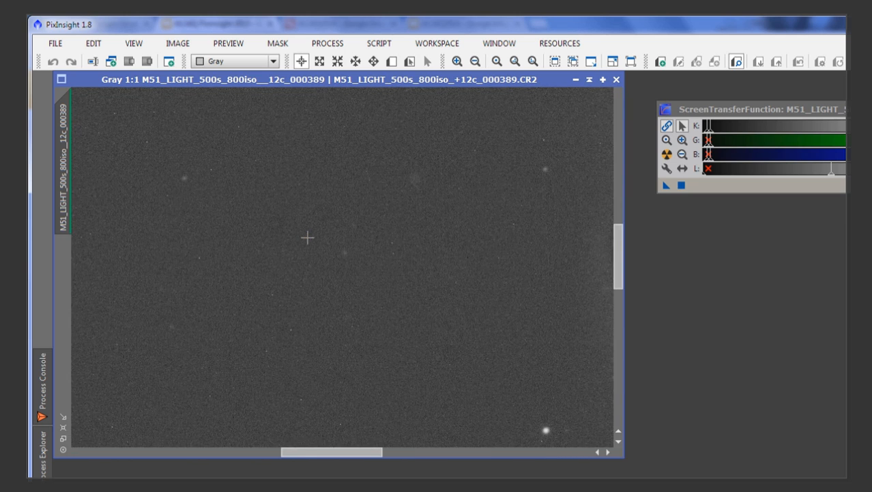
scroll(307, 236, "up", 6)
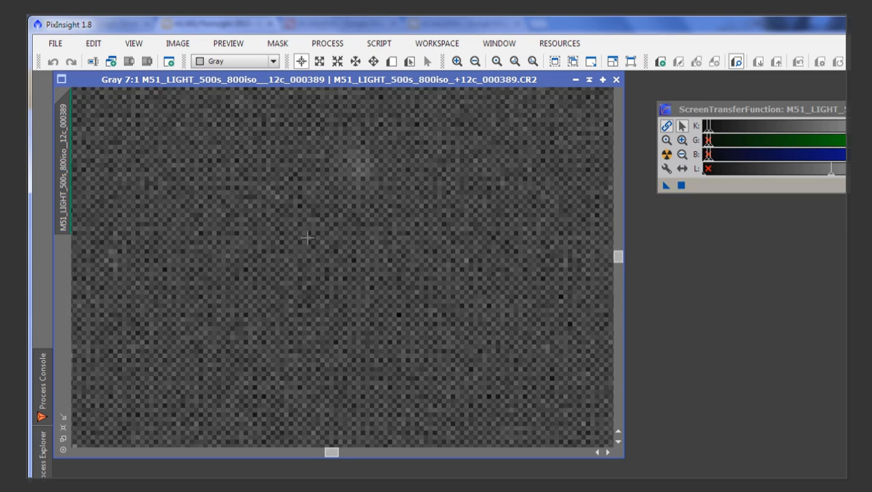
scroll(307, 237, "up", 12)
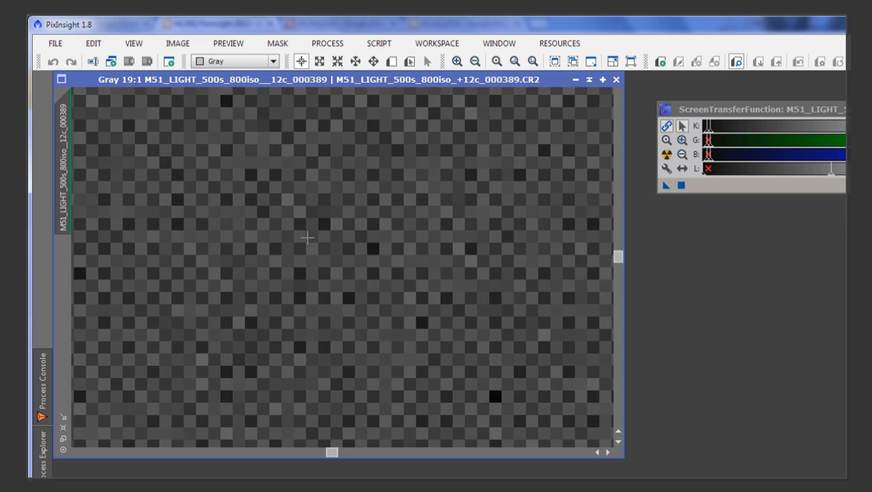
scroll(307, 237, "up", 12)
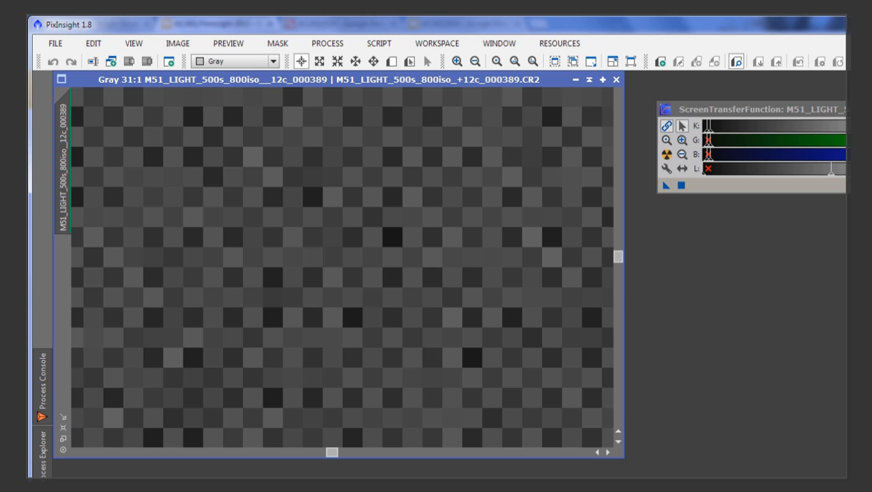
- Show the Format Explorer window with its list of supported image file formats
mouse_move(43, 486)
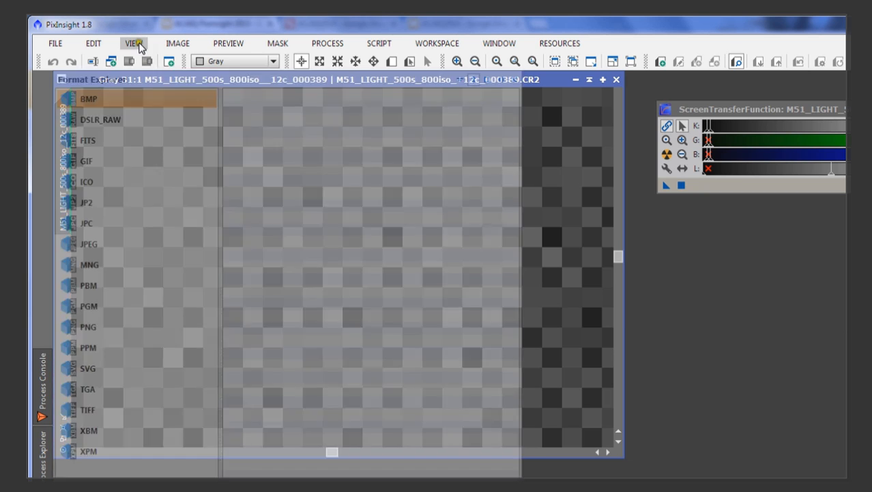
left_click(136, 44)
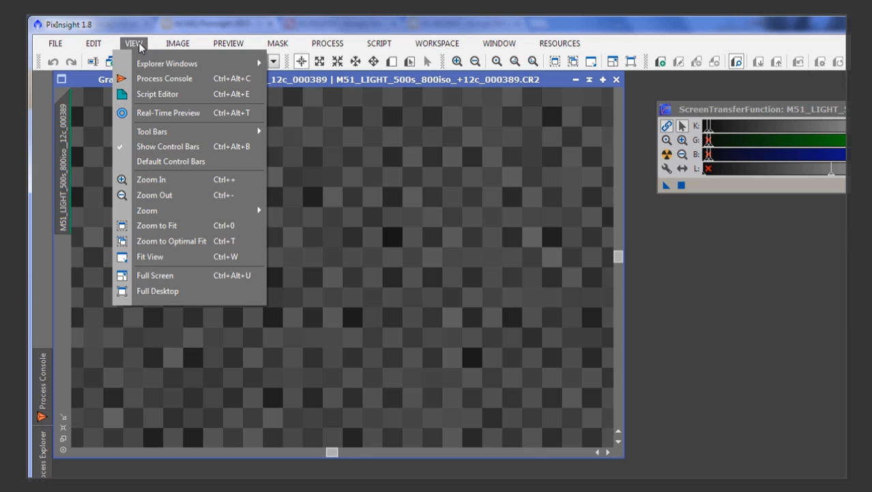
mouse_move(151, 61)
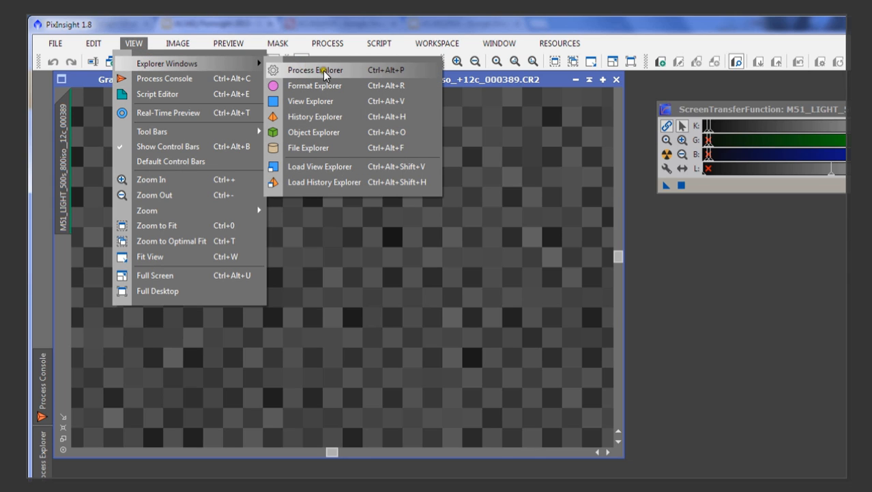
left_click(347, 86)
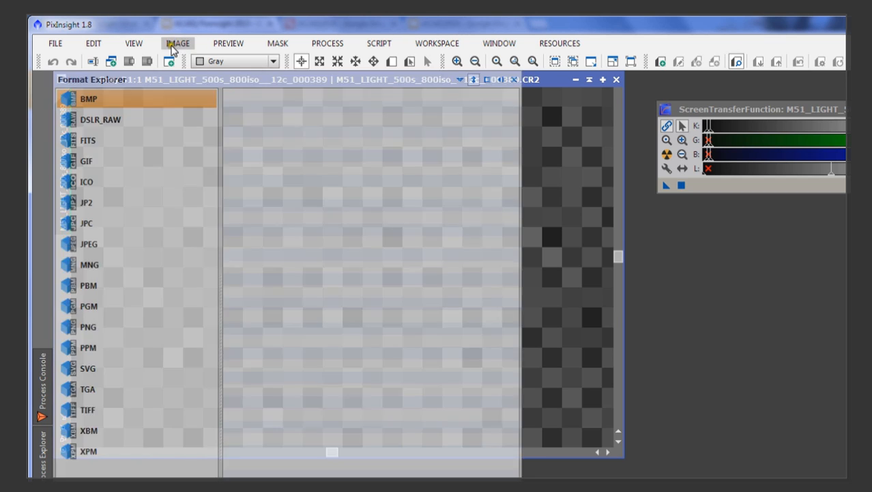
left_click(134, 43)
mouse_move(154, 60)
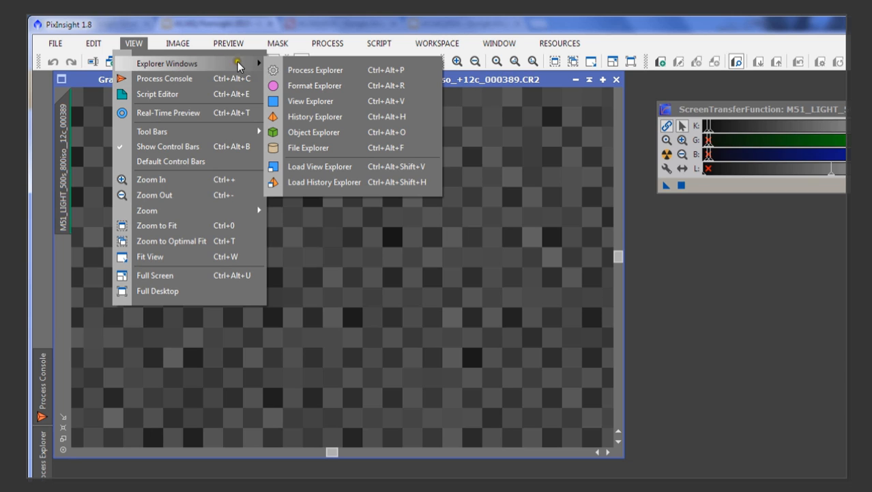
left_click(316, 86)
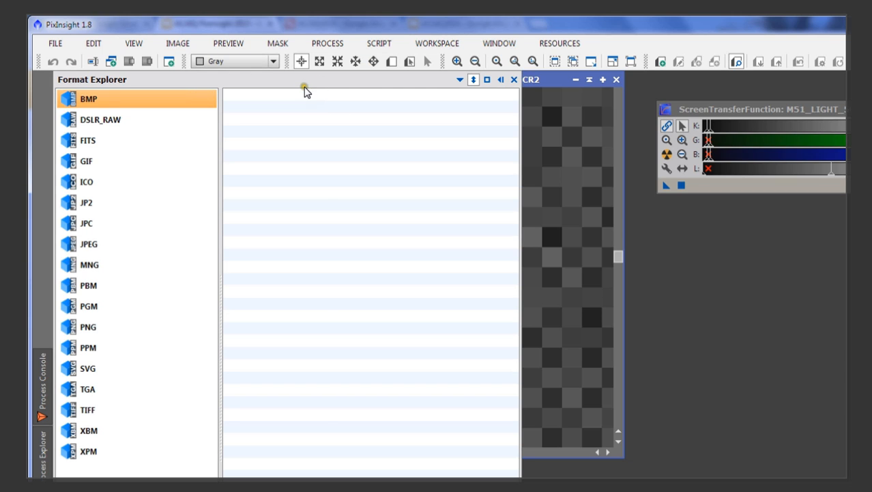
left_click(460, 80)
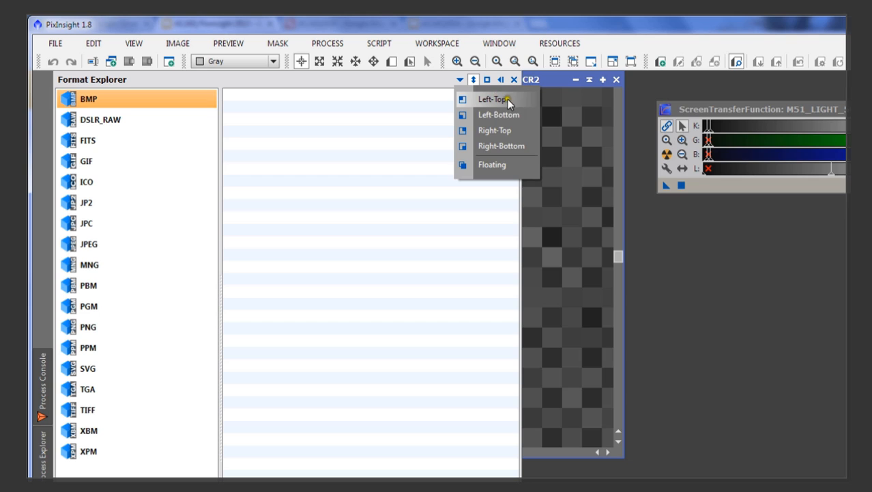
left_click(518, 147)
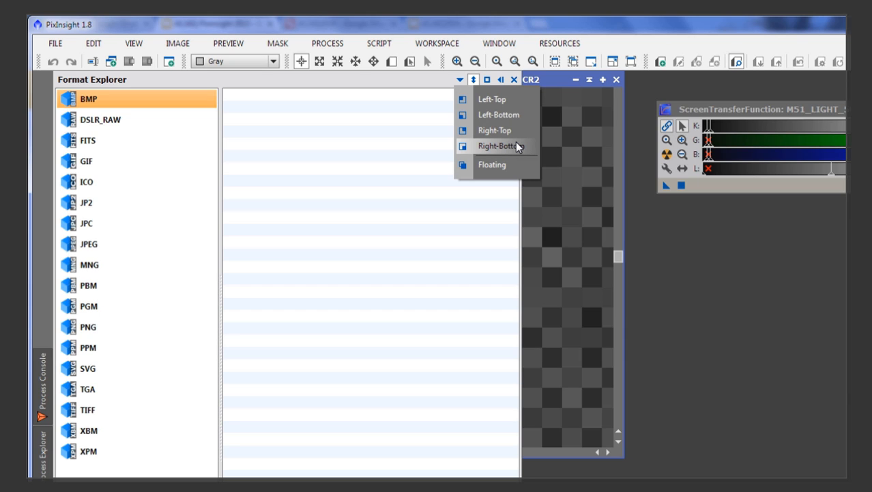
left_click(369, 82)
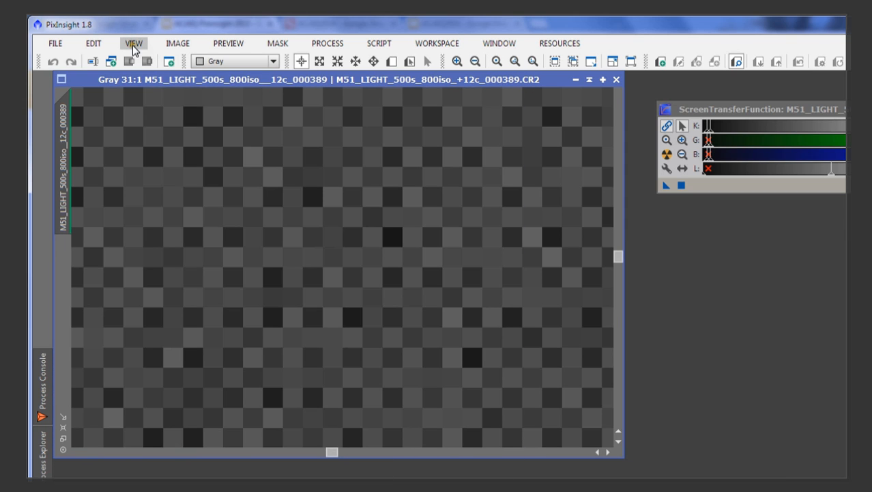
left_click(133, 45)
left_click(133, 44)
- Set the DSLR_RAW format preferences to create a raw Bayer CFA image without interpolation or de-Bayering, and accept them
mouse_move(42, 476)
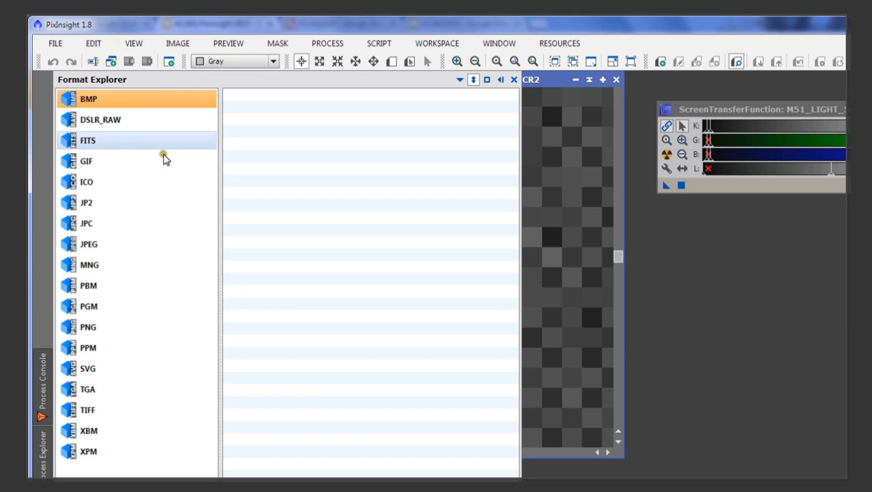
left_click(116, 121)
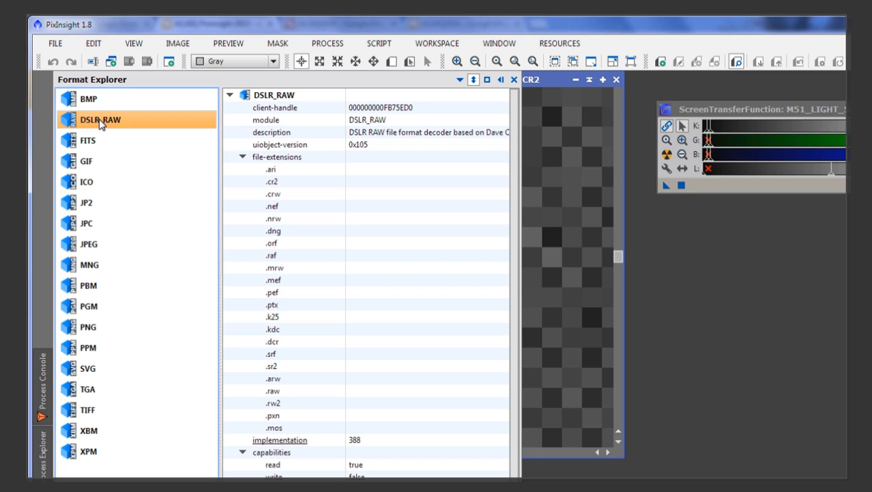
double_click(100, 121)
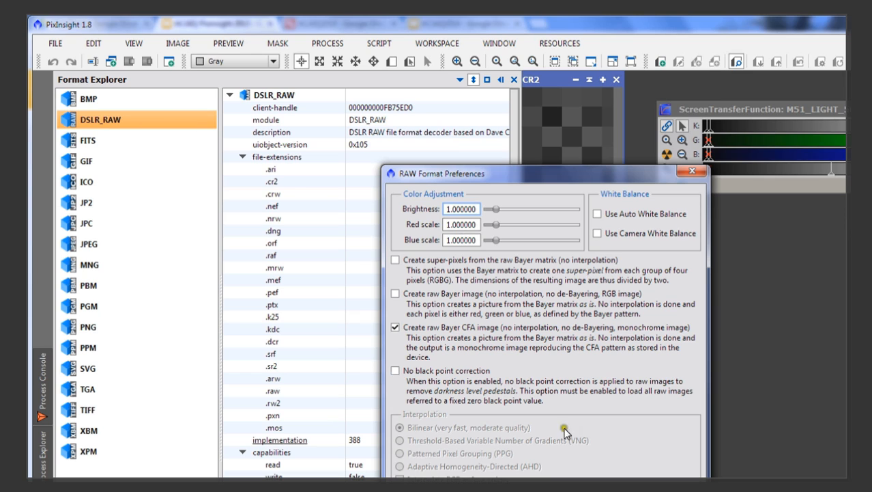
left_click(395, 327)
key("Return")
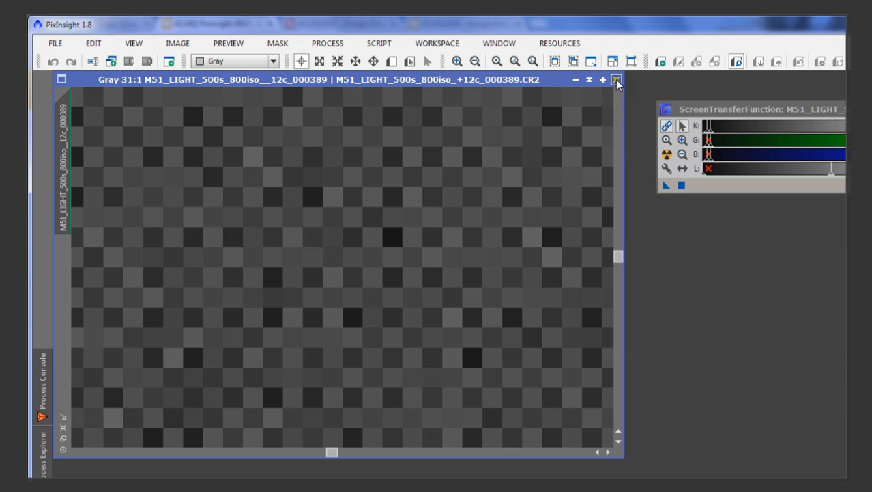
- Close the M51 frame and reload M51_LIGHT_500s_800iso_+12c_000389.CR2 from the recent image files
left_click(615, 80)
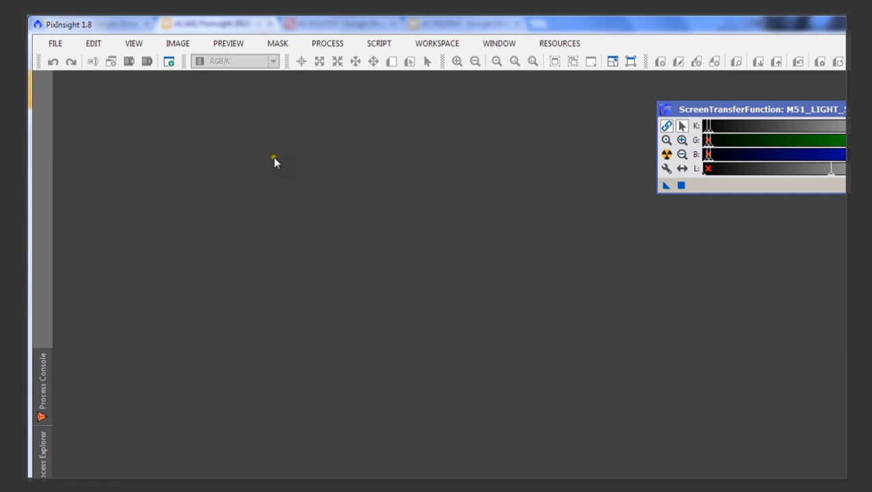
left_click(65, 43)
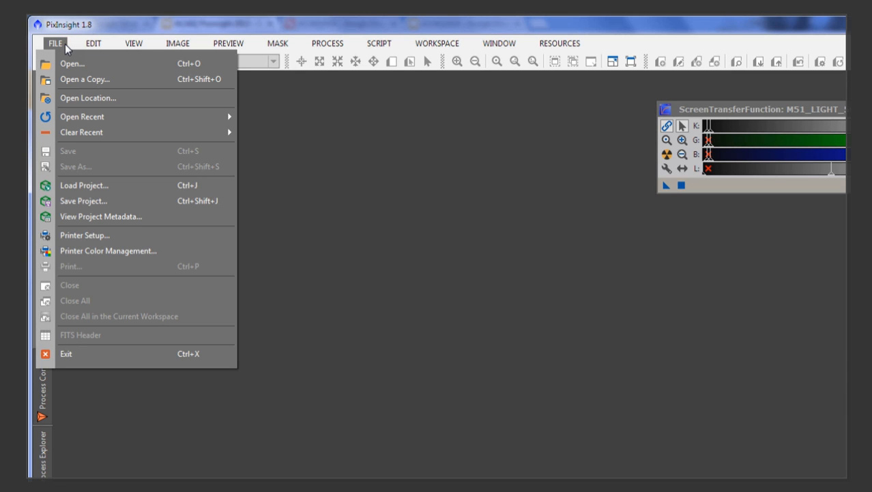
mouse_move(98, 120)
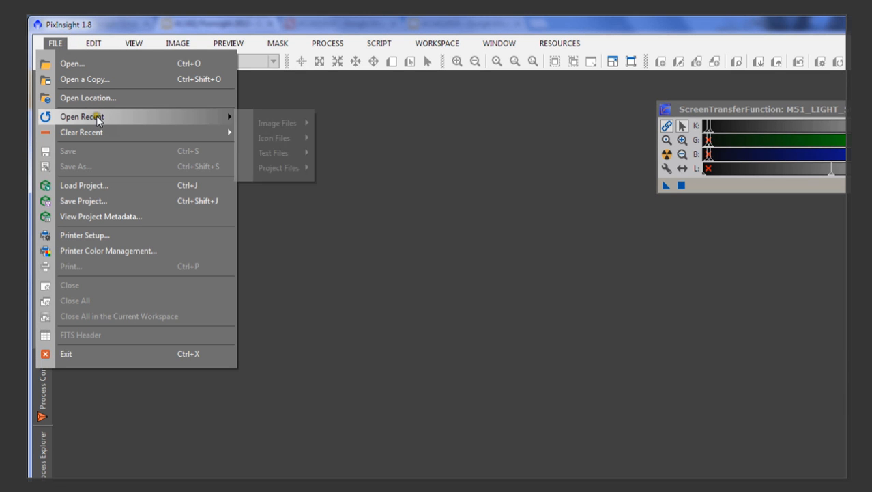
mouse_move(287, 123)
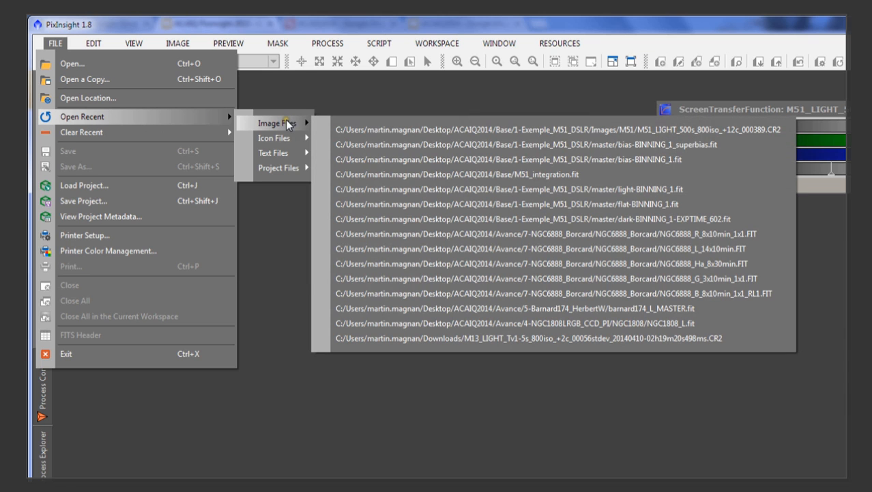
left_click(368, 130)
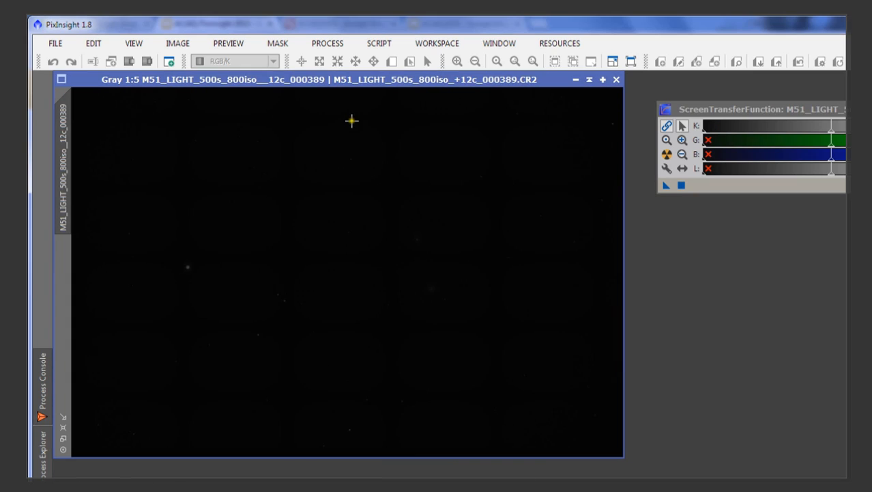
scroll(310, 259, "up", 5)
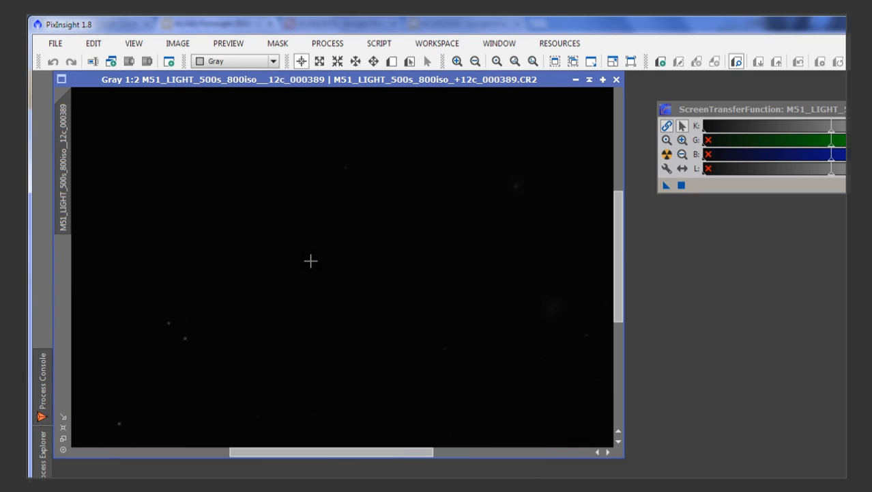
- Auto-stretch the display of the reloaded M51 frame and magnify it to 44:1 to examine its monochrome CFA pixels
left_click(667, 155)
scroll(496, 342, "up", 2)
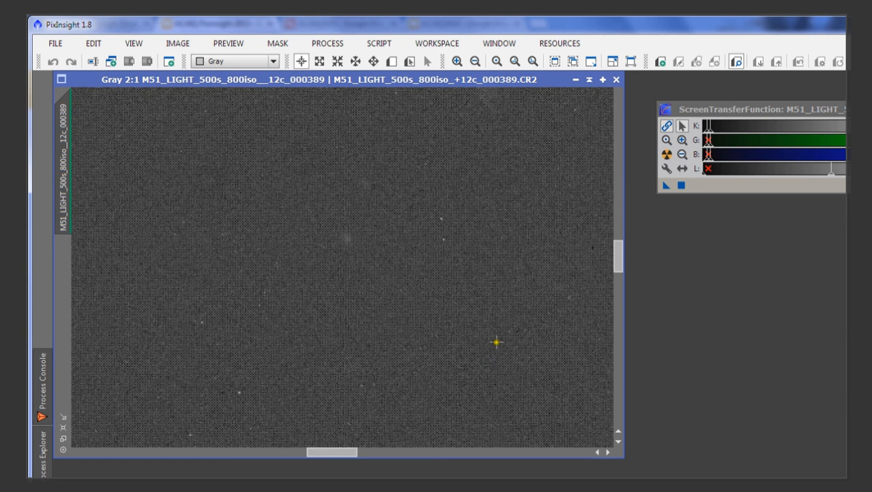
scroll(496, 342, "up", 20)
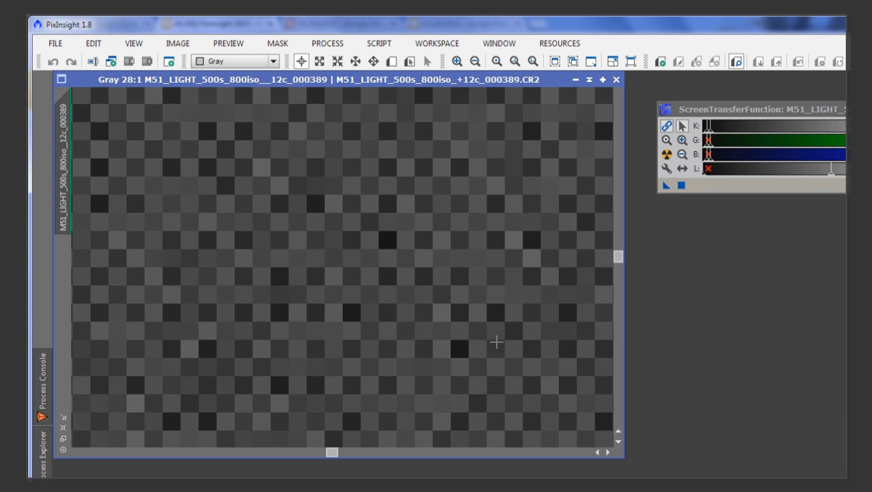
scroll(497, 342, "up", 16)
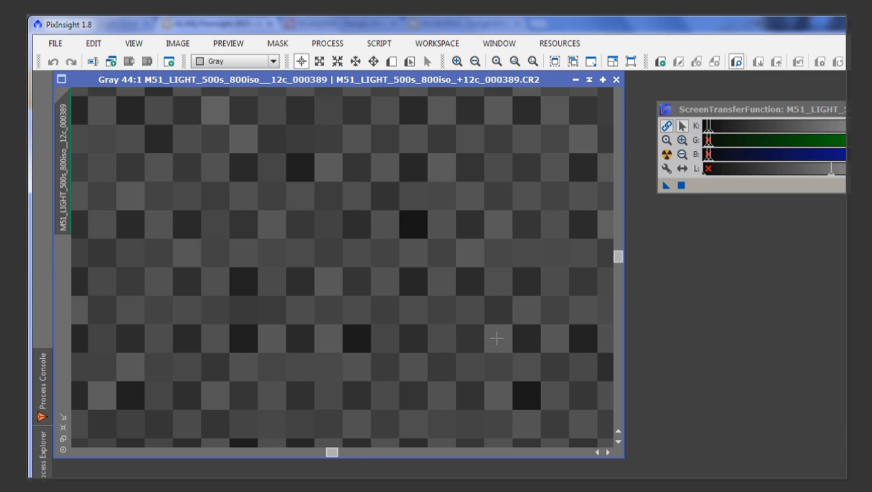
- Close the M51 frame and set the DSLR_RAW preferences to create a raw Bayer RGB image without interpolation or de-Bayering
left_click(616, 79)
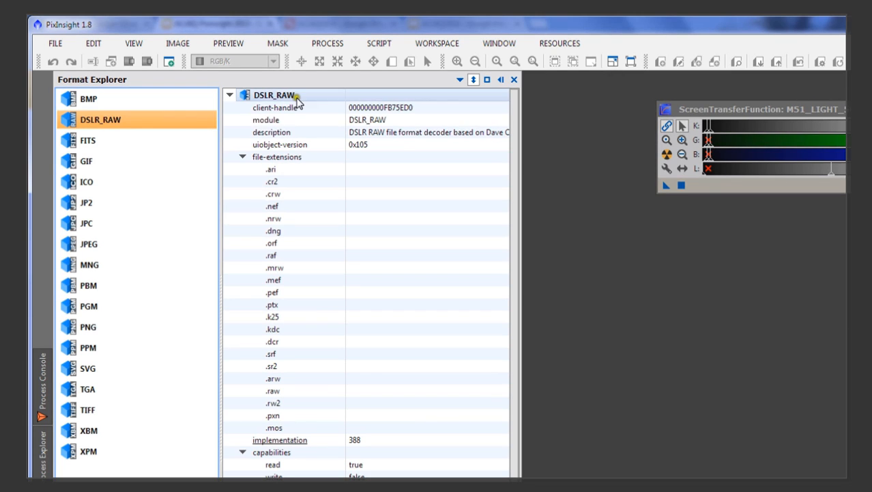
double_click(173, 126)
left_click(395, 294)
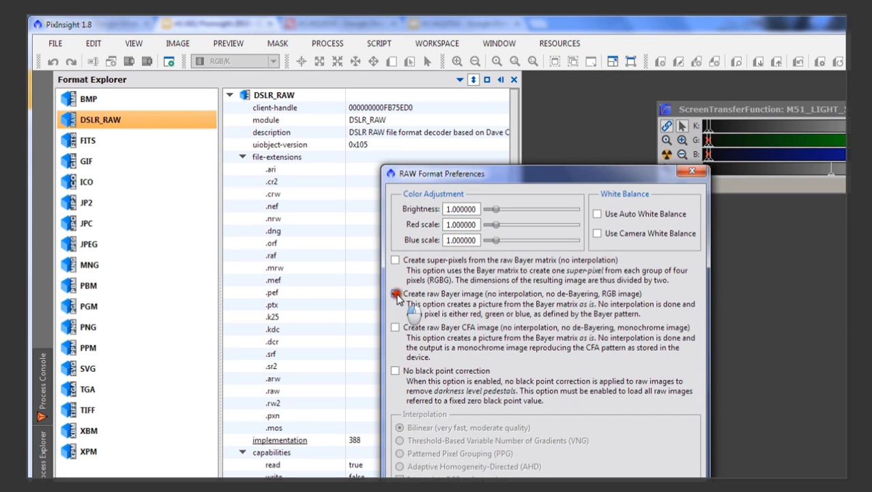
key("Return")
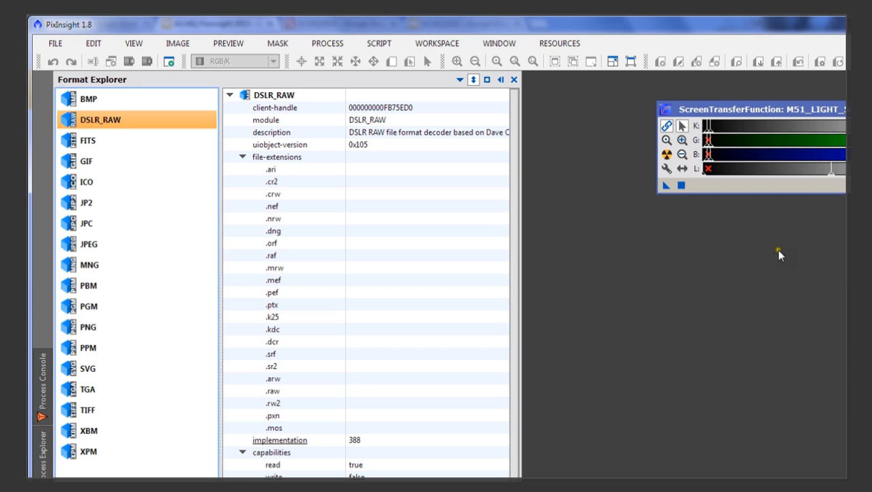
left_click(670, 267)
- Reopen M51_LIGHT_500s_800iso_+12c_000389.CR2 from the recent image files and auto-stretch its RGB display
left_click(57, 44)
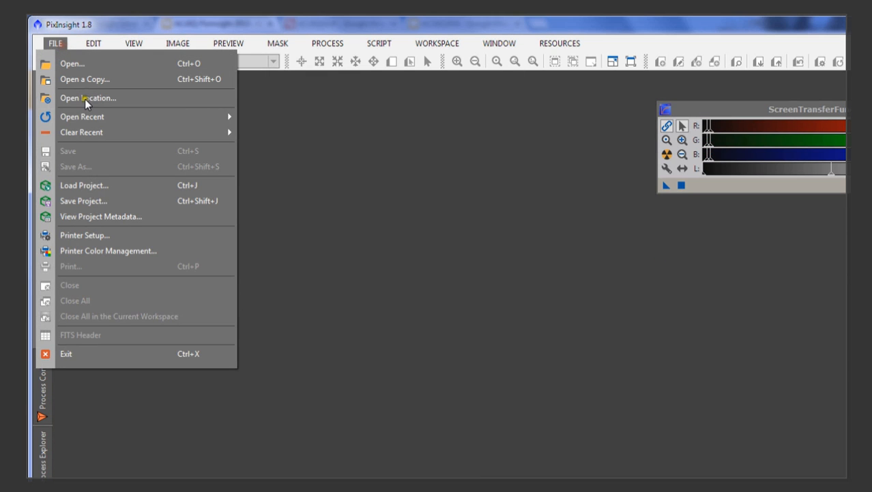
mouse_move(164, 118)
mouse_move(254, 121)
left_click(356, 130)
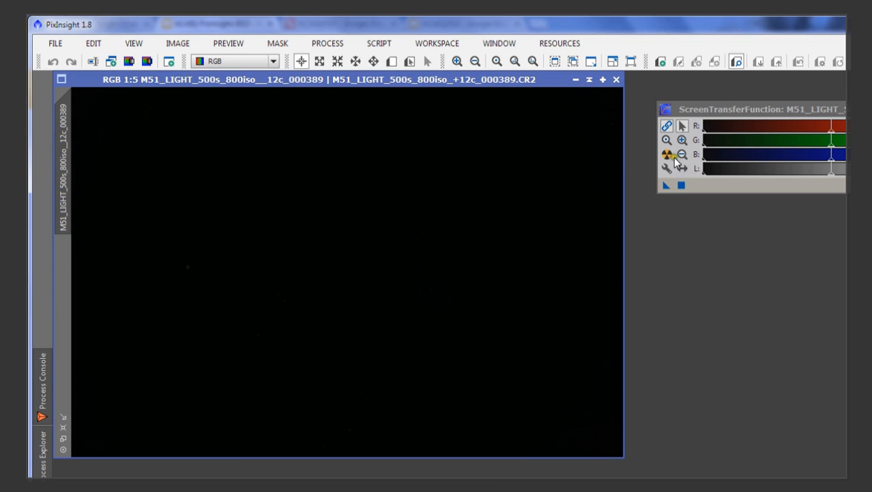
left_click(667, 155)
- Magnify the RGB frame to 26:1 to examine its red, green and blue Bayer pixels, and return to the whole image
scroll(359, 269, "down", 5)
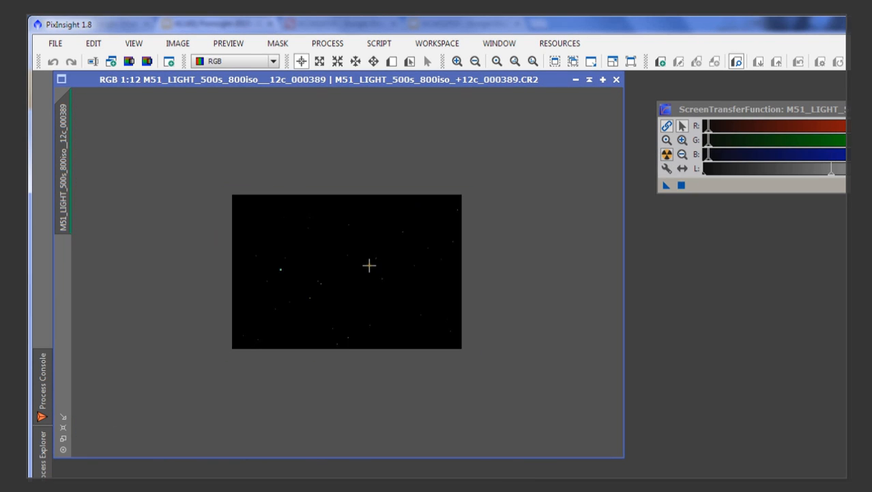
scroll(369, 265, "up", 15)
scroll(368, 265, "up", 11)
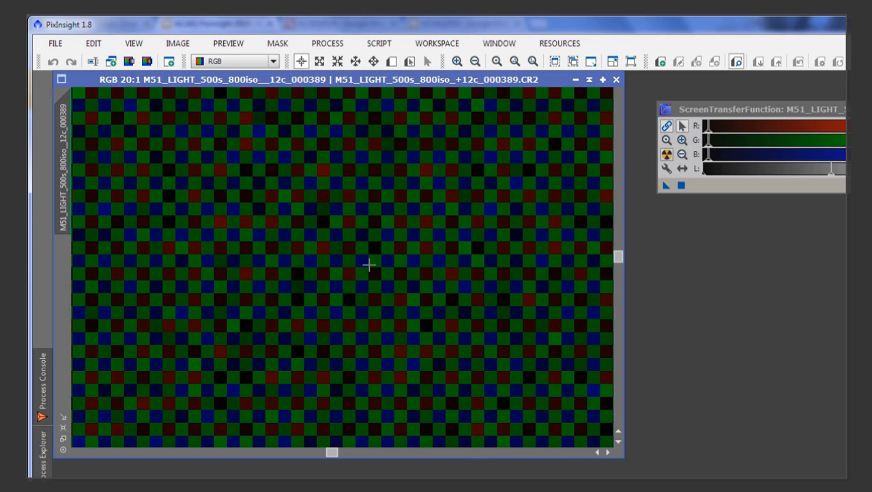
scroll(369, 272, "up", 6)
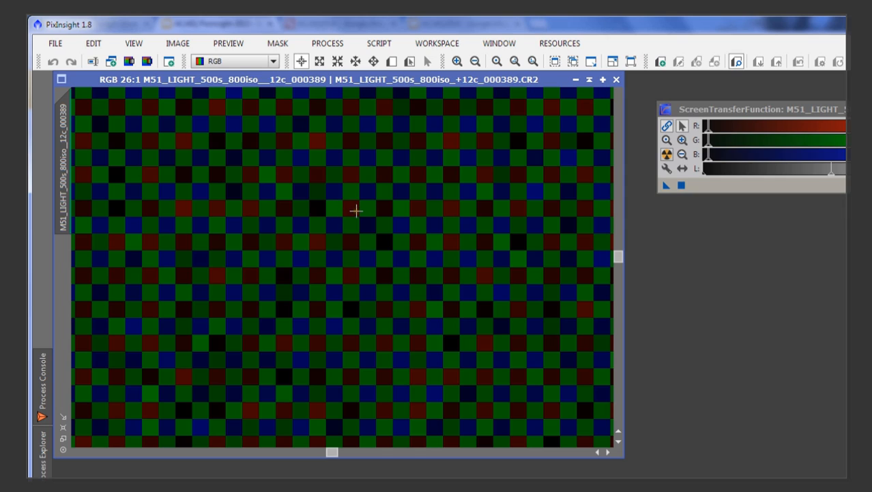
scroll(356, 210, "down", 10)
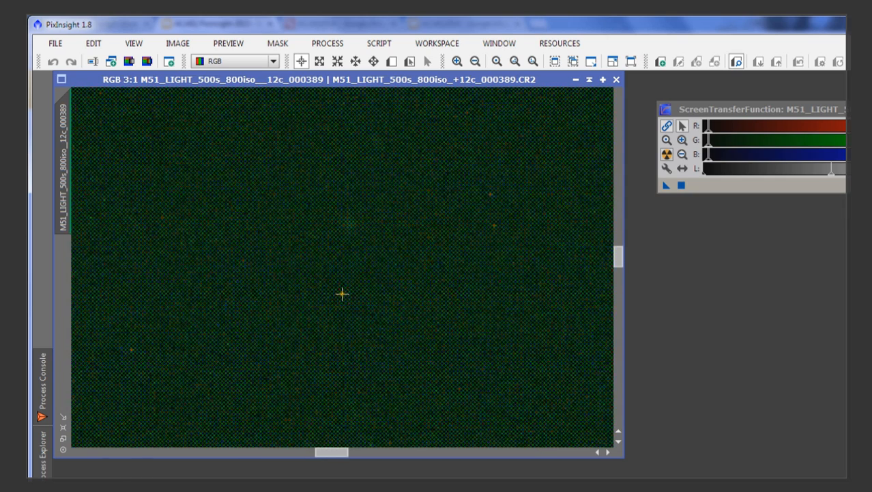
scroll(342, 294, "down", 8)
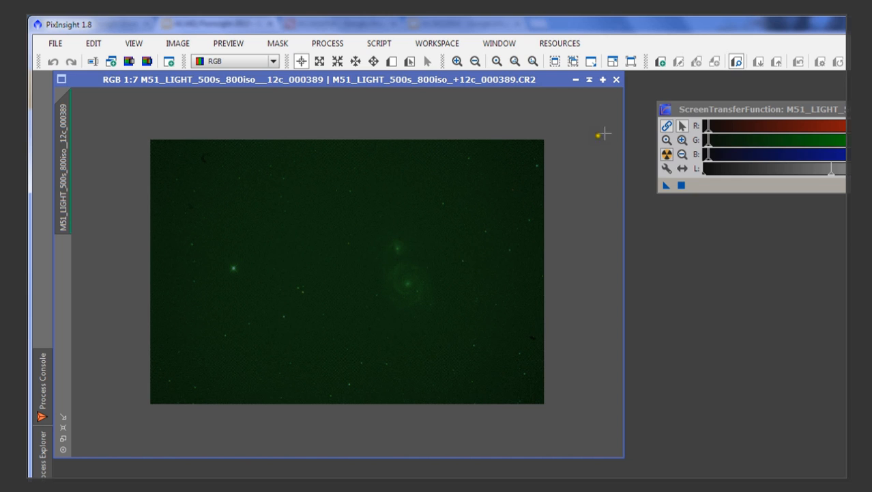
- Close the RGB frame, set the DSLR_RAW preferences back to a raw Bayer CFA monochrome image, and close the Format Explorer
left_click(617, 80)
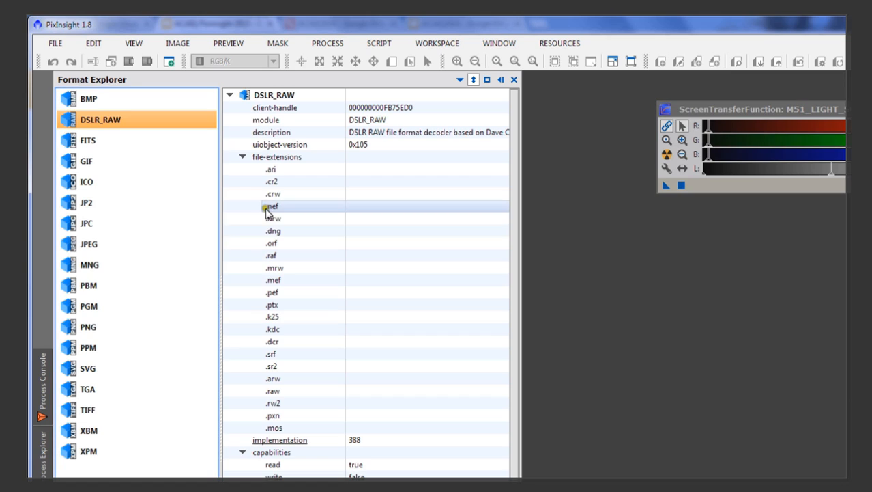
double_click(144, 128)
left_click(401, 328)
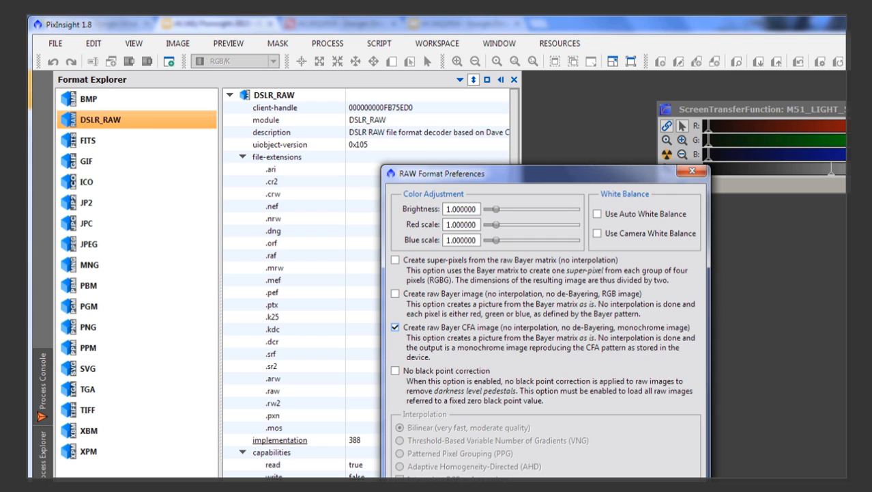
key("Return")
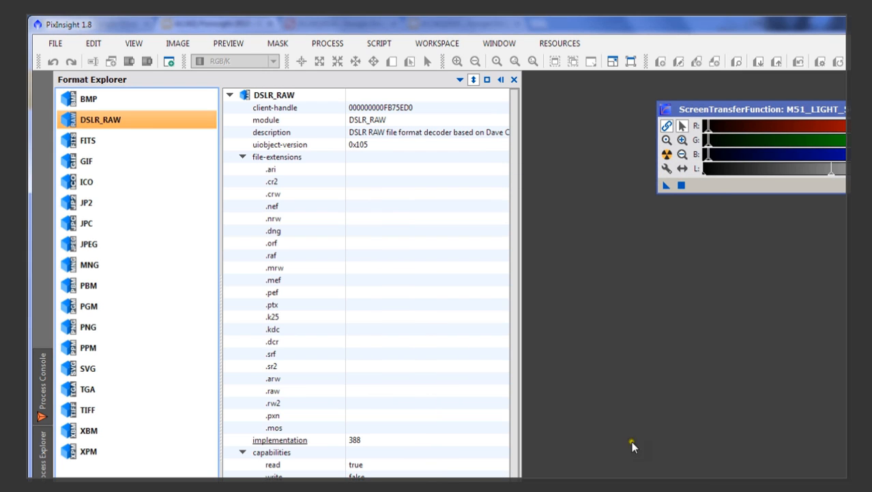
left_click(514, 79)
- Open M51_LIGHT_500s_800iso_+12c_000389.CR2 from the M51 images folder
double_click(252, 175)
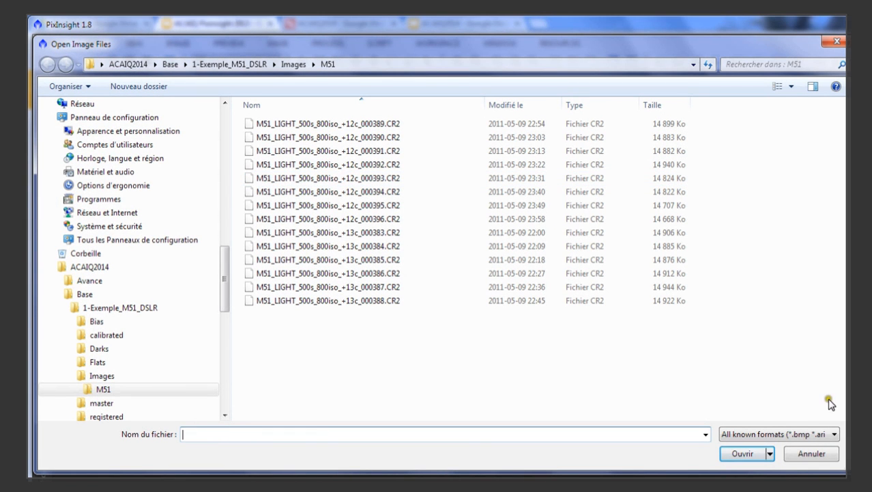
left_click(795, 453)
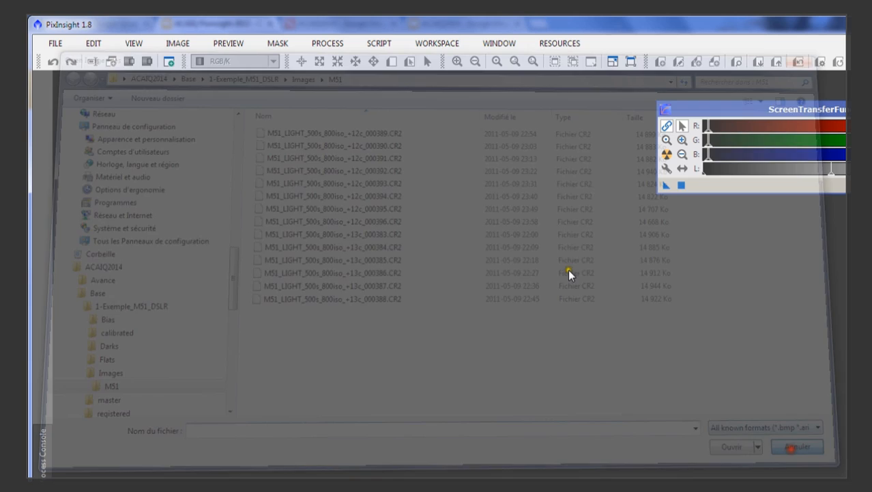
left_click(291, 171)
double_click(292, 171)
double_click(293, 126)
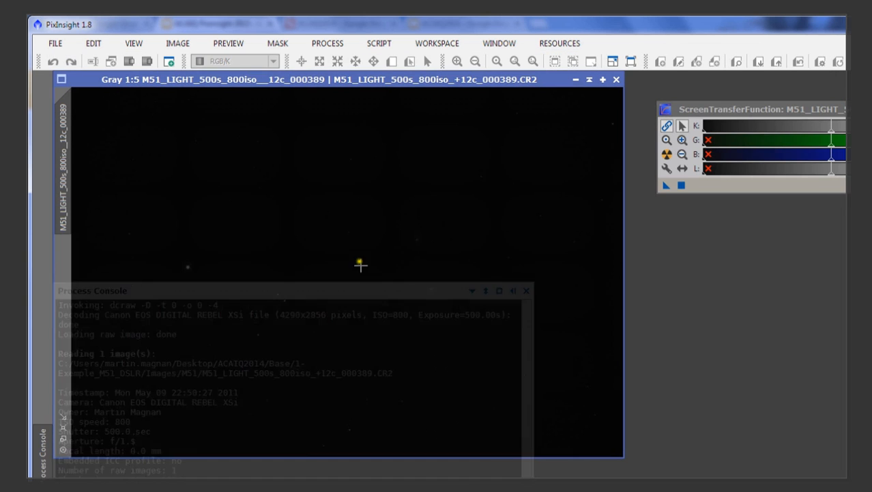
- Auto-stretch the display of the newly opened CFA frame and inspect it up close and as a whole
left_click(667, 153)
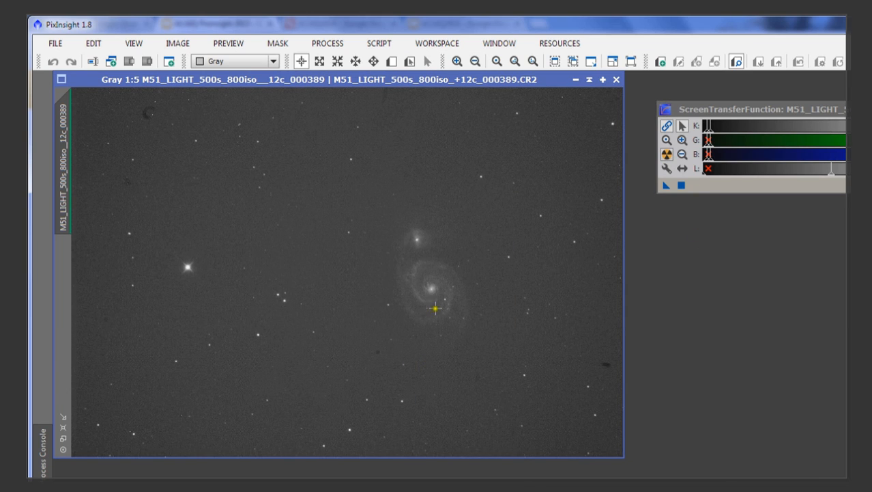
scroll(434, 308, "up", 11)
scroll(434, 313, "down", 11)
- Switch to Windows Explorer and browse from the desktop to ACAIQ2014, Base, 1-Exemple_M51_DSLR to view its calibration and image folders
key("alt+Tab")
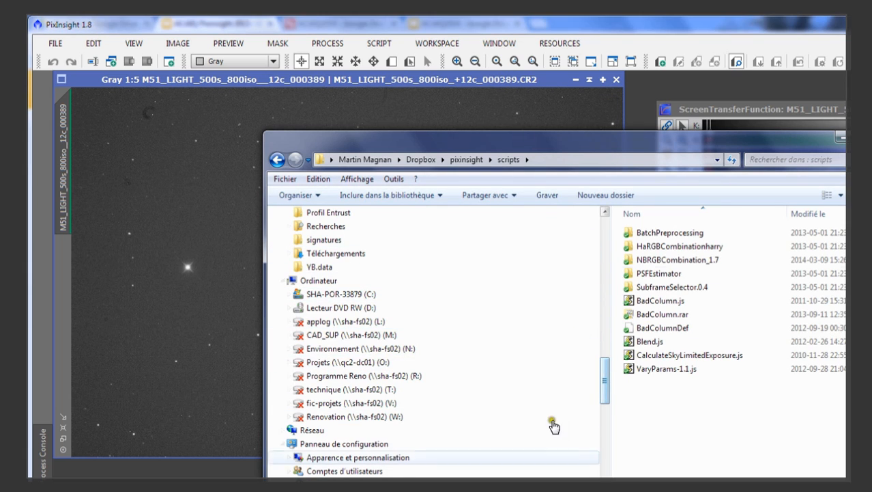
left_click_drag(605, 379, 588, 214)
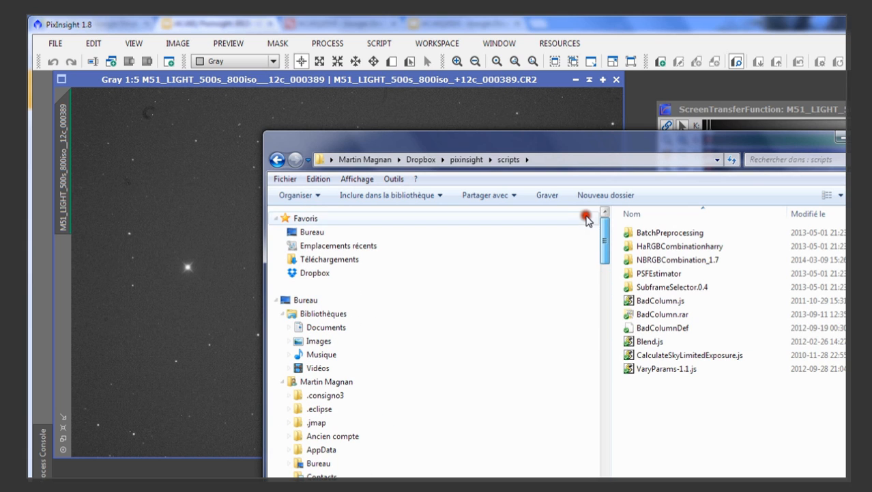
left_click(291, 235)
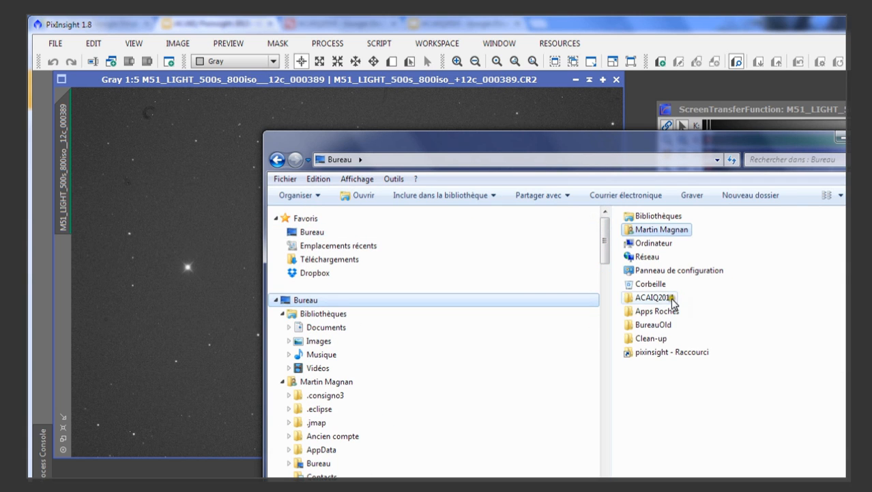
double_click(672, 298)
double_click(661, 246)
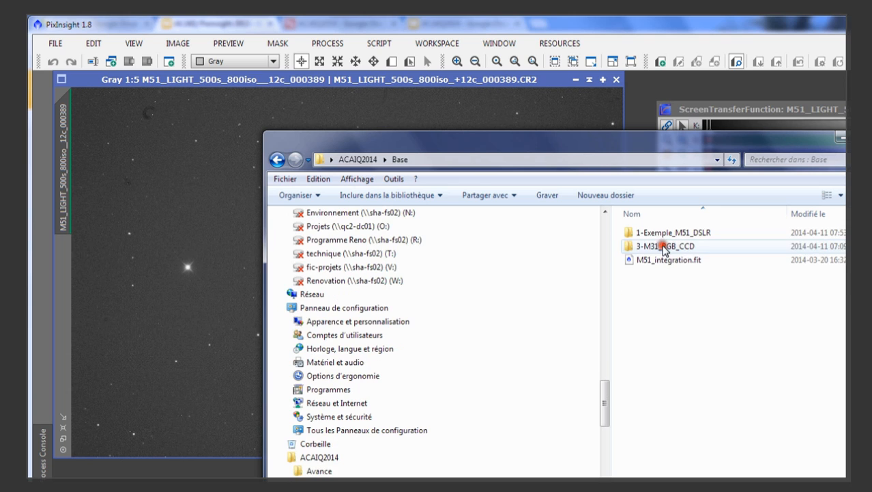
double_click(659, 234)
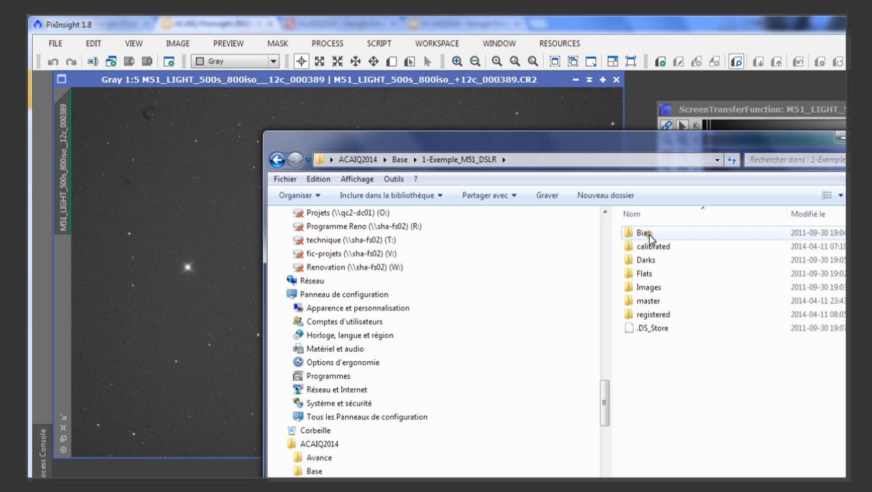
- Back in PixInsight, close the M51 frame and reopen M51_LIGHT_500s_800iso_+12c_000389.CR2 from the recent image files
left_click(617, 79)
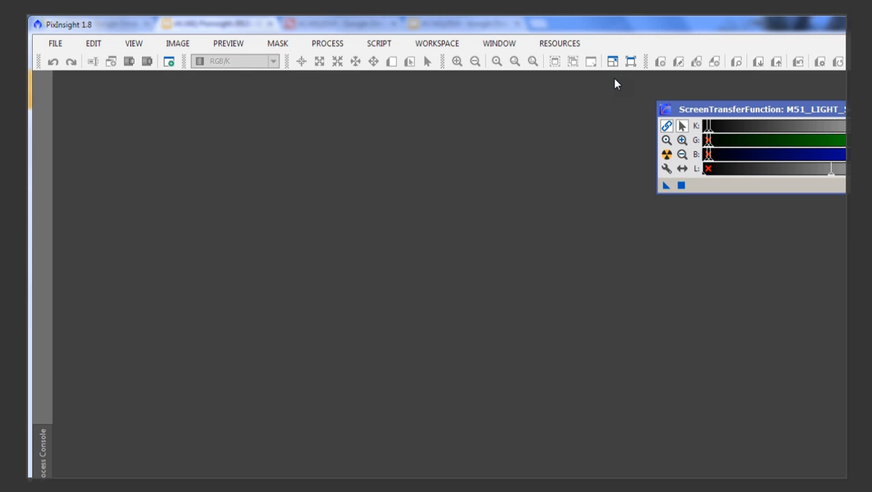
left_click(39, 40)
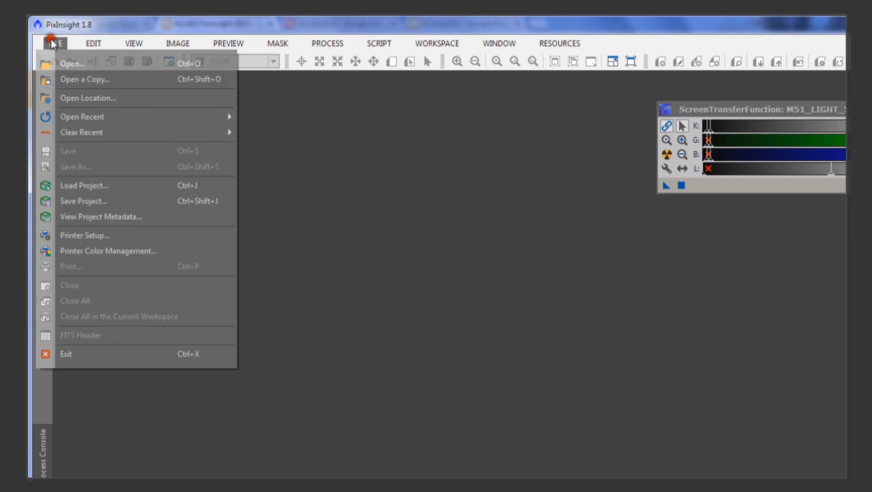
mouse_move(104, 116)
mouse_move(263, 128)
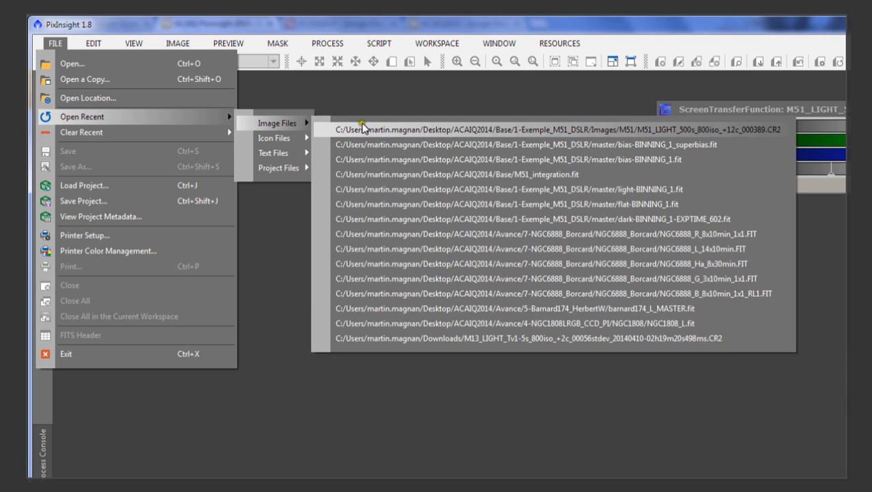
left_click(379, 131)
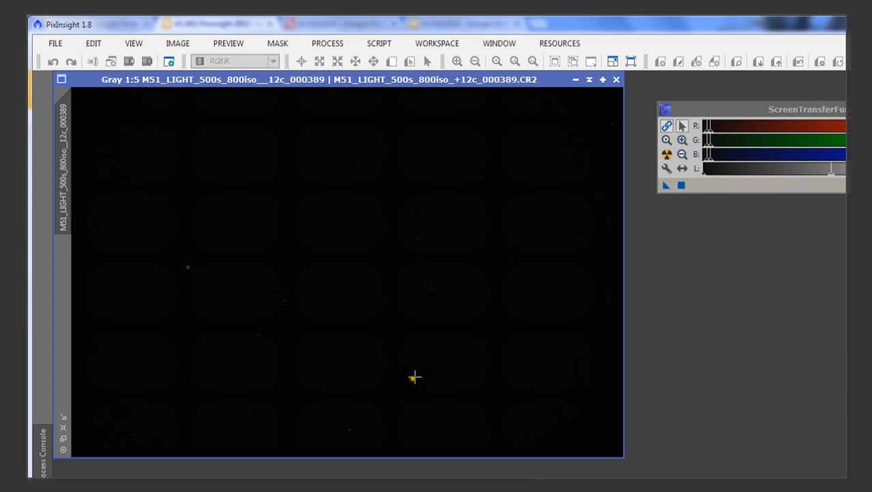
- Move the M51 image window below the ScreenTransferFunction window and auto-stretch its display
left_click_drag(322, 76, 613, 213)
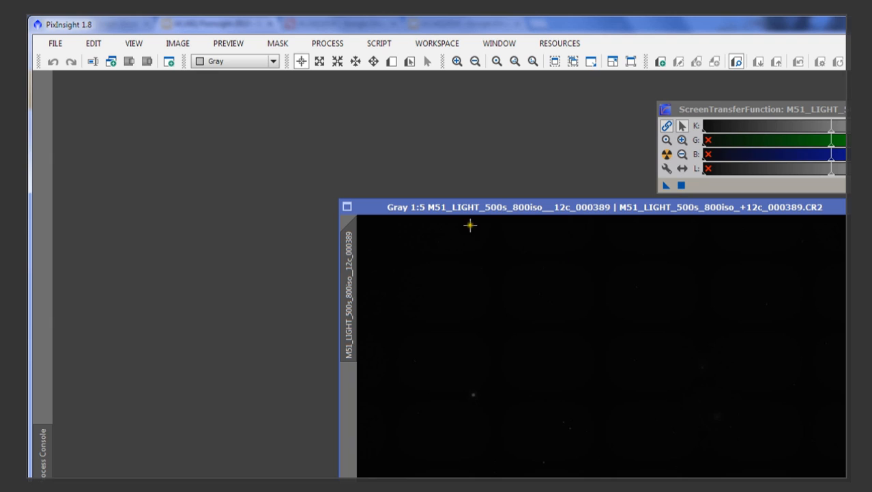
left_click_drag(388, 210, 433, 211)
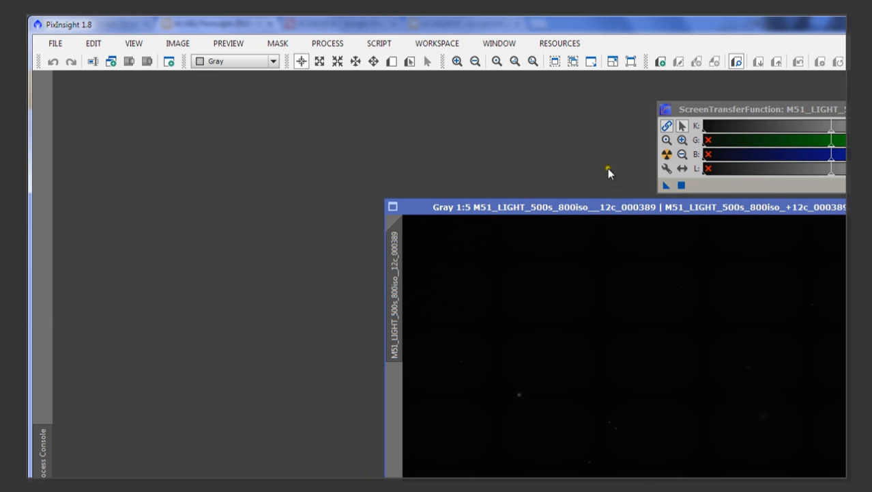
left_click(669, 156)
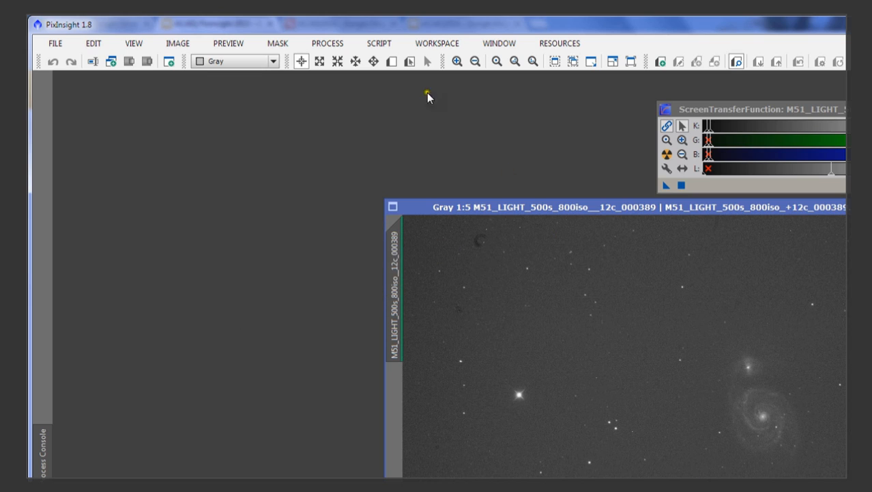
- Move the ScreenTransferFunction window fully above the M51 image and reveal the Process Console with the file's loading log
left_click(337, 44)
mouse_move(343, 65)
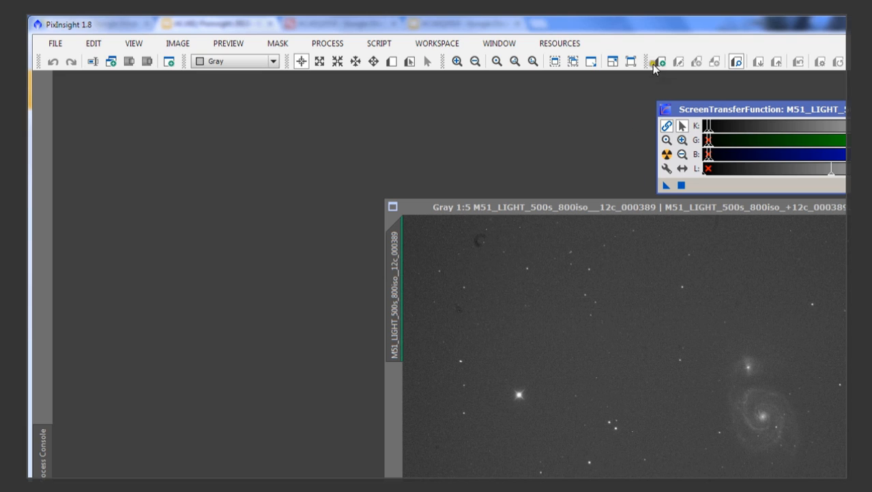
left_click_drag(701, 109, 613, 99)
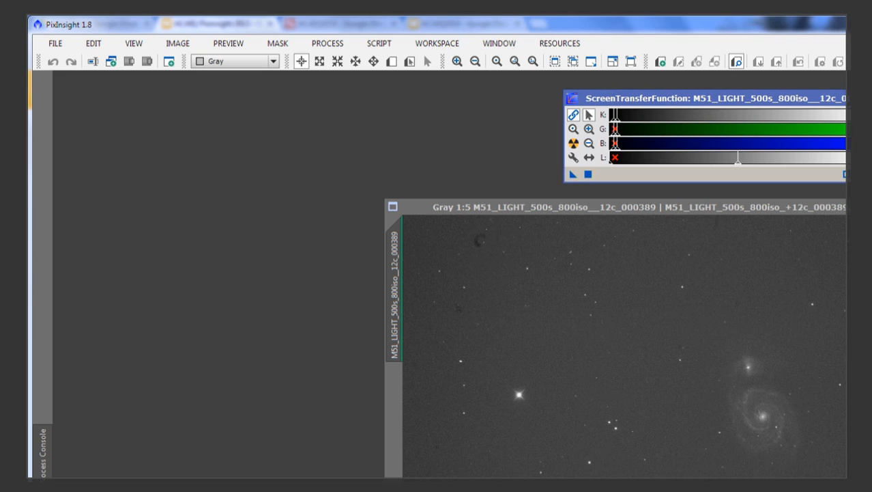
mouse_move(42, 457)
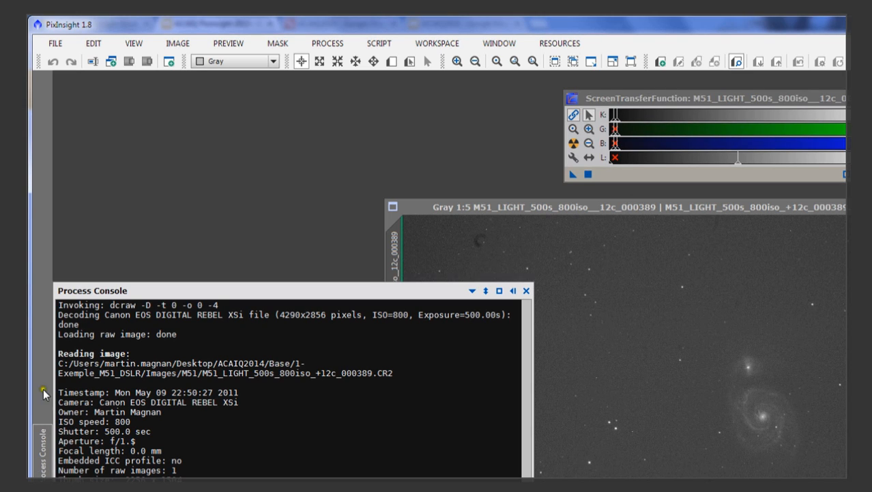
- Bring up ScreenTransferFunction from the Process Explorer favorites and collapse its window to the title bar
mouse_move(42, 486)
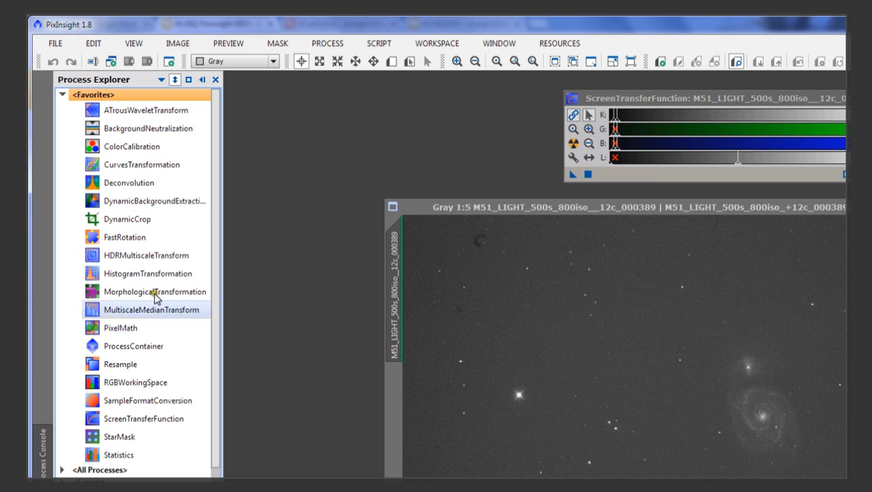
double_click(170, 422)
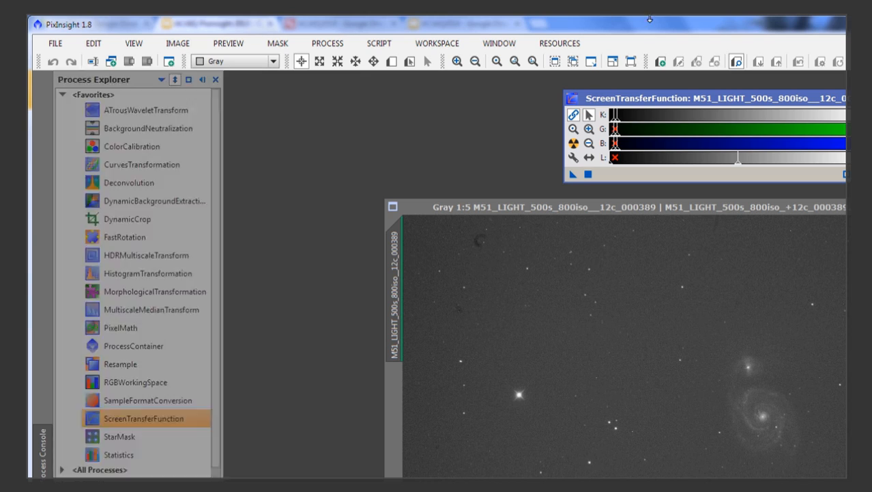
left_click(846, 98)
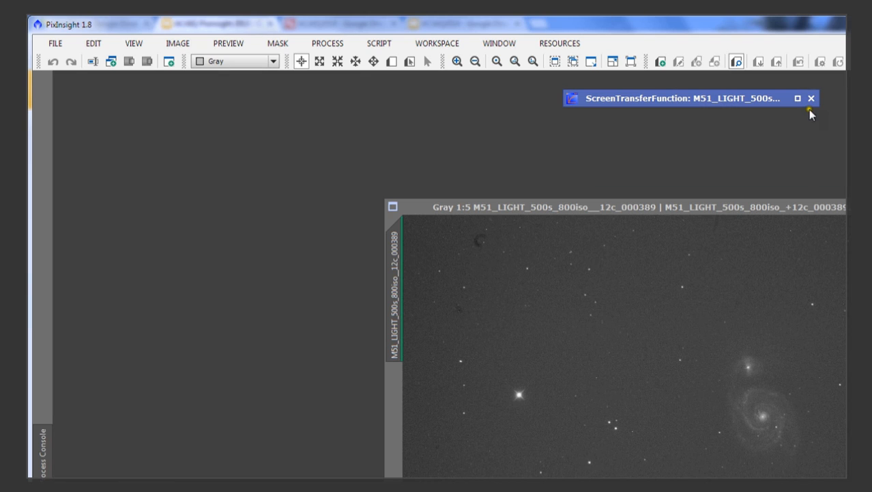
- Move the collapsed ScreenTransferFunction bar across the empty workspace above the M51 image and expand it back to full size
left_click_drag(718, 100, 652, 115)
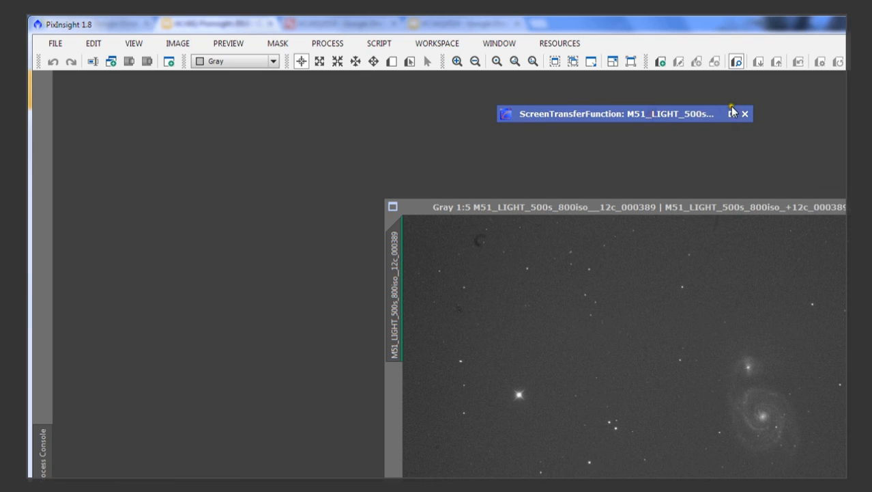
double_click(666, 113)
double_click(744, 101)
left_click_drag(708, 117, 651, 112)
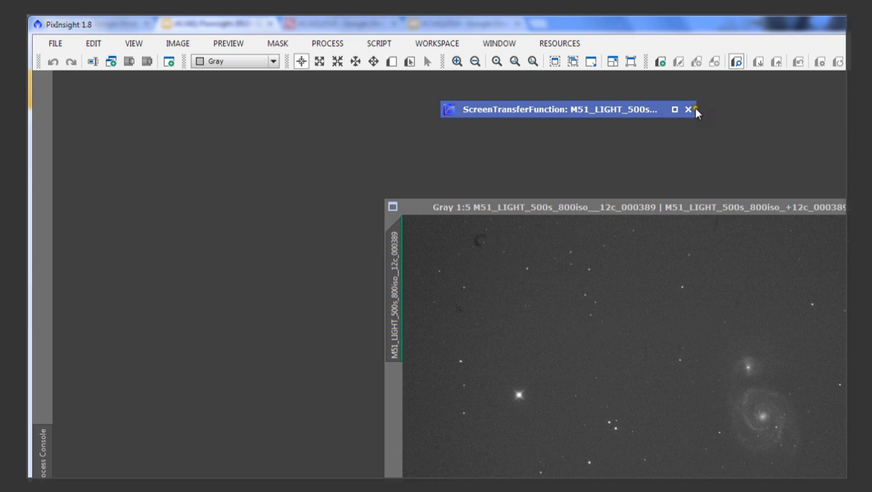
left_click(674, 109)
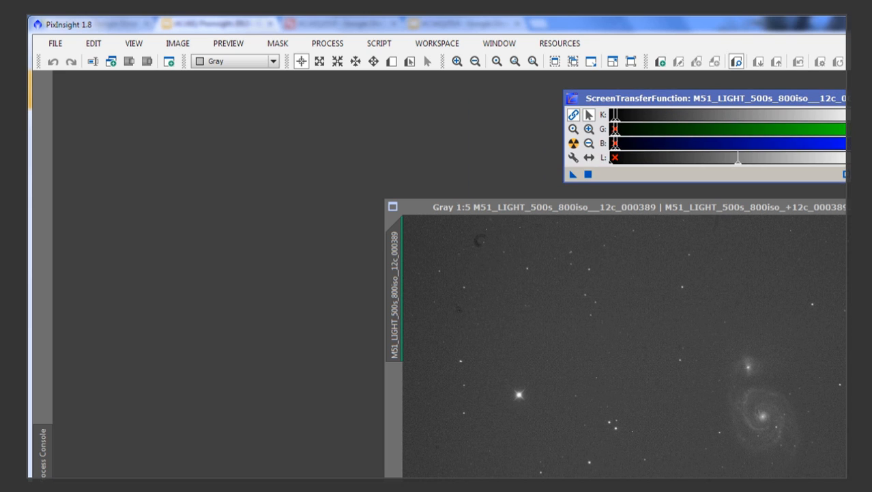
- Close the ScreenTransferFunction window and place a ScreenTransferFunction process icon from the Process Explorer on the empty workspace beside the M51 image
left_click(863, 98)
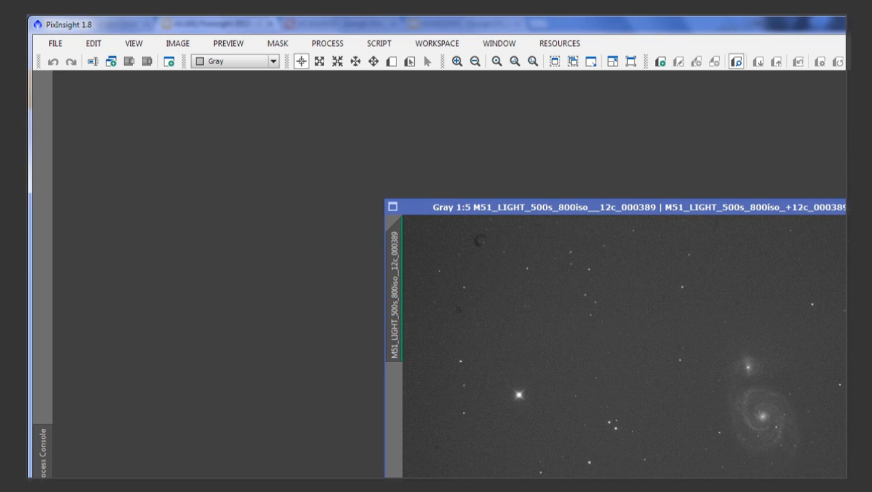
mouse_move(43, 486)
double_click(146, 417)
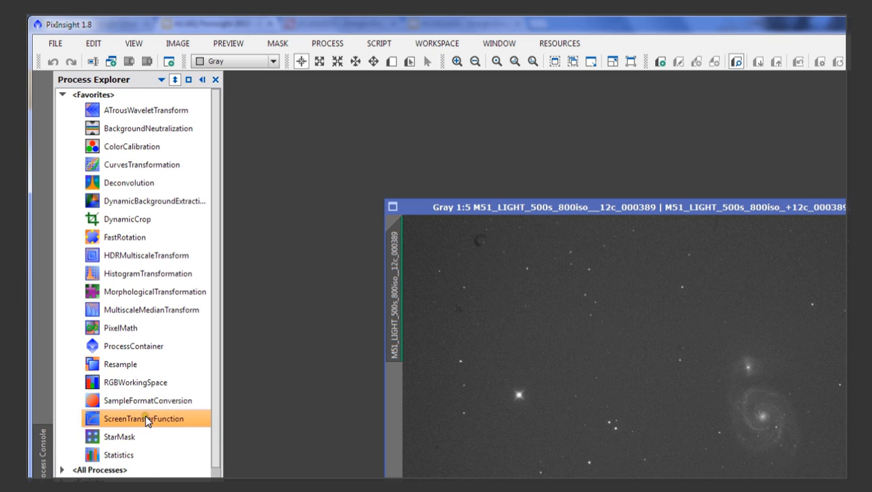
left_click_drag(145, 418, 301, 365)
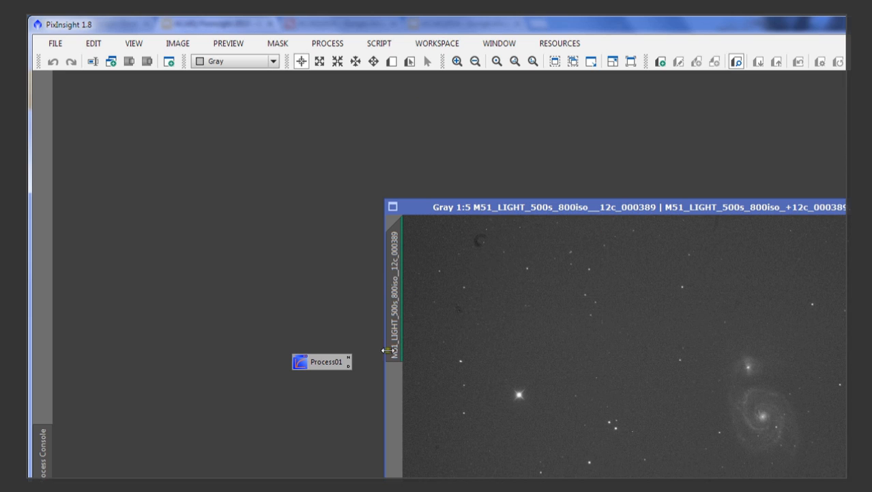
- Open ScreenTransferFunction from the Process01 icon and save the M51 image's current stretch as a second icon near the workspace's upper edge
double_click(330, 362)
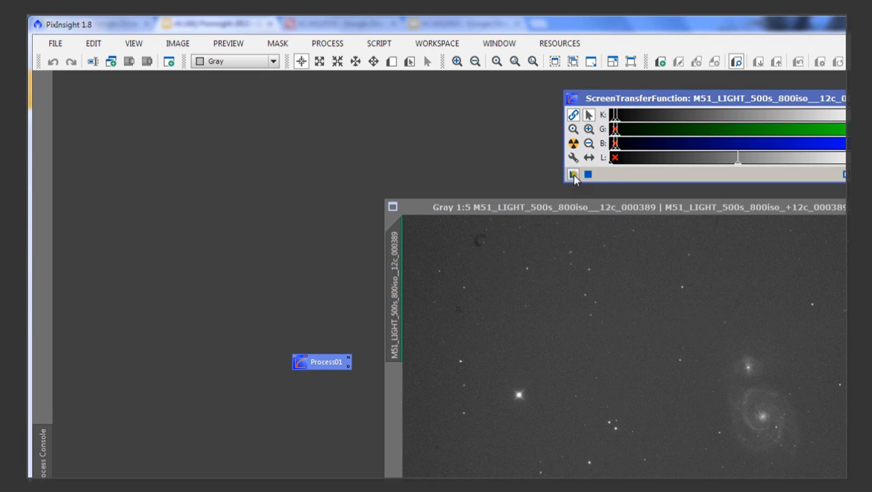
left_click_drag(580, 173, 291, 141)
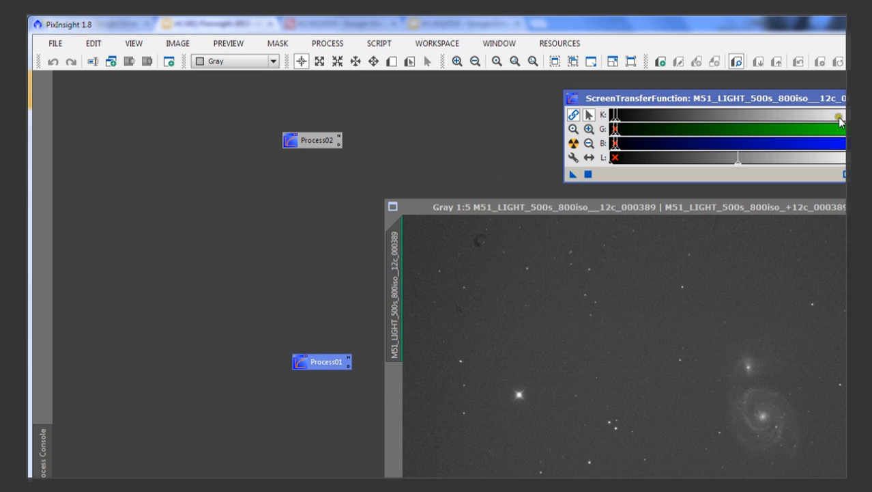
- Reset the M51 image's screen stretch and restore it by applying the Process02 icon to the image
left_click(573, 207)
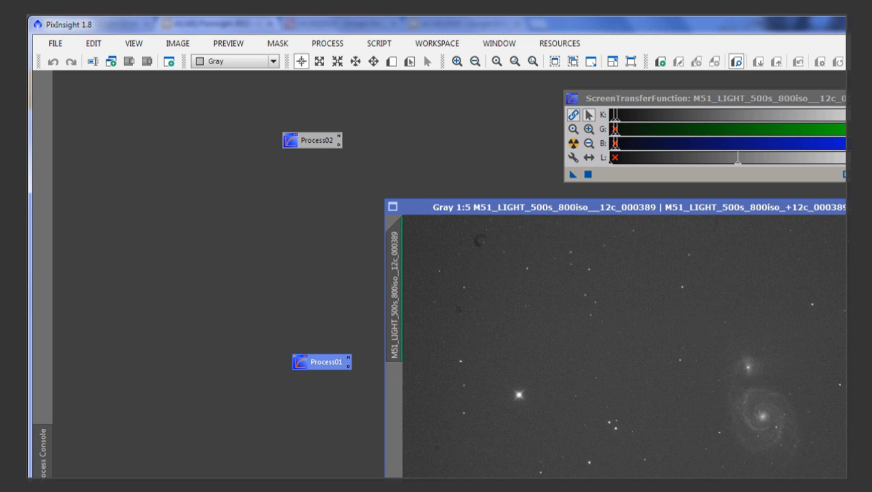
left_click(862, 174)
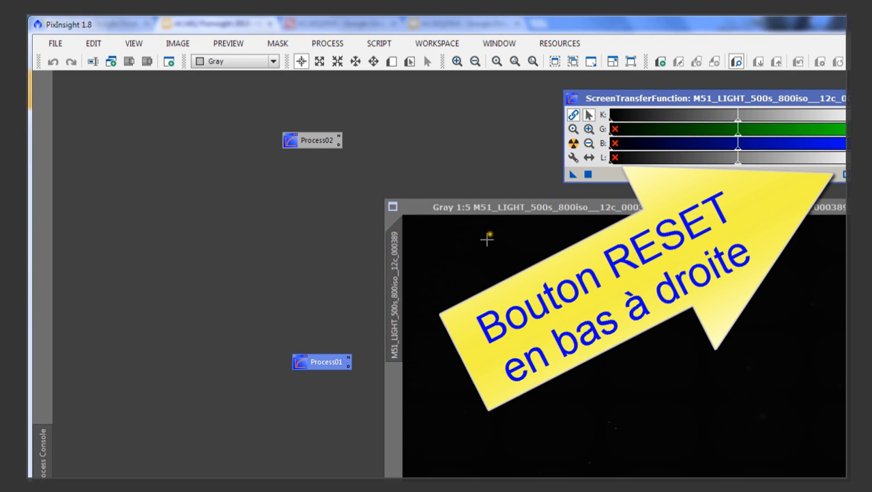
left_click_drag(330, 141, 487, 280)
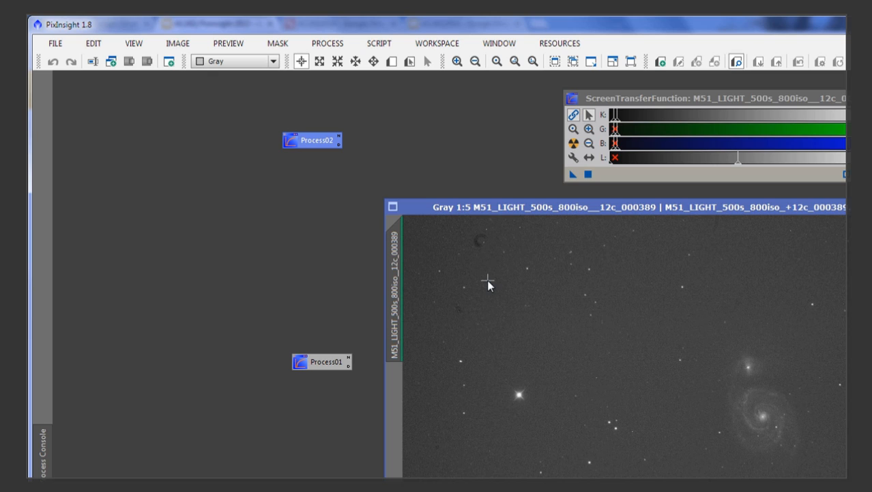
- Apply the default settings of the Process01 icon to the M51 image and bring the stretch back with the Process02 icon
right_click(296, 136)
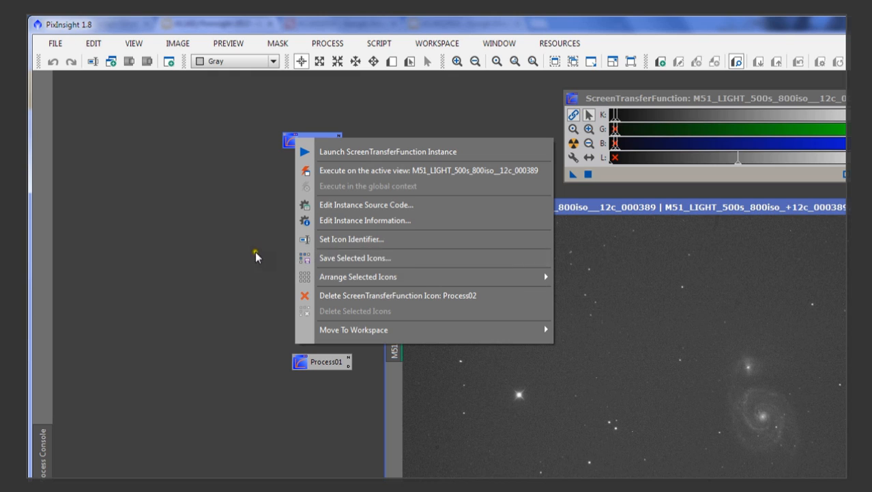
left_click(316, 363)
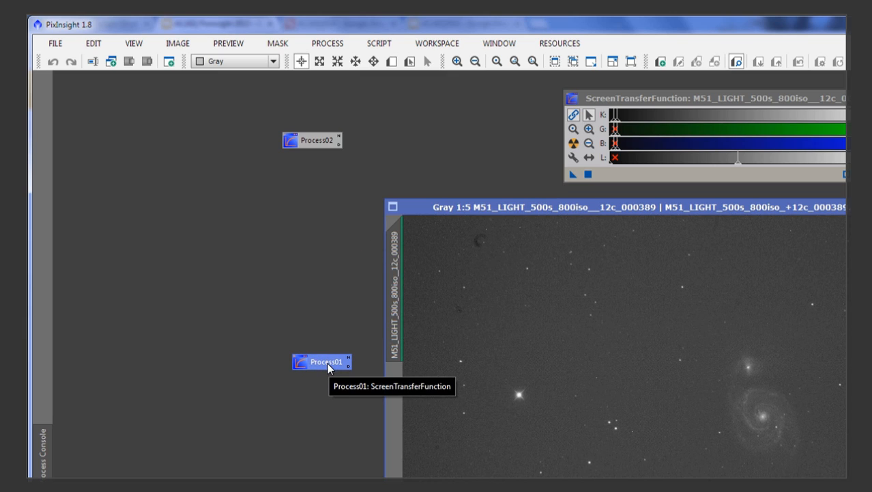
left_click(328, 365)
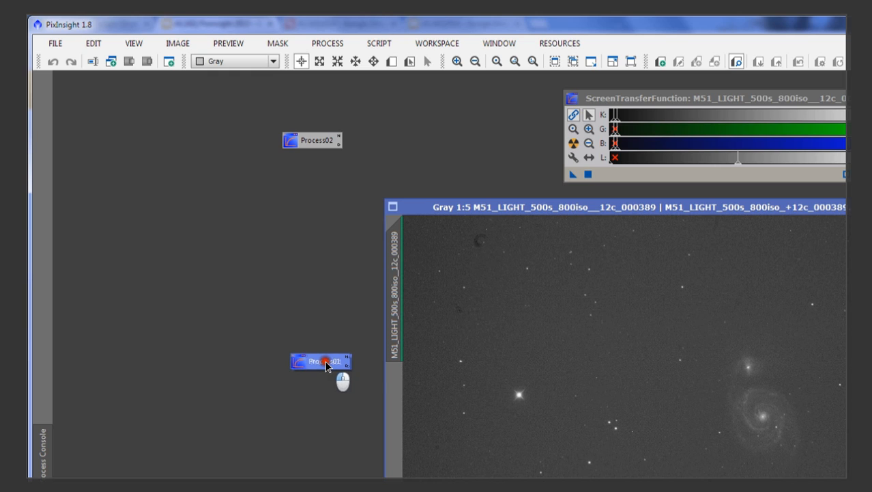
left_click_drag(328, 363, 461, 388)
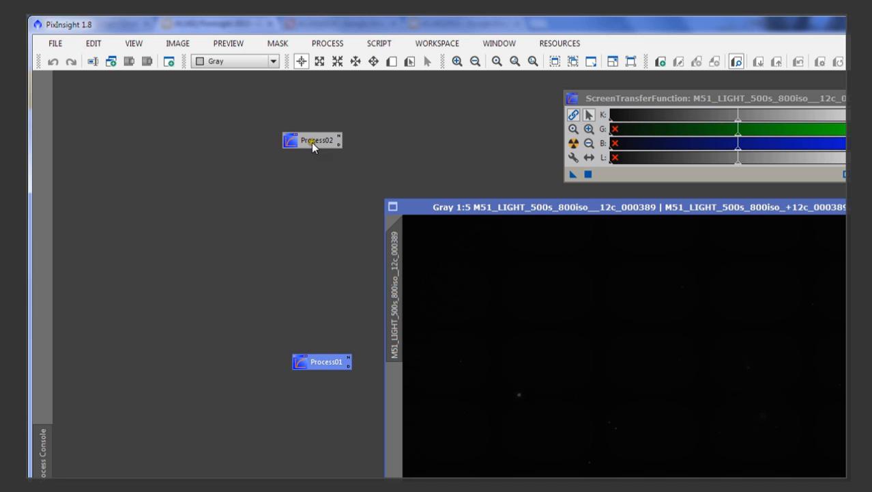
left_click_drag(311, 142, 476, 328)
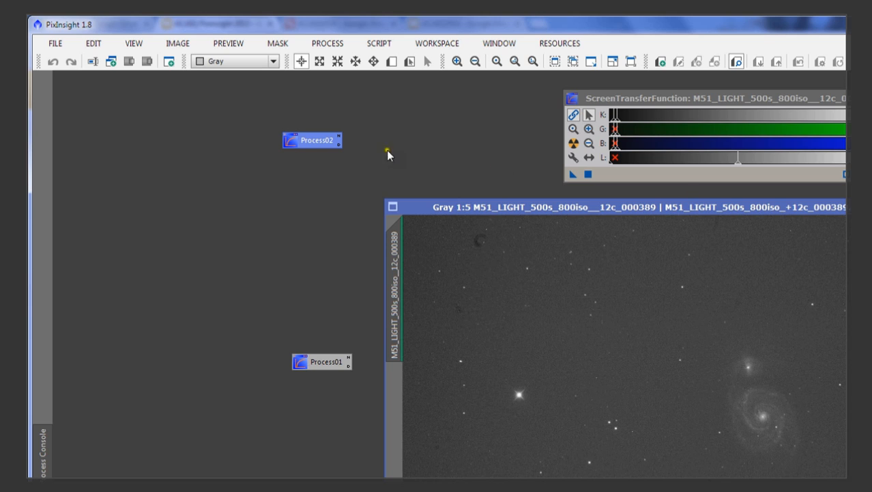
- Delete the Process02 and Process01 icons from the workspace
right_click(317, 142)
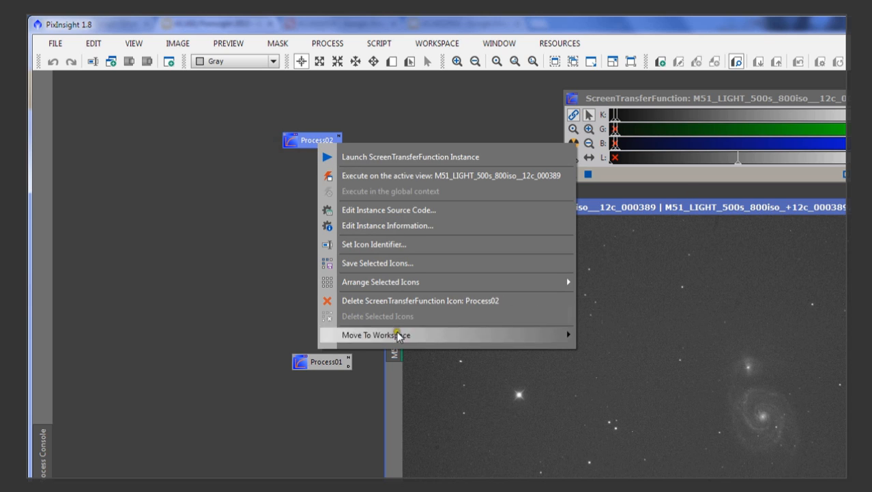
left_click(408, 305)
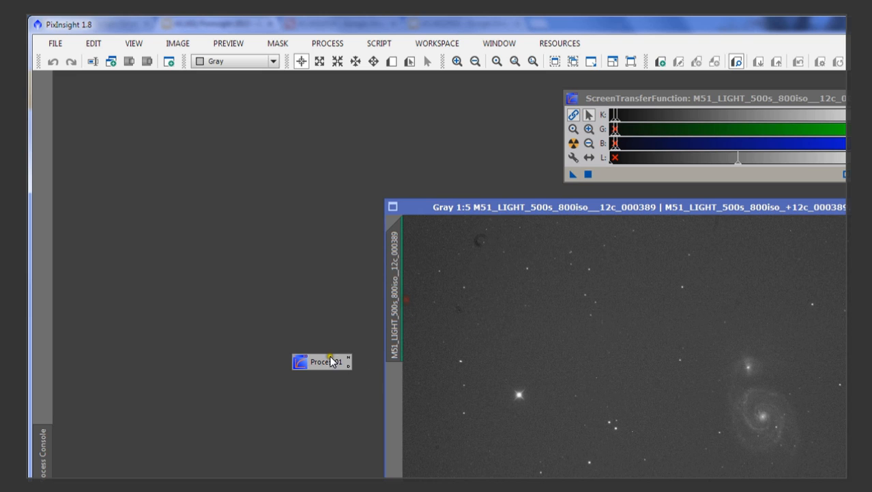
right_click(321, 365)
left_click(321, 273)
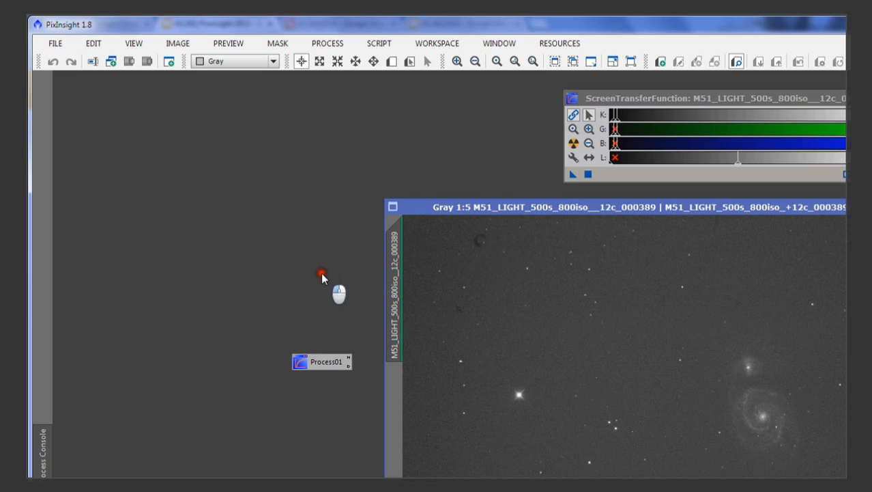
right_click(318, 367)
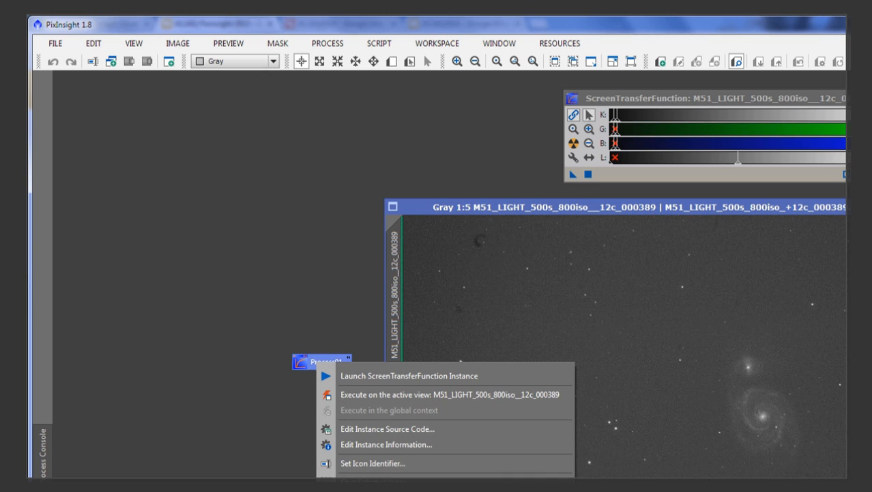
left_click(382, 480)
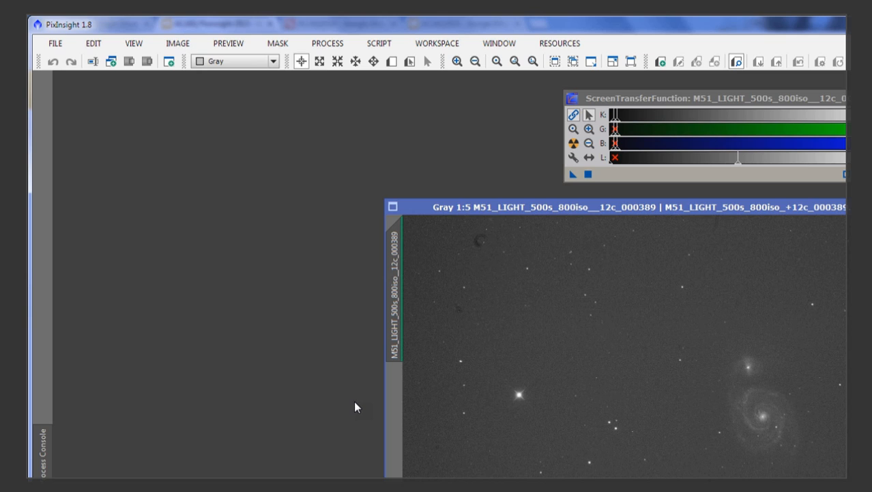
- Apply a new instance of the current ScreenTransferFunction settings to the M51 image and reset the stretch to its defaults
left_click_drag(611, 99, 617, 101)
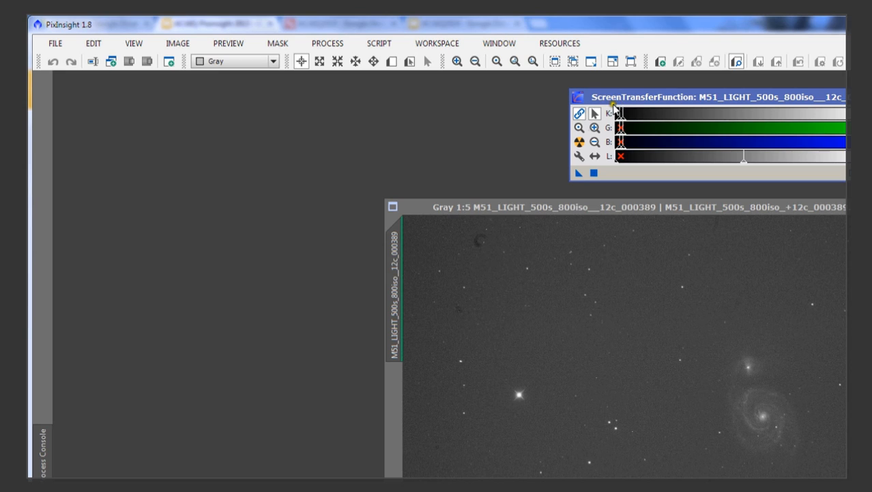
left_click_drag(578, 172, 559, 273)
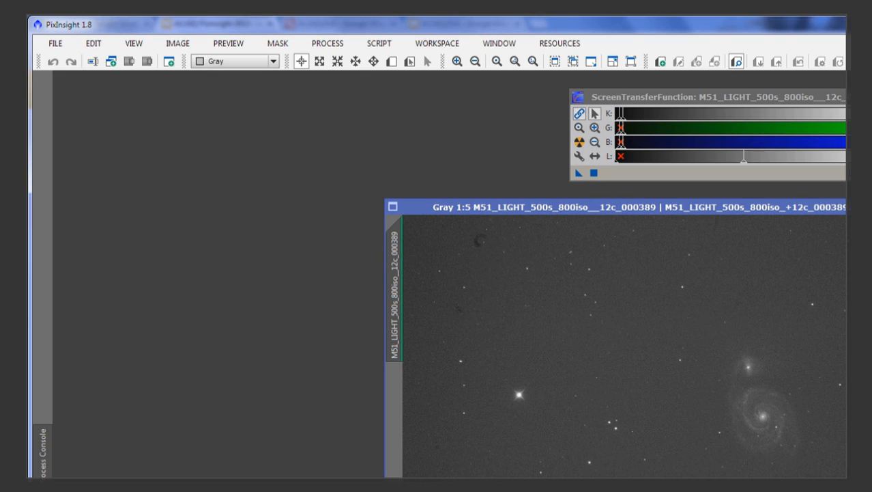
left_click(867, 172)
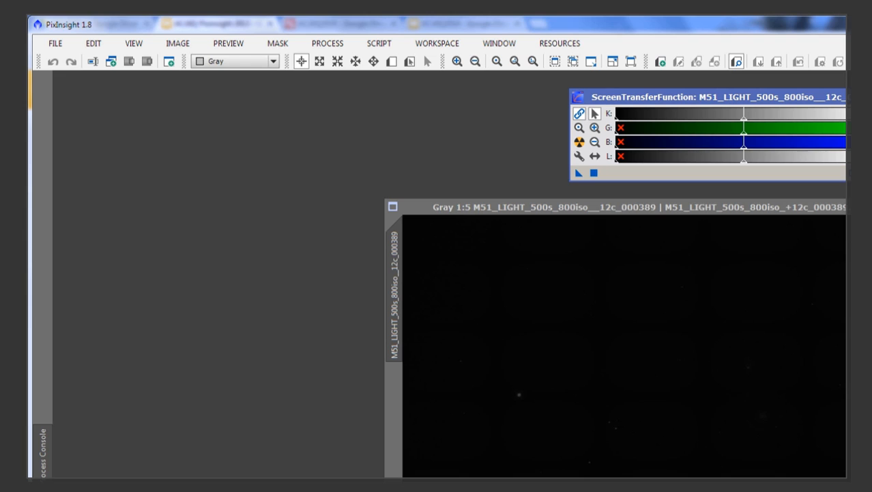
- Turn off active-view tracking in ScreenTransferFunction, lower the linked midtones, and turn tracking back on
left_click(853, 173)
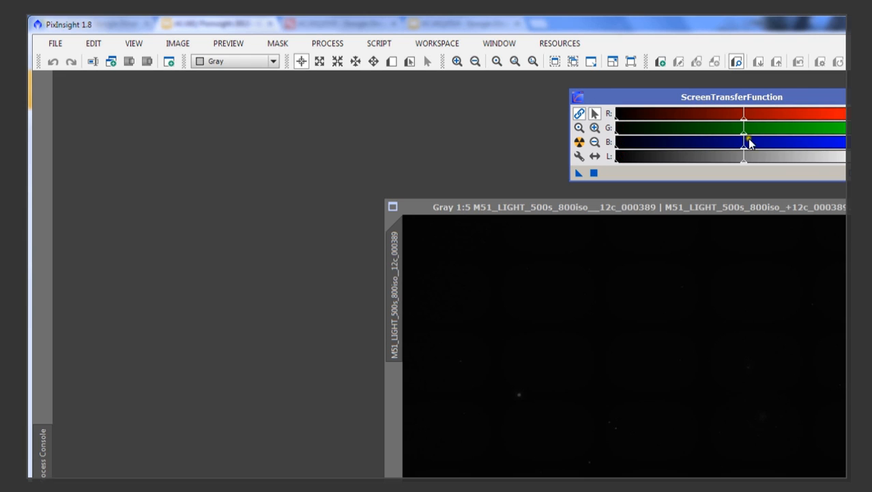
mouse_move(744, 124)
left_mouse_down()
mouse_move(647, 127)
mouse_move(684, 127)
left_mouse_up()
left_click(853, 173)
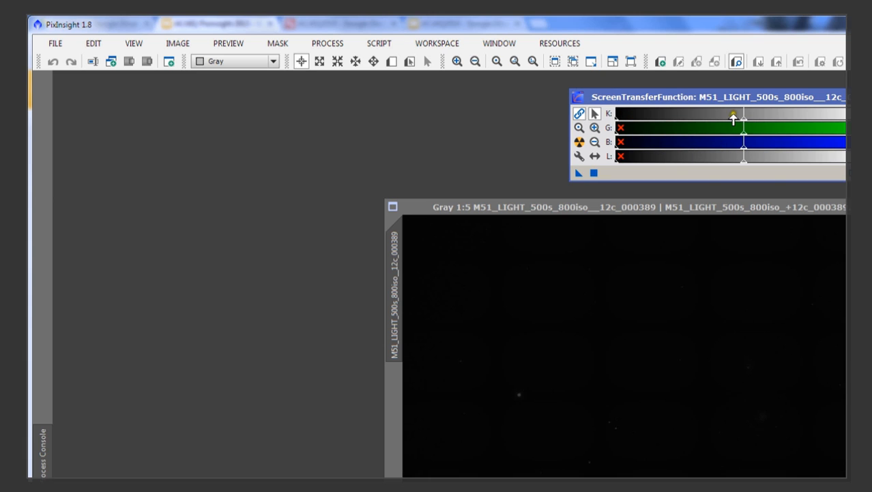
- With view tracking off, apply a stretch with linked midtones lowered close to black to the M51 image and reset the sliders
mouse_move(745, 128)
left_mouse_down()
mouse_move(633, 129)
mouse_move(686, 130)
mouse_move(622, 145)
left_mouse_up()
left_click(853, 173)
left_click_drag(579, 172, 534, 286)
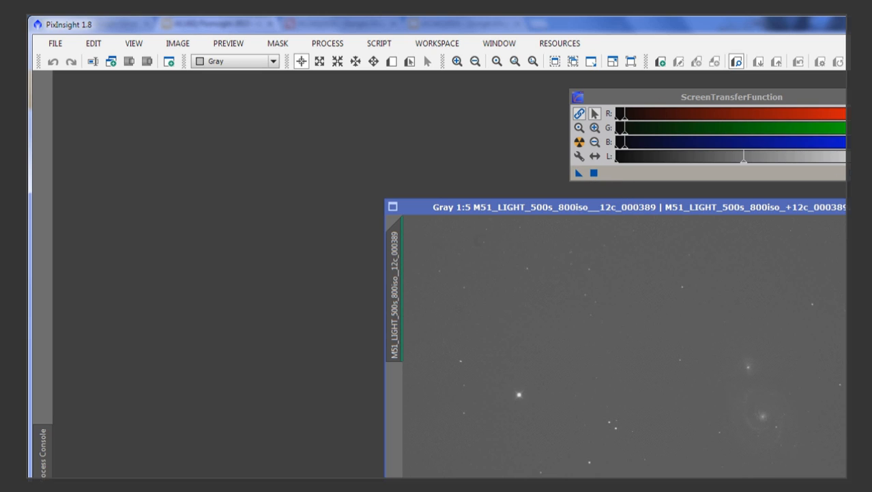
left_click(867, 173)
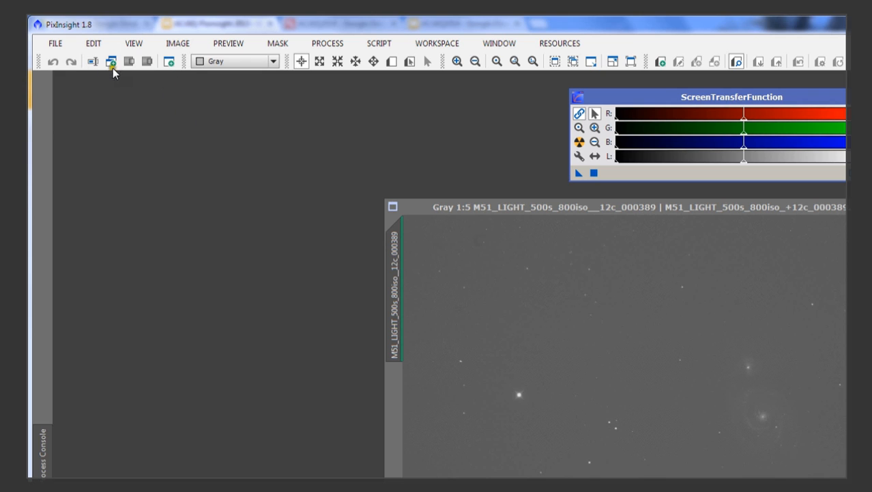
- Open the bias frame _MG_0001.CR2 from the Bias folder of 1-Exemple_M51_DSLR
double_click(230, 123)
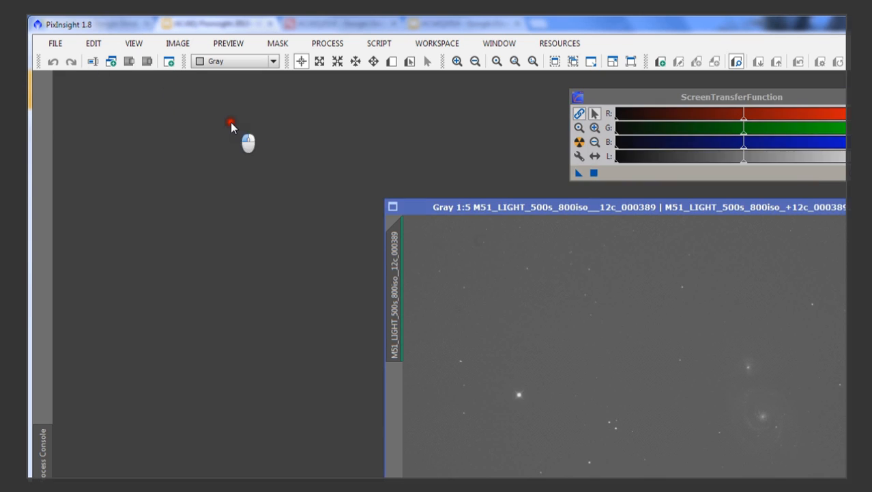
left_click(232, 64)
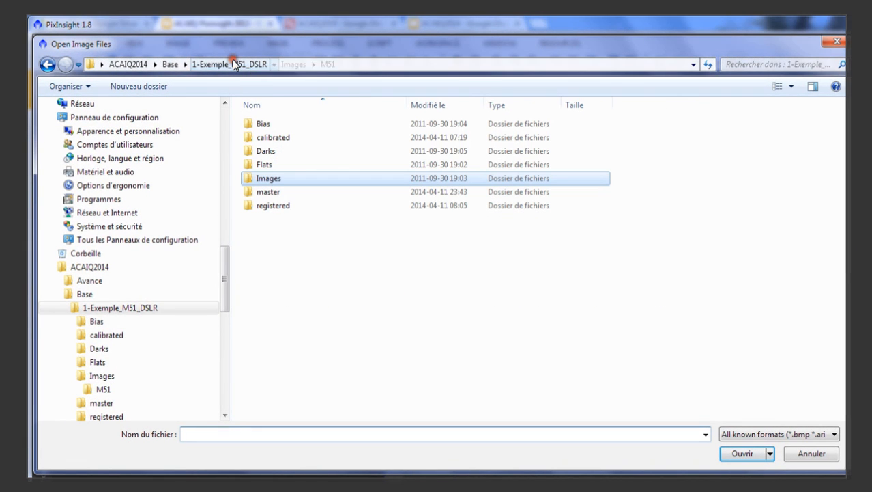
left_click(263, 124)
double_click(264, 125)
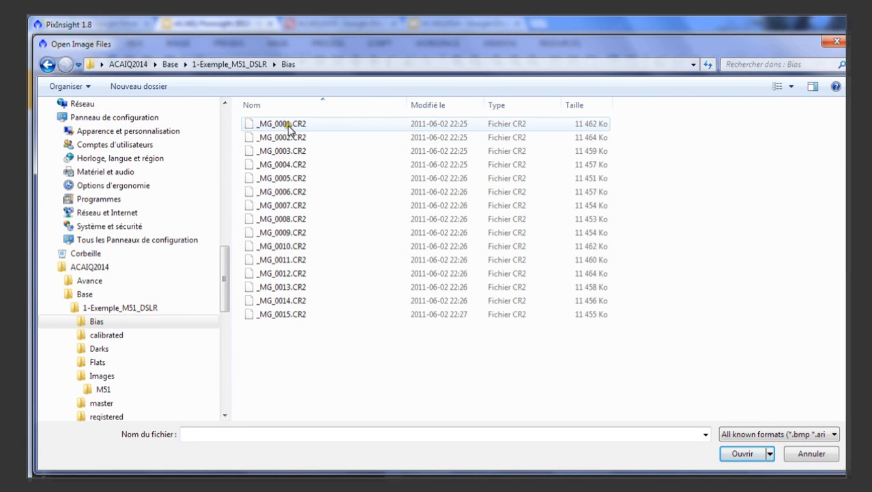
double_click(287, 123)
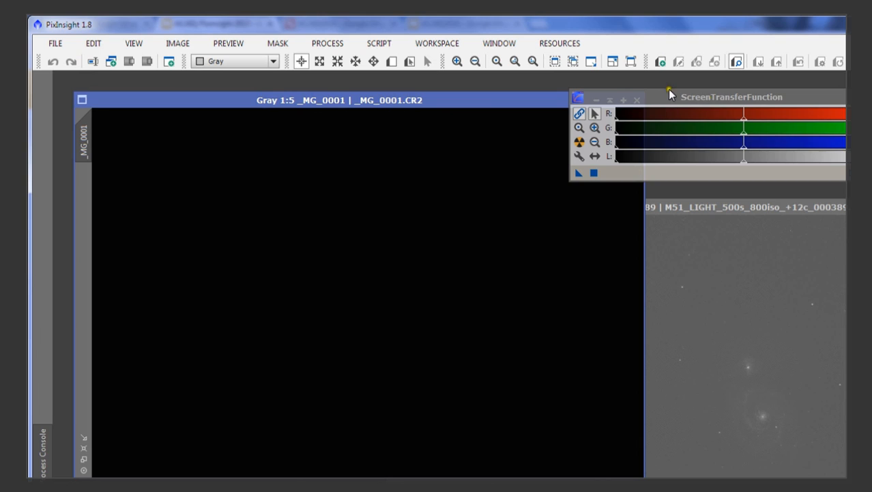
- Auto-stretch the _MG_0001 bias frame with ScreenTransferFunction and enlarge its window to inspect the noise pattern
left_click_drag(660, 94, 753, 91)
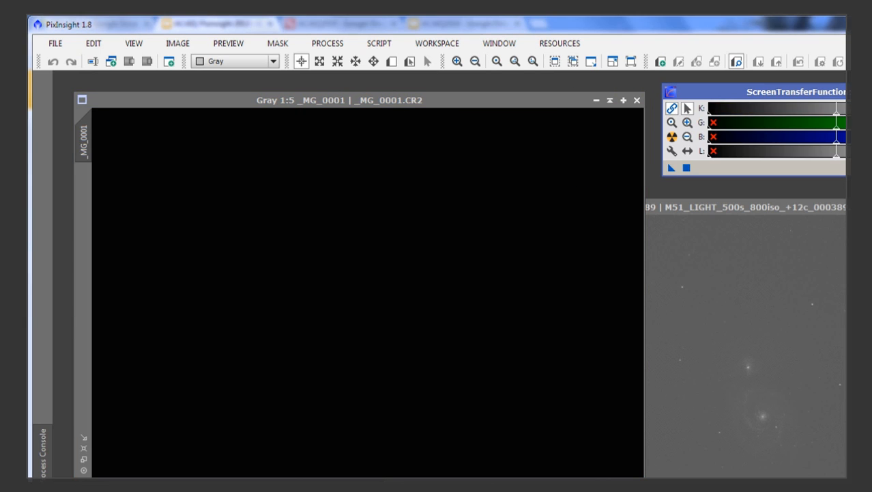
left_click(673, 139)
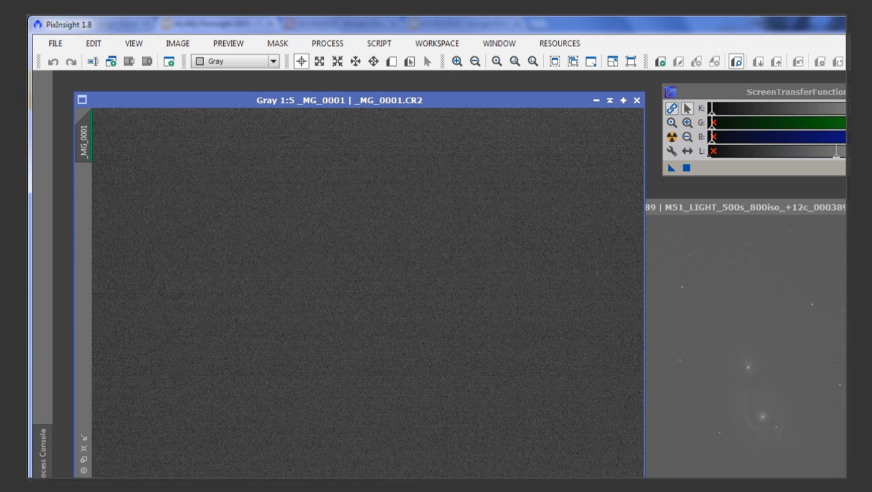
left_click_drag(641, 475, 871, 491)
scroll(440, 364, "up", 3)
scroll(441, 364, "down", 2)
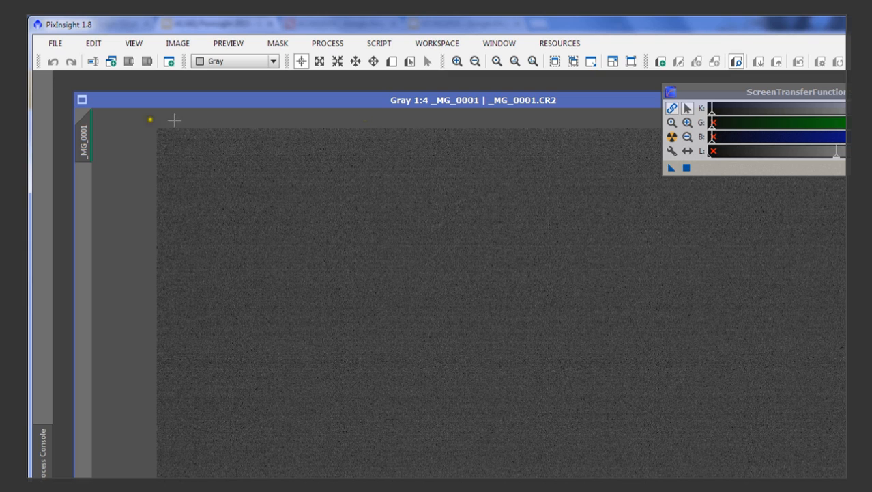
left_click_drag(739, 94, 871, 200)
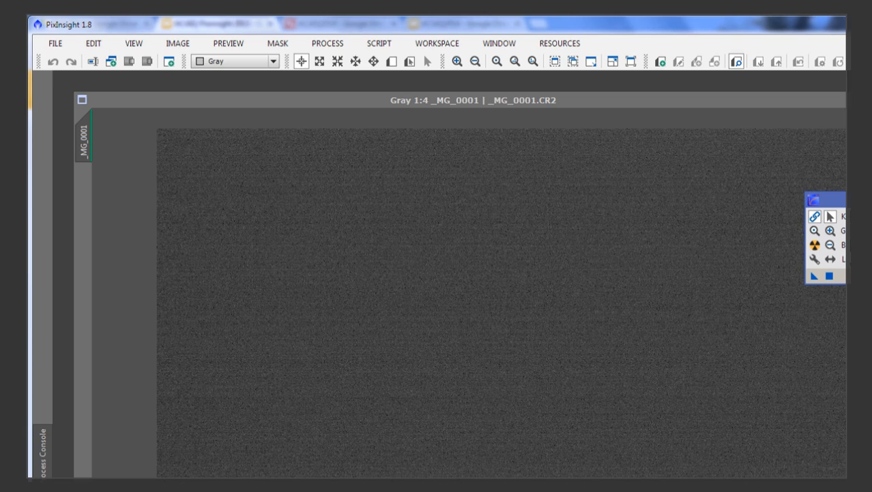
- Close the bias frame and open the dark frame _MG_2915.CR2 from the Darks folder of 1-Exemple_M51_DSLR
key("ctrl+w")
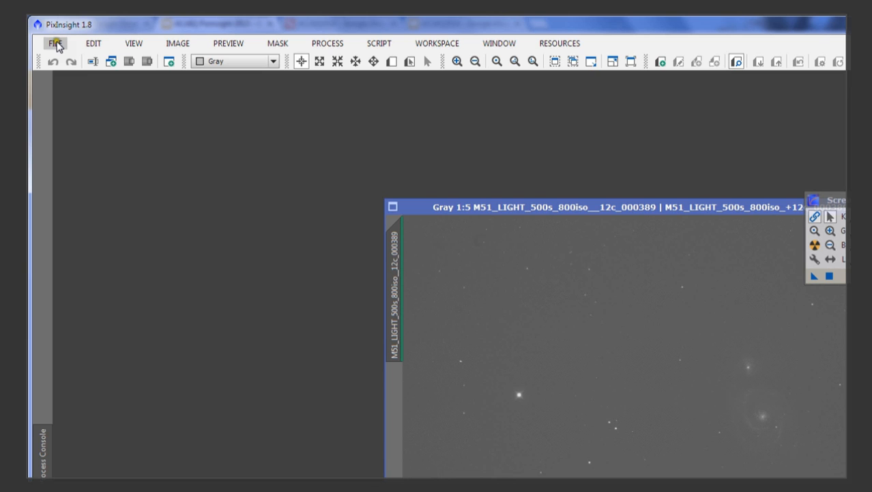
double_click(189, 99)
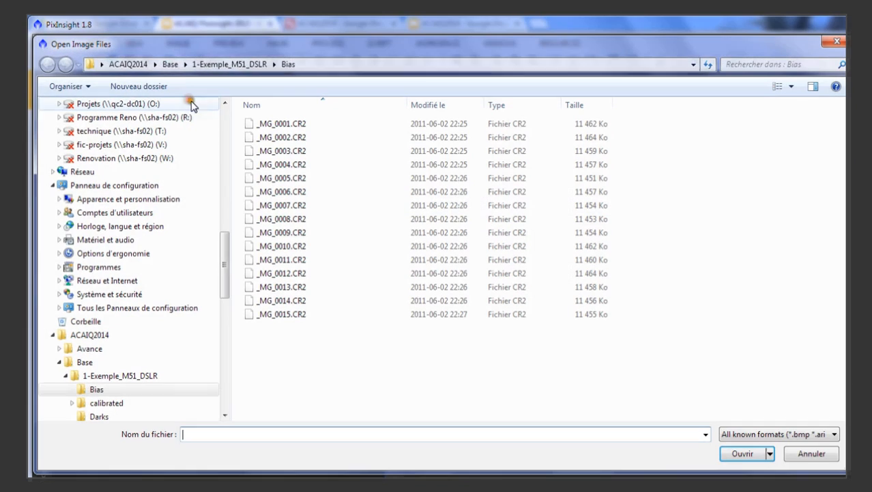
left_click(262, 63)
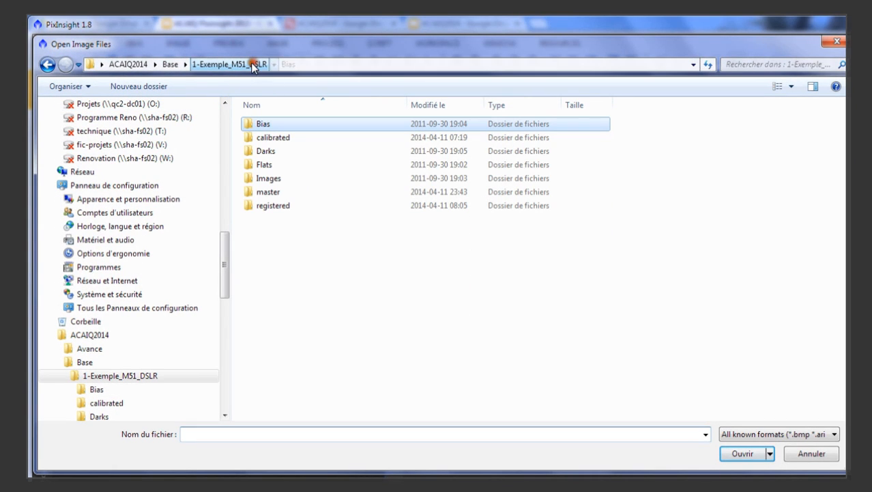
double_click(267, 151)
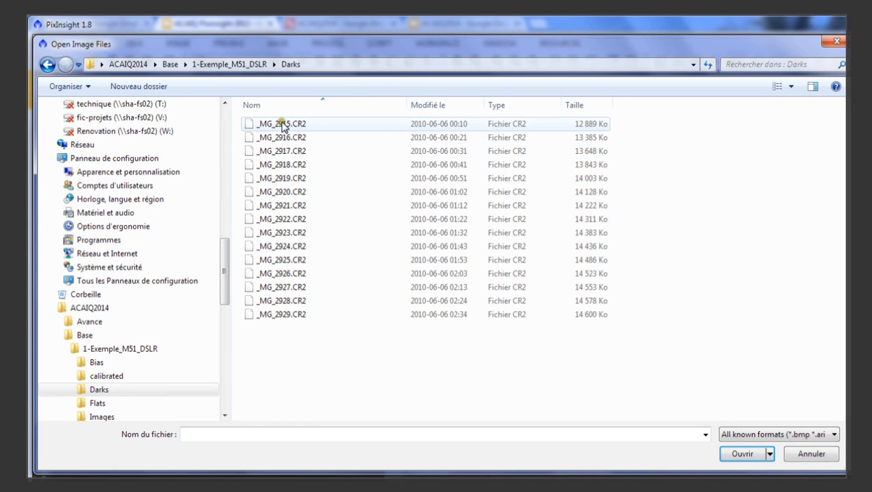
double_click(281, 123)
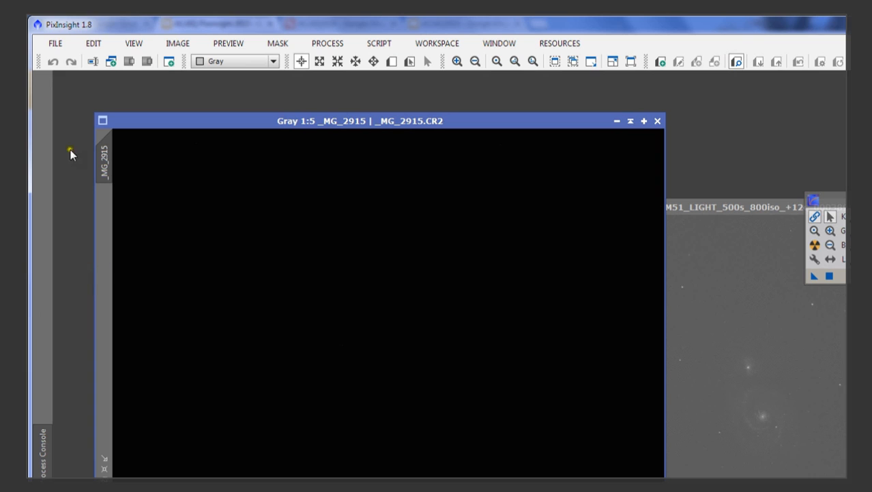
- Examine the FITS header of the _MG_2915 dark frame for its camera, exposure time and ISO details, and close it
left_click(99, 43)
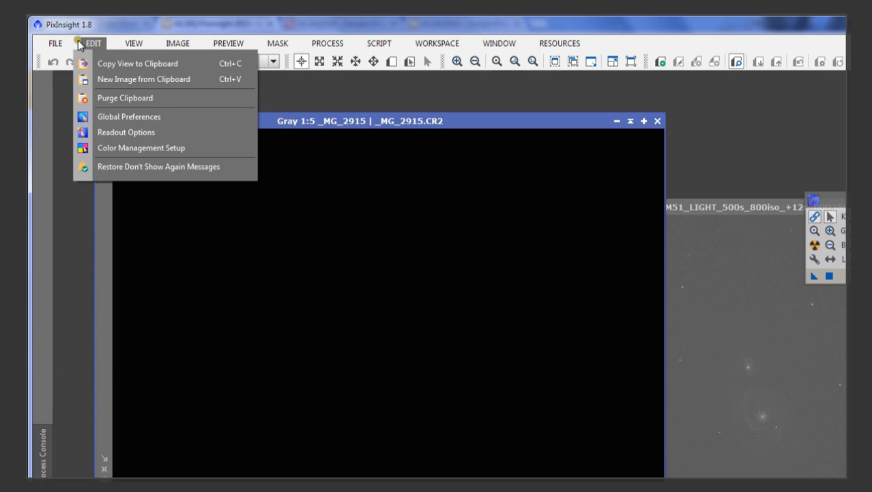
mouse_move(62, 44)
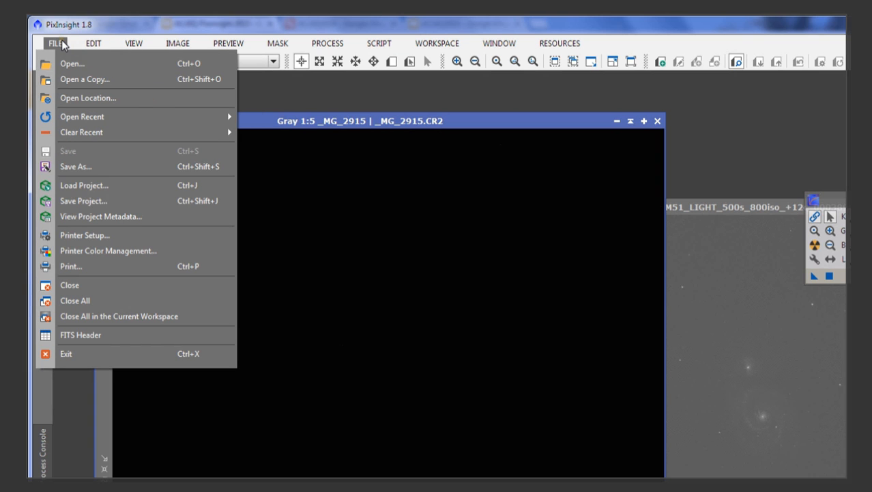
left_click(110, 334)
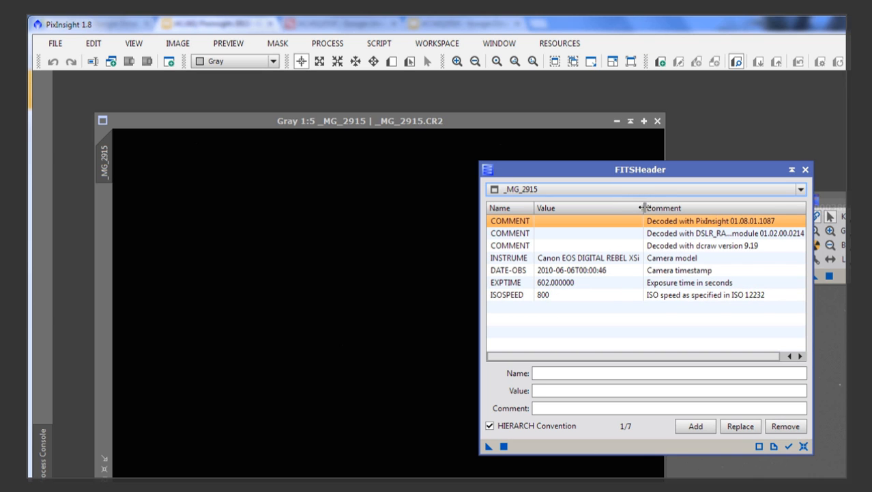
left_click_drag(642, 207, 676, 207)
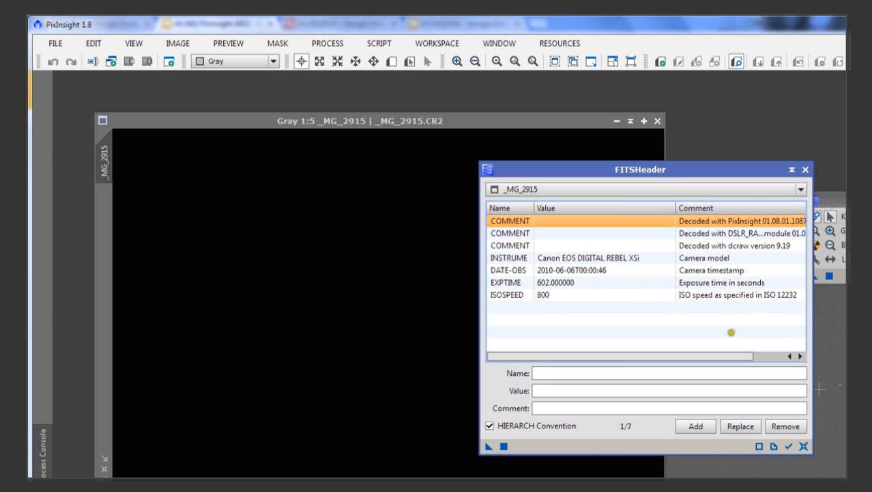
left_click(806, 169)
left_click(55, 43)
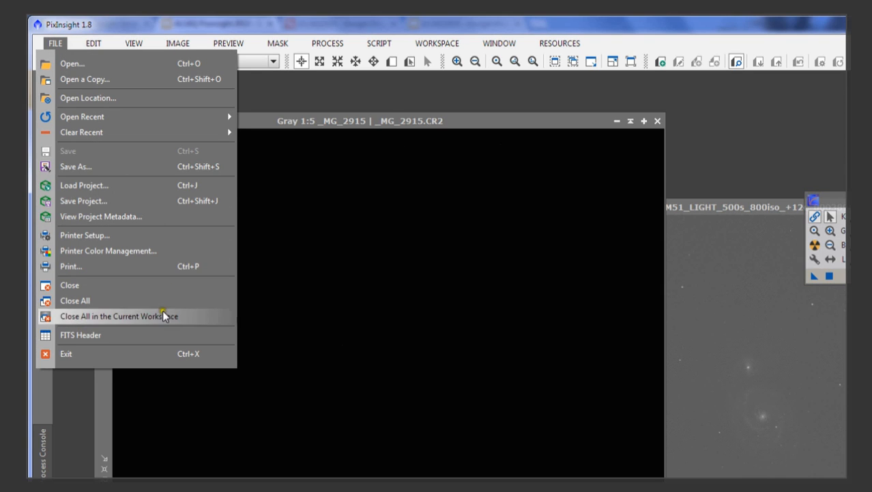
left_click(157, 335)
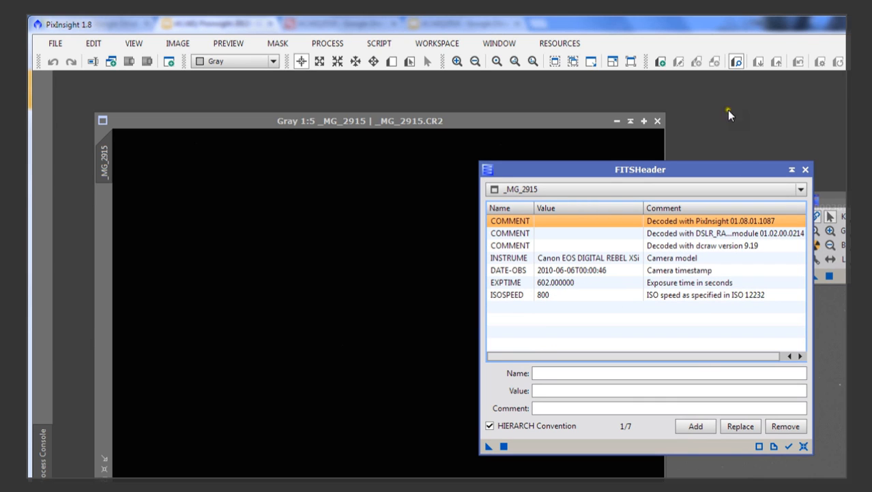
left_click(806, 169)
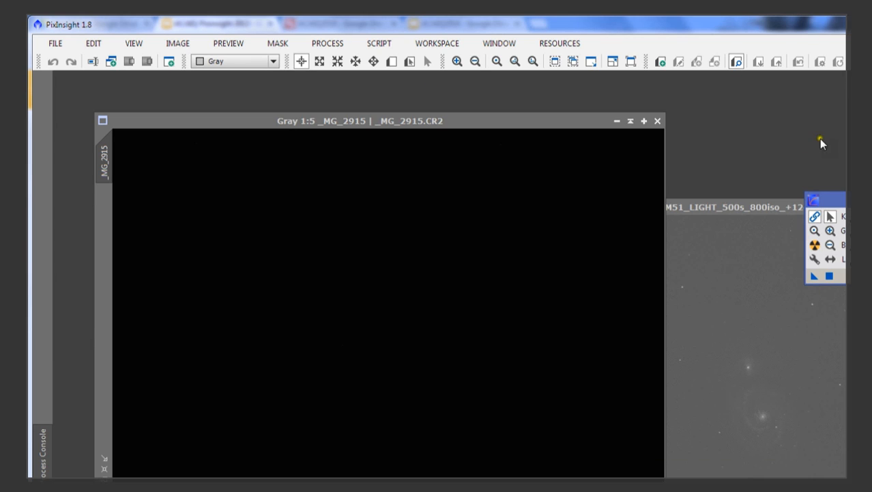
- Auto-stretch the _MG_2915 dark frame with ScreenTransferFunction and examine its hot pixels up close
left_click_drag(826, 198, 689, 106)
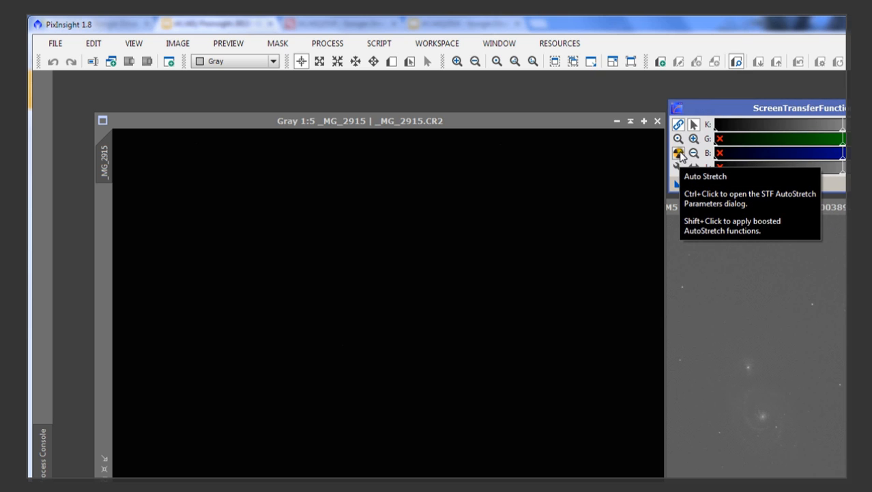
left_click(678, 153)
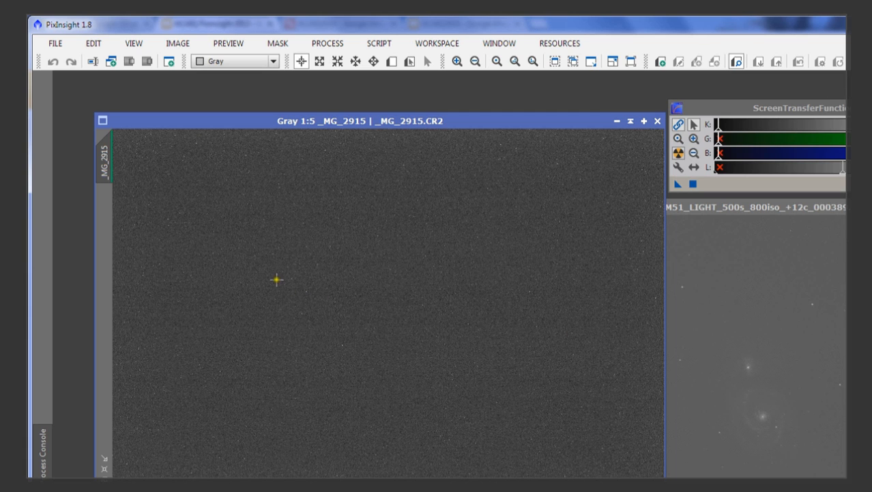
scroll(276, 279, "up", 4)
scroll(385, 281, "up", 1)
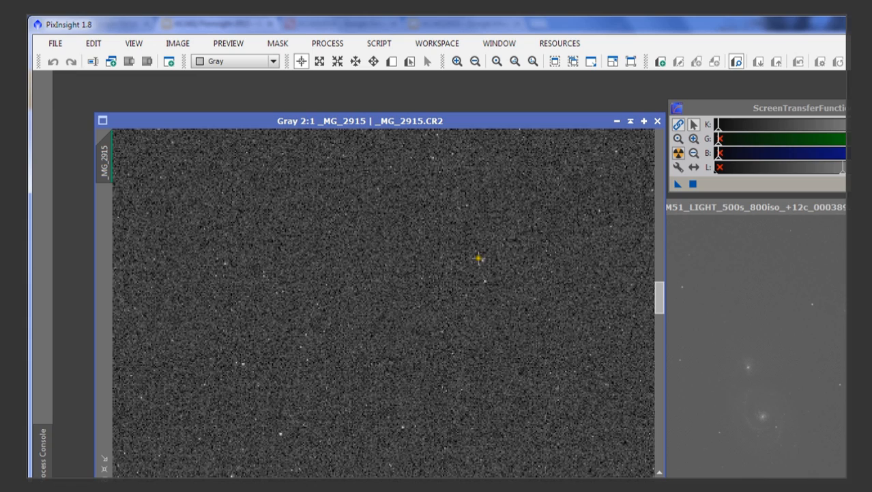
scroll(301, 354, "up", 5)
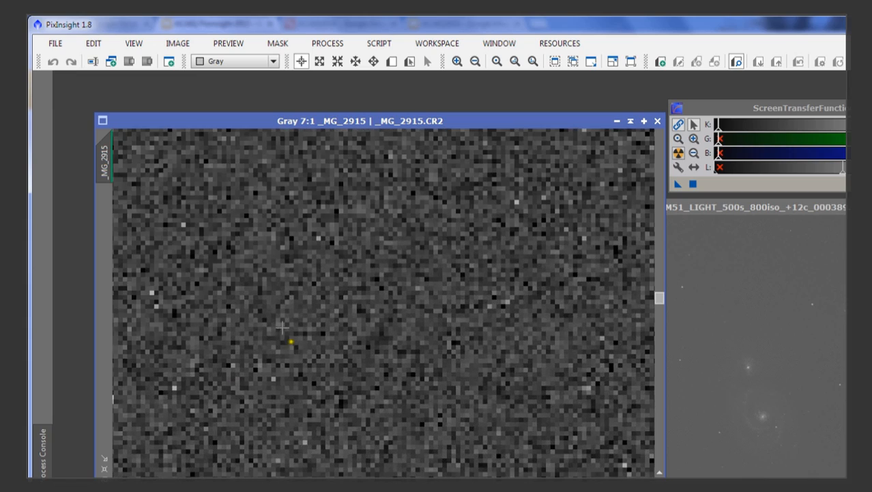
left_click_drag(277, 308, 386, 308)
scroll(335, 292, "up", 8)
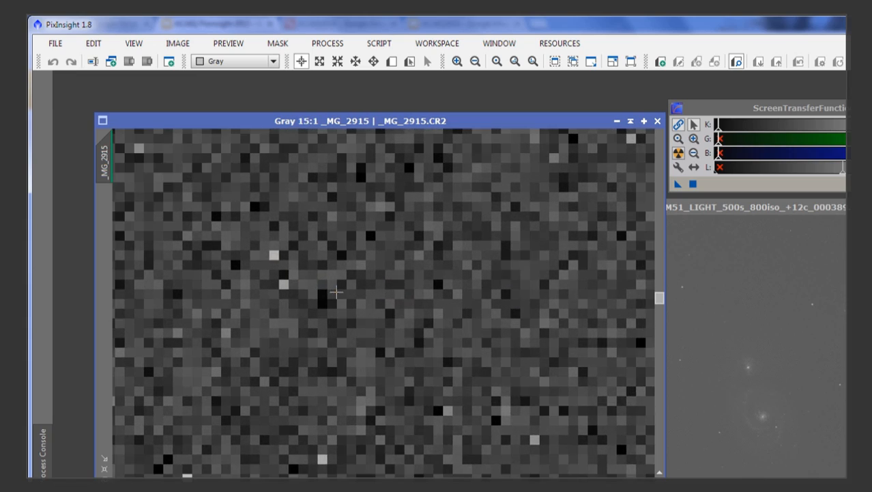
scroll(332, 350, "down", 6)
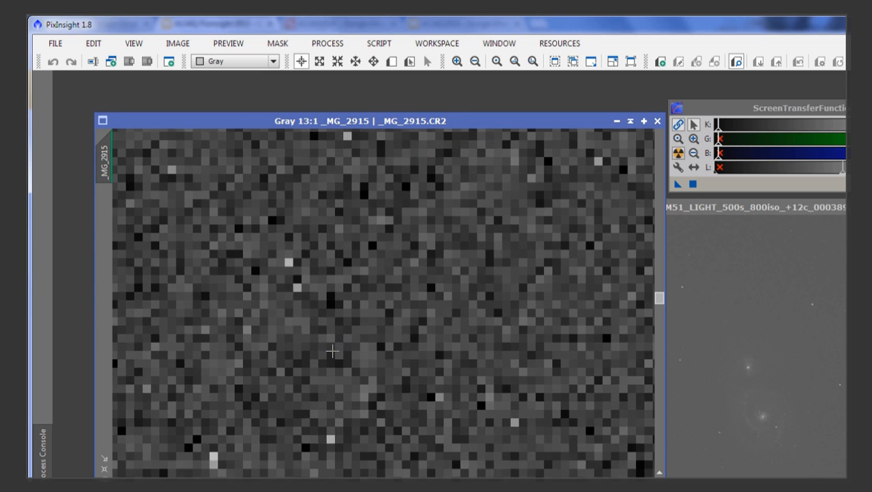
- Reopen the bias frame _MG_0001.CR2 from the Bias folder and move its window off the dark frame
double_click(139, 87)
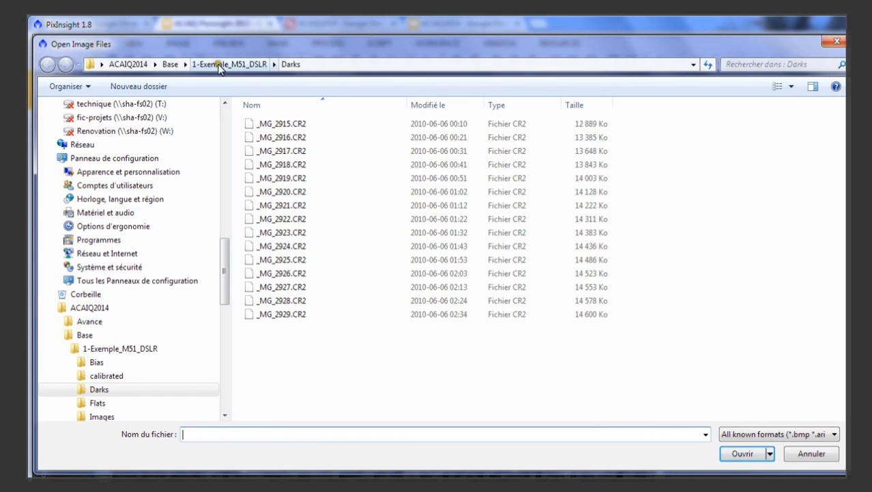
left_click(218, 65)
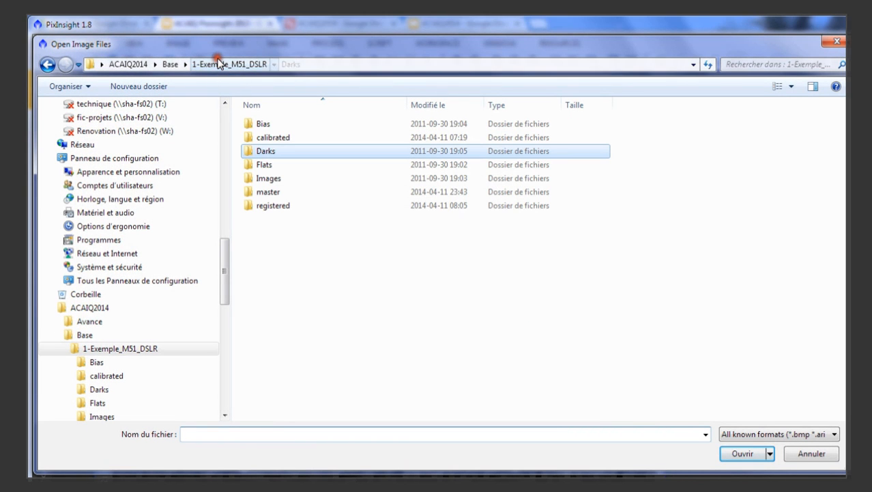
double_click(258, 123)
double_click(287, 125)
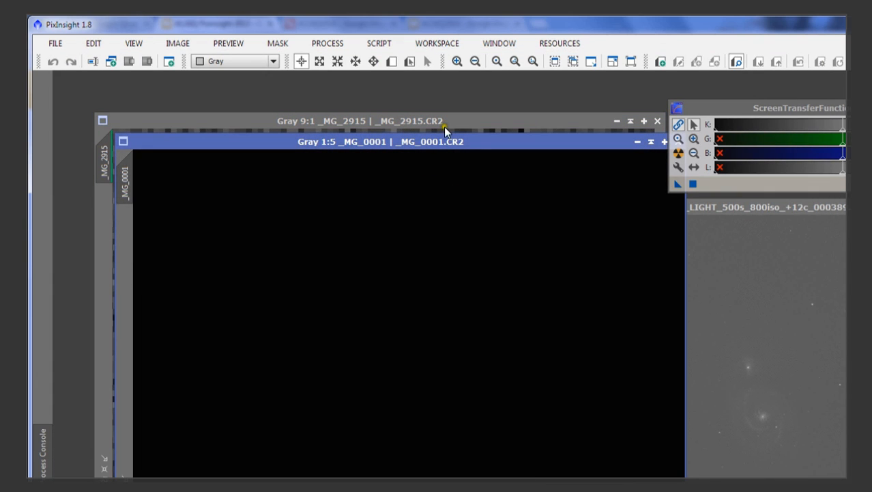
left_click_drag(461, 140, 785, 229)
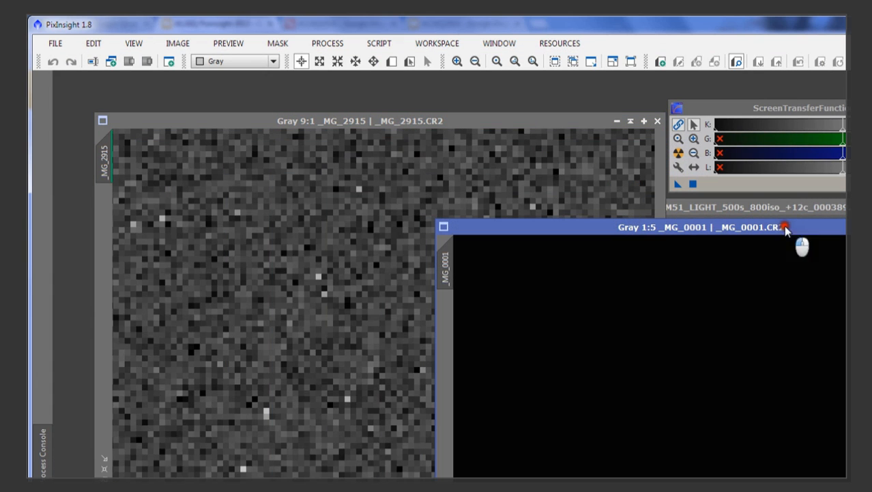
- Alternate between the dark and bias frames as active image to compare the ScreenTransferFunction settings tracked for each
left_click(583, 120)
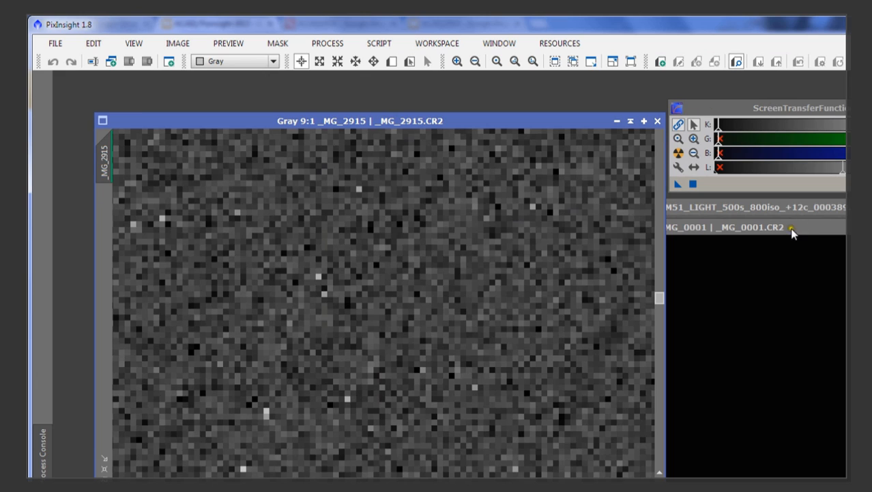
left_click(791, 228)
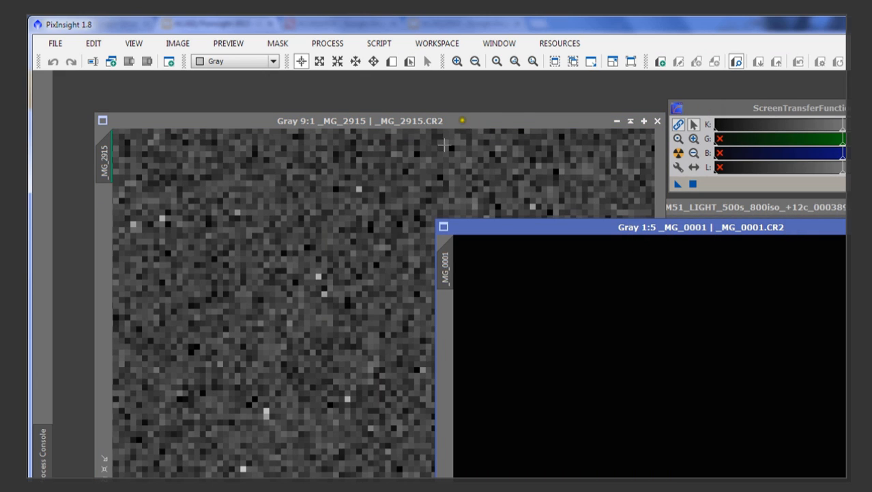
left_click(703, 105)
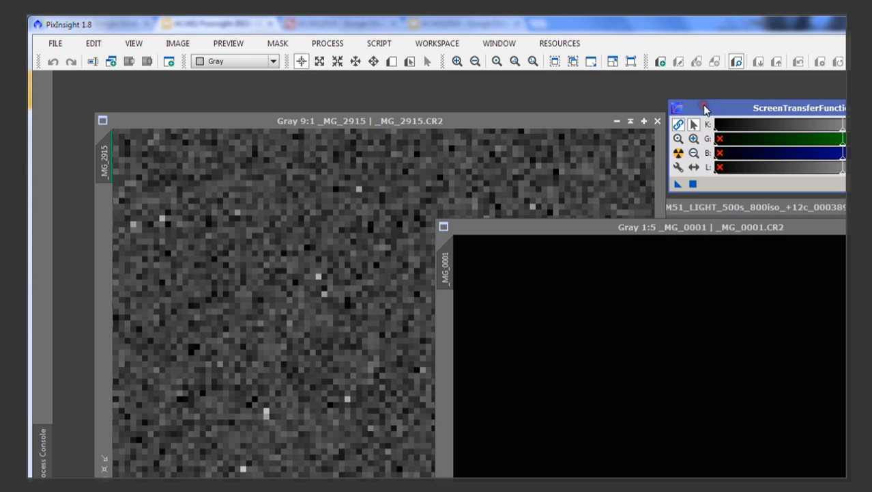
left_click(591, 121)
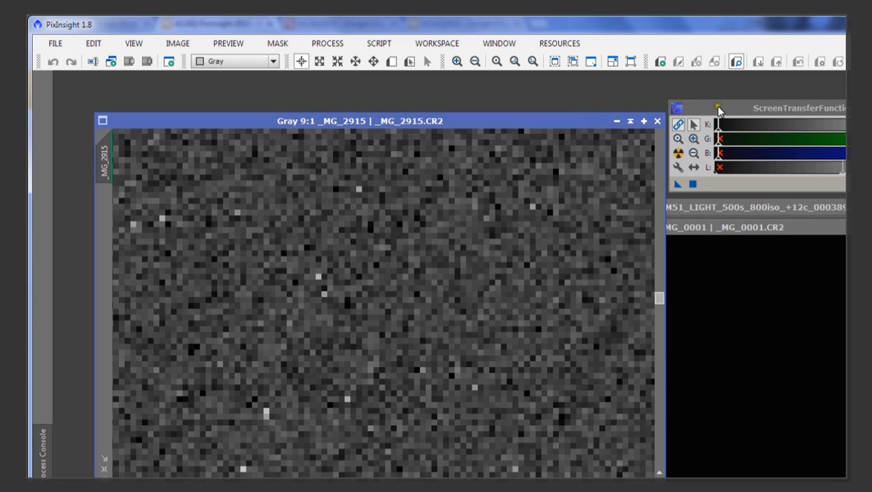
left_click(736, 228)
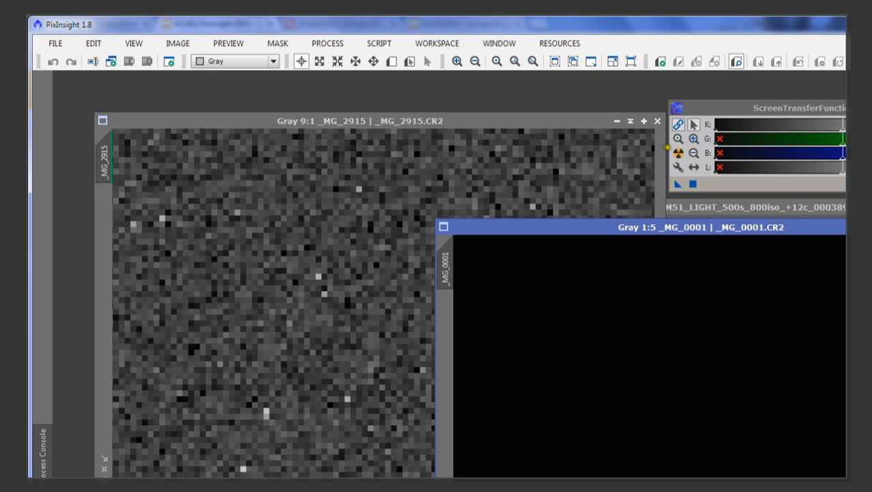
- Apply the dark frame's ScreenTransferFunction stretch to the _MG_0001 bias frame and line the bias window up beside the dark
left_click(585, 122)
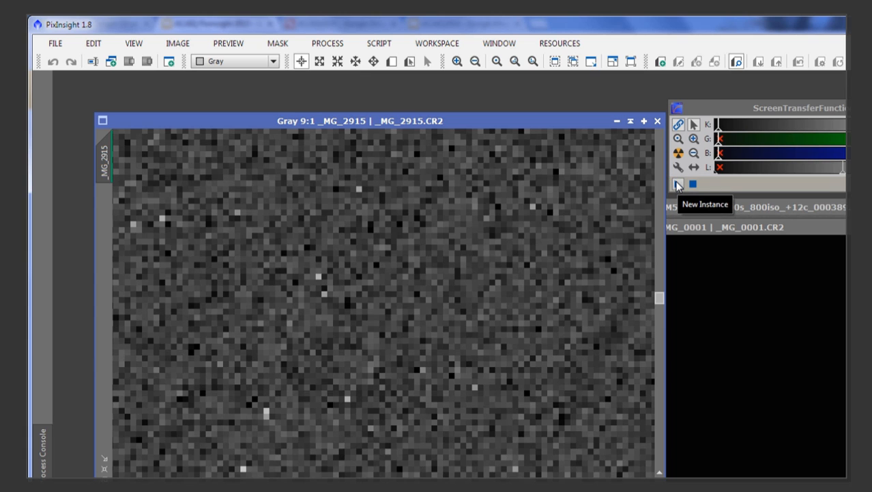
left_click_drag(676, 184, 706, 289)
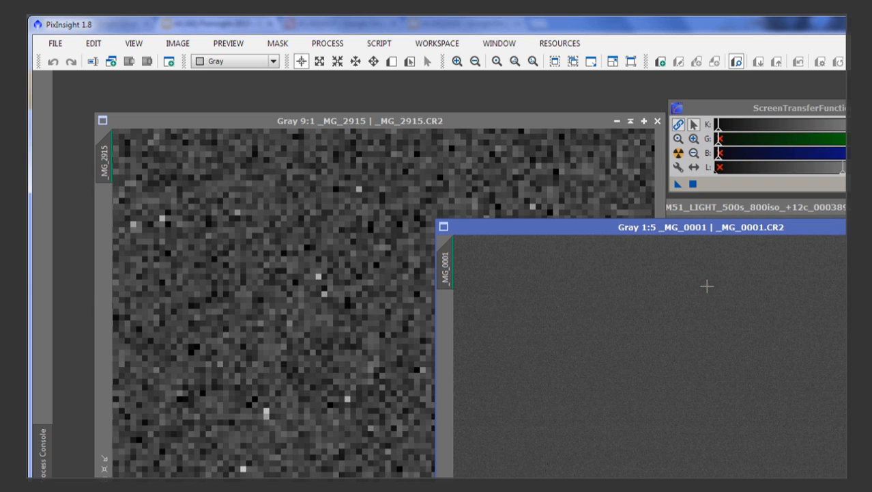
left_click_drag(576, 226, 693, 125)
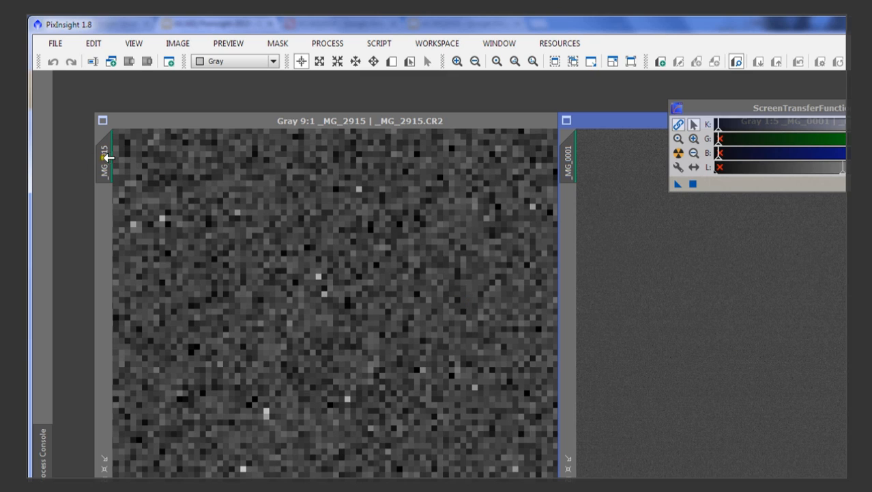
mouse_move(110, 157)
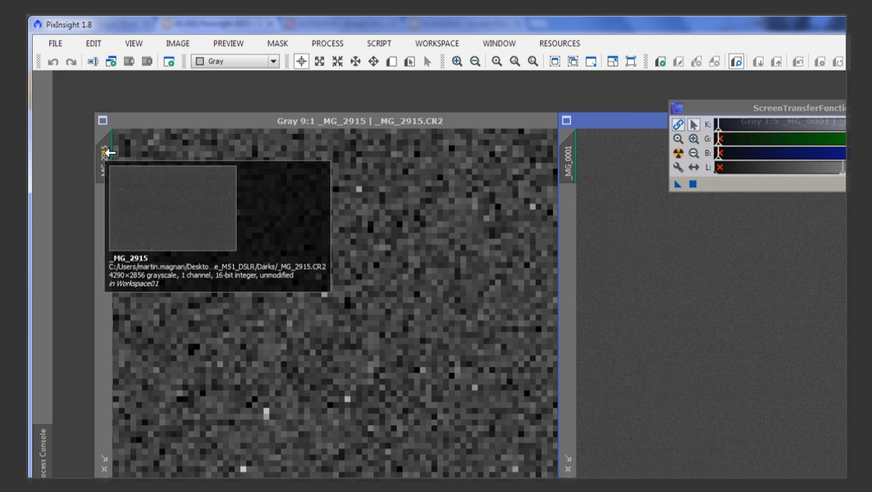
- Match the bias frame's zoom to the dark frame's 9:1 view and reposition the dark window beside it for comparison
left_click(102, 151)
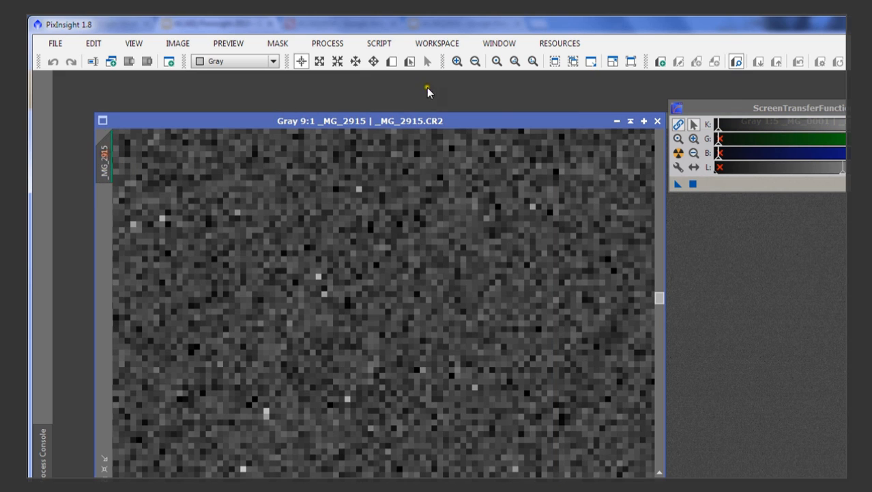
left_click_drag(488, 120, 520, 206)
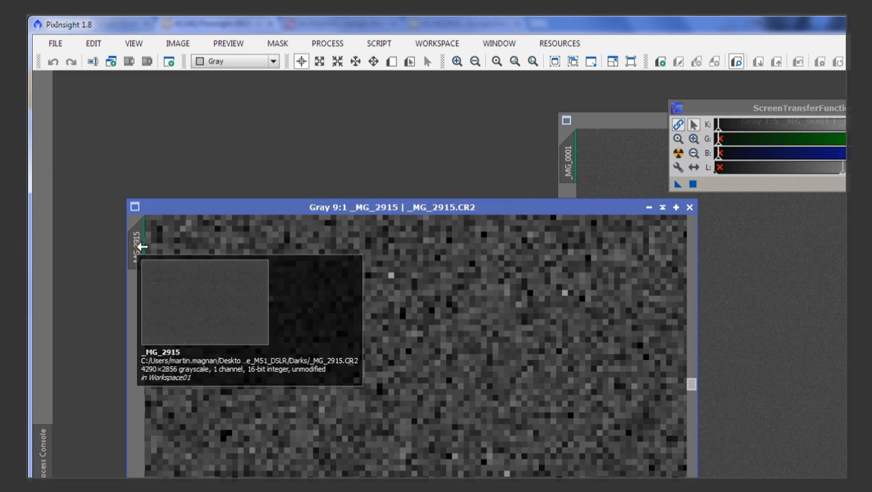
left_click_drag(147, 247, 568, 160)
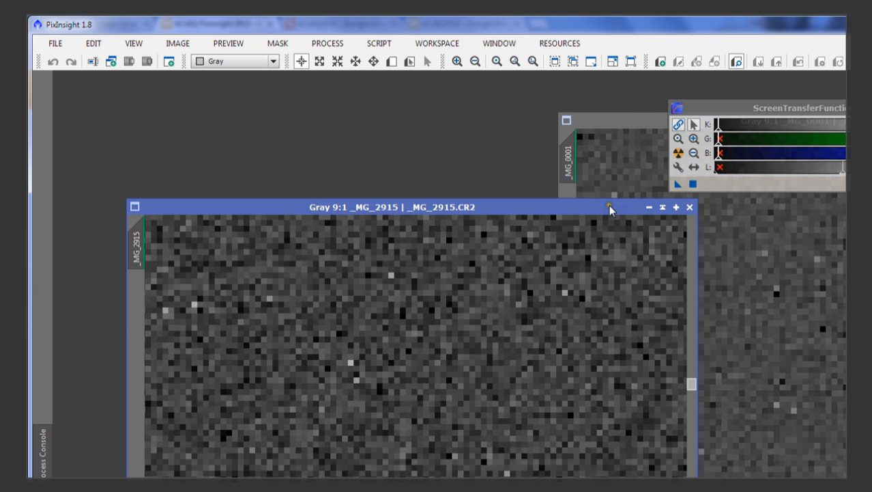
left_click_drag(609, 206, 569, 216)
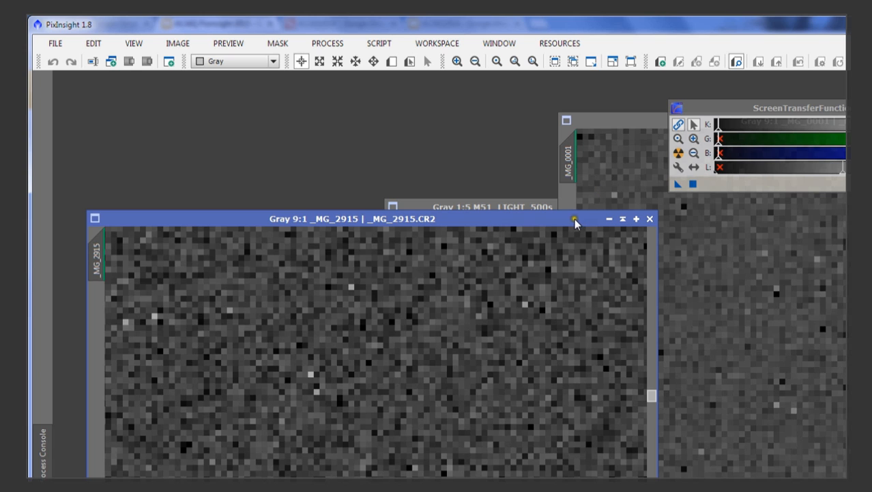
left_click_drag(574, 219, 561, 138)
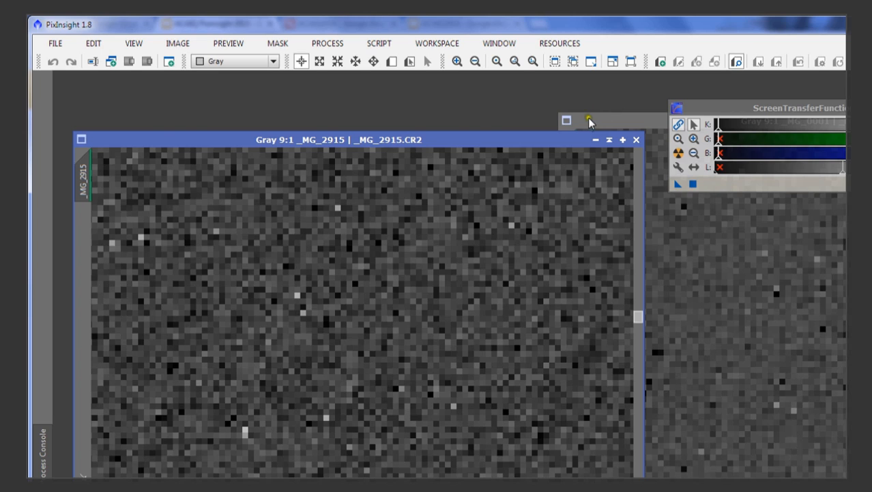
- Open the flat frame FLAT_1-10s_800iso_+12c_000377.CR2 from the Flats folder, shift its window off the dark frame's title, and close it
left_click(56, 45)
left_click(63, 61)
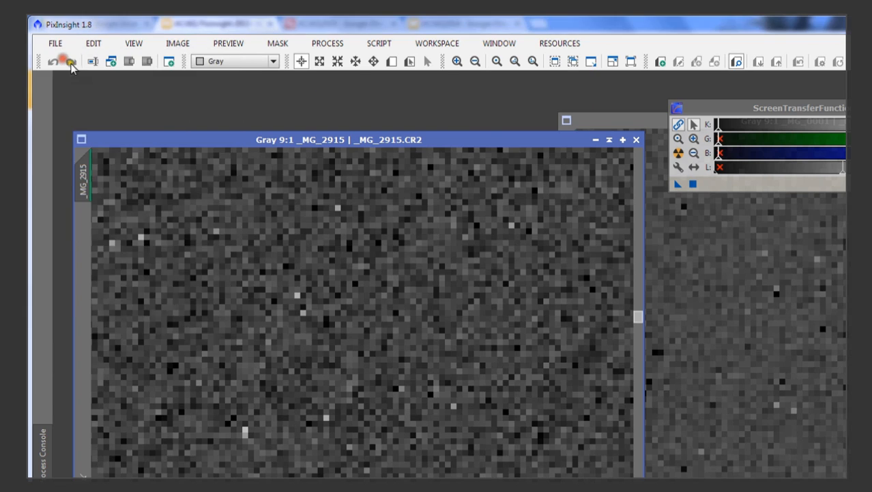
left_click(239, 66)
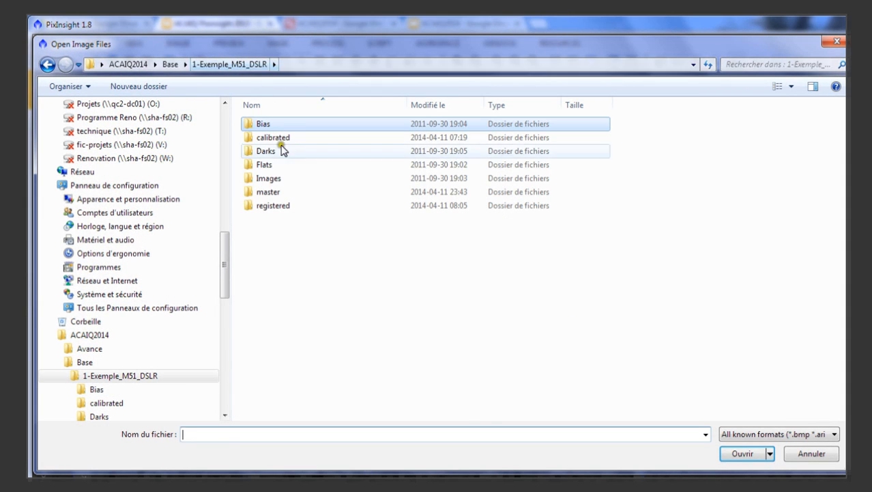
double_click(282, 166)
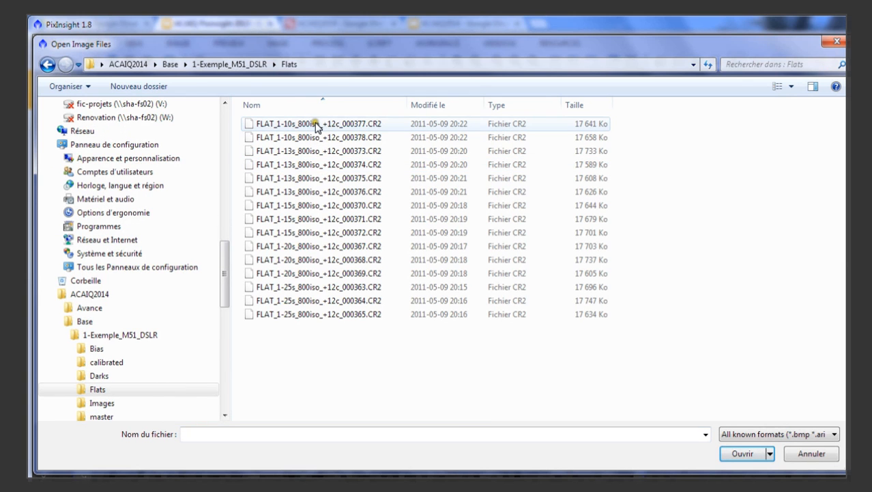
left_click(314, 123)
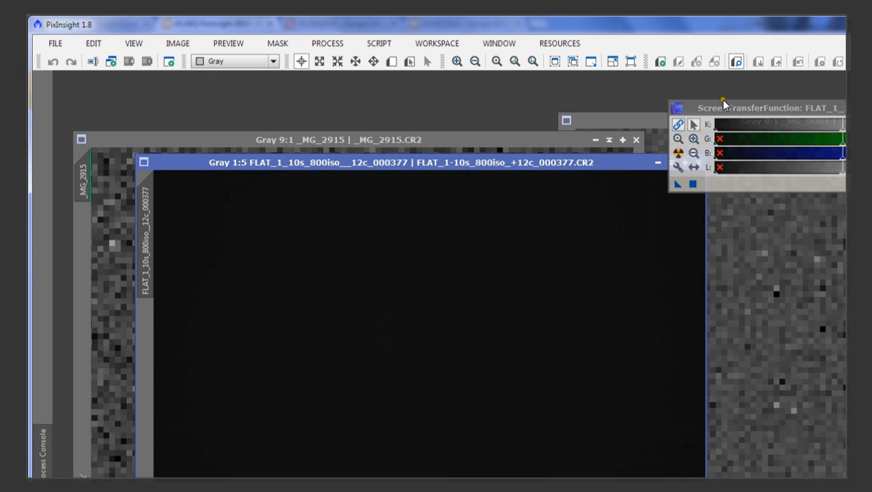
mouse_move(725, 107)
left_mouse_down()
mouse_move(789, 94)
mouse_move(738, 96)
left_mouse_up()
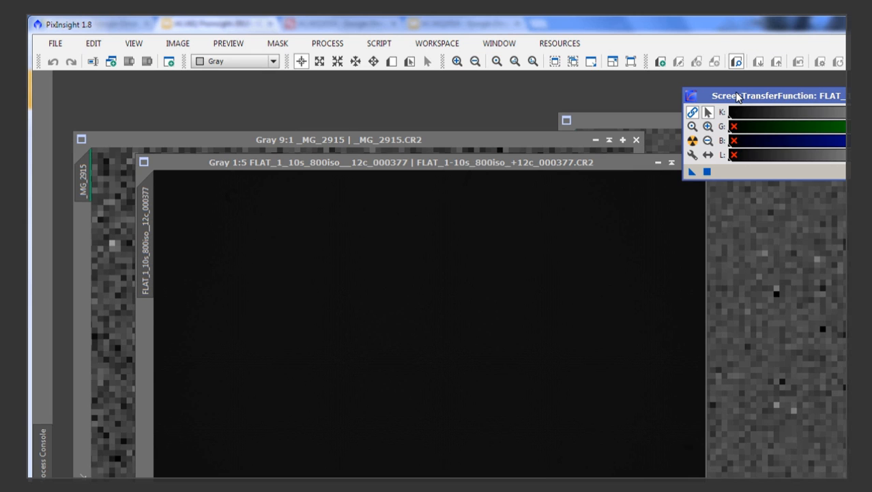
left_click_drag(632, 166, 618, 191)
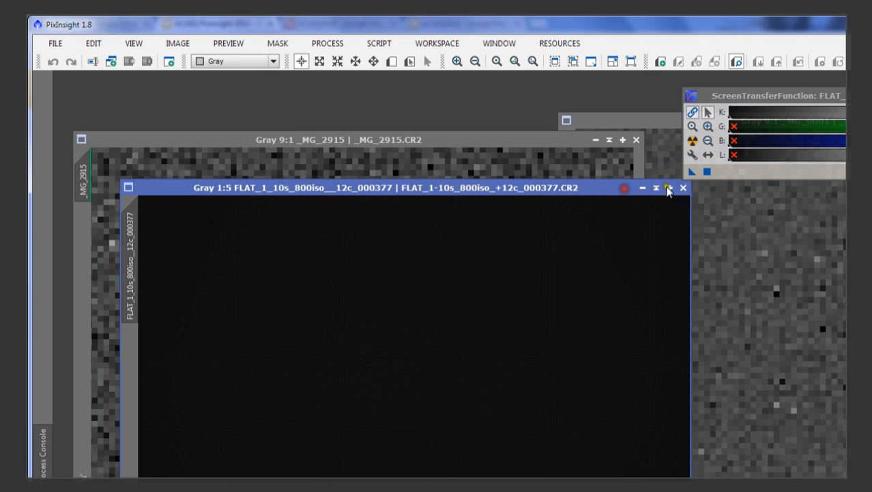
left_click(668, 187)
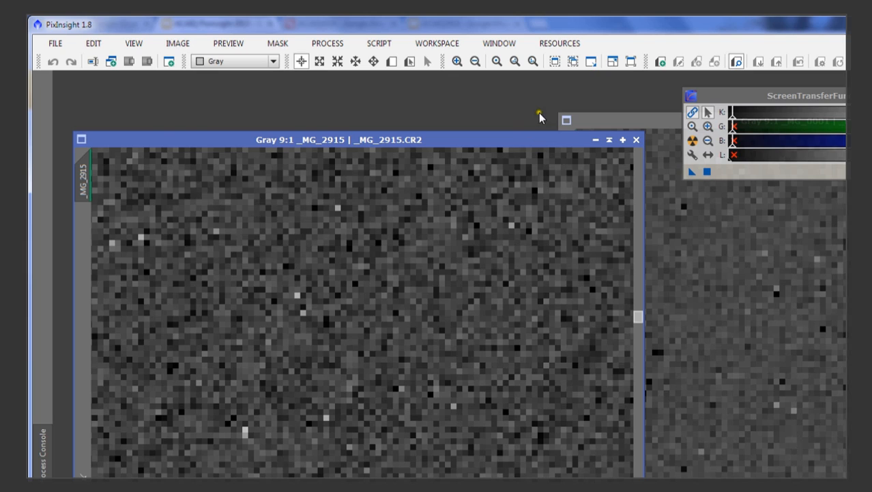
- Reopen the flat frame FLAT_1-10s_800iso_+12c_000377.CR2 and auto-stretch it with ScreenTransferFunction
double_click(191, 92)
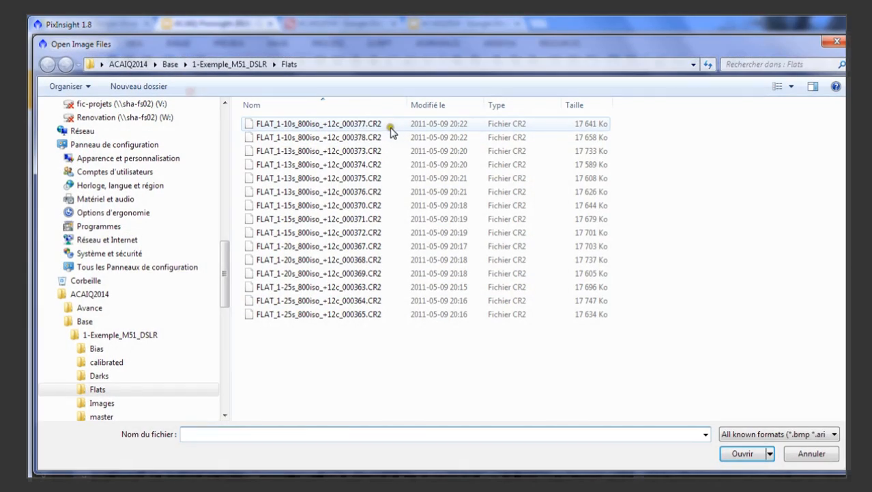
left_click(353, 125)
double_click(353, 125)
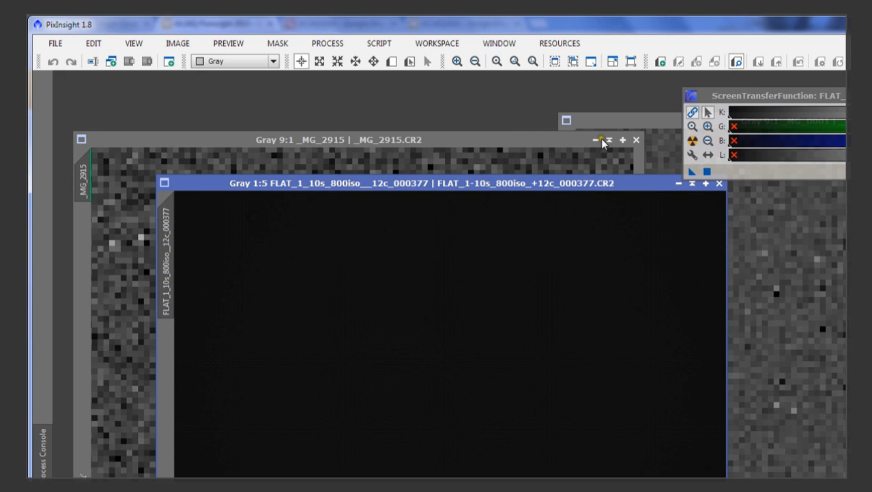
left_click(749, 97)
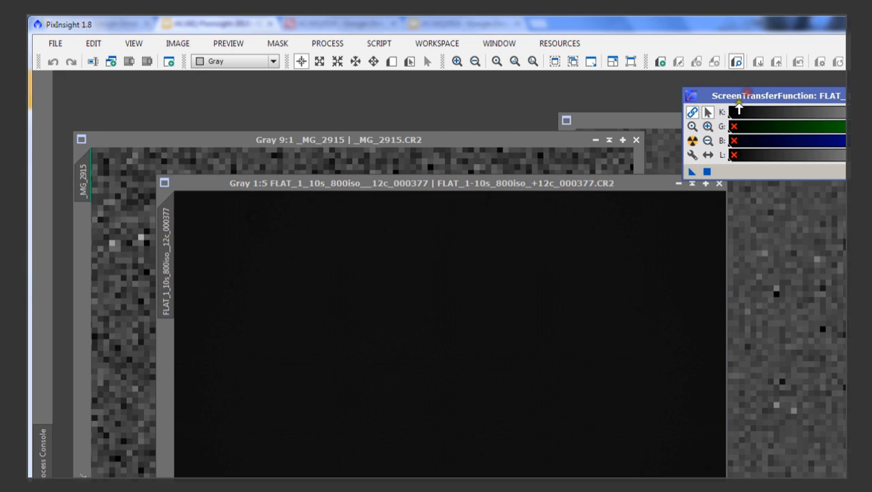
left_click(692, 141)
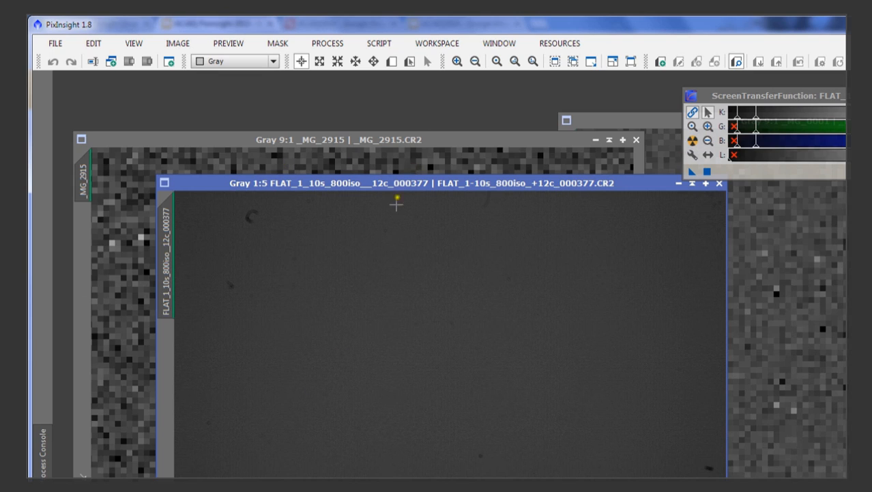
- Move the flat frame aside and examine its dust marks and pixel pattern at different magnifications
left_click_drag(406, 184, 603, 183)
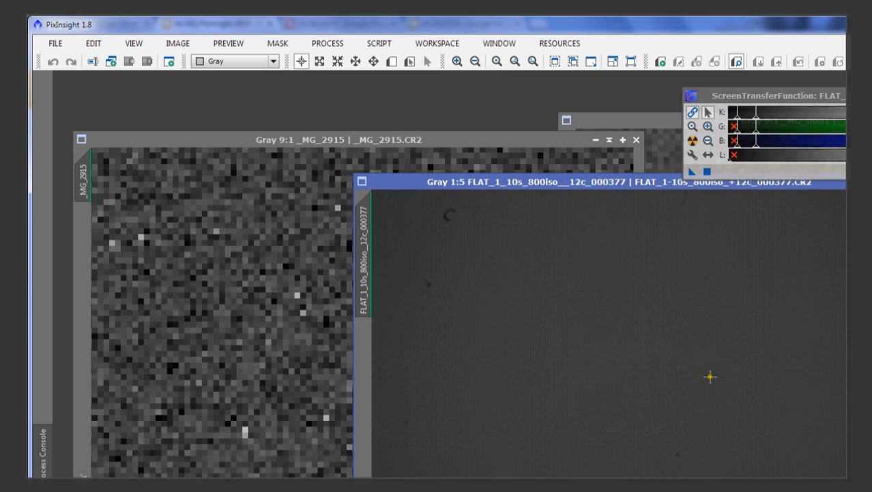
scroll(710, 376, "up", 3)
scroll(673, 382, "up", 2)
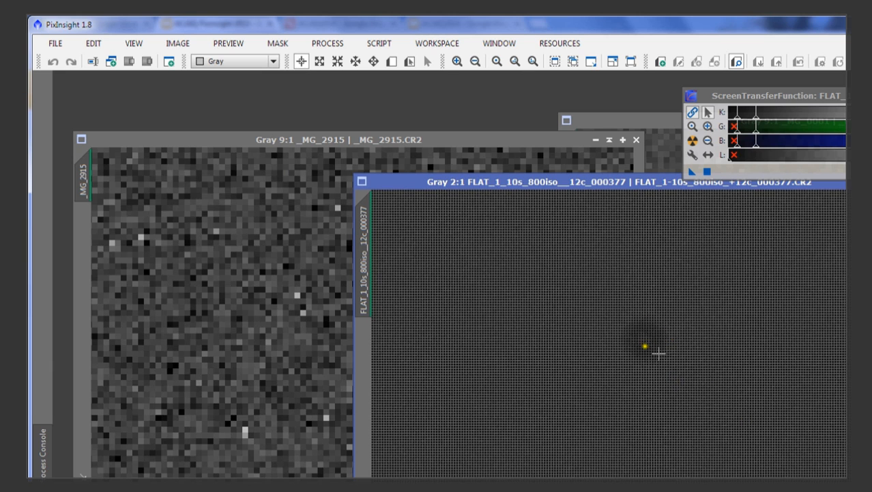
scroll(695, 382, "down", 2)
scroll(695, 383, "down", 2)
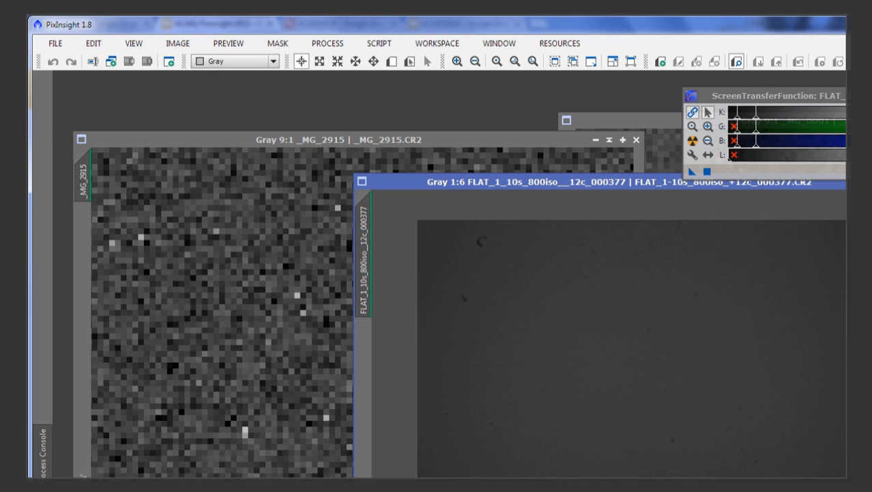
- Load the FLAT_1_10s_800iso__12c_000377 view into HistogramTransformation to inspect the flat's histogram
mouse_move(42, 488)
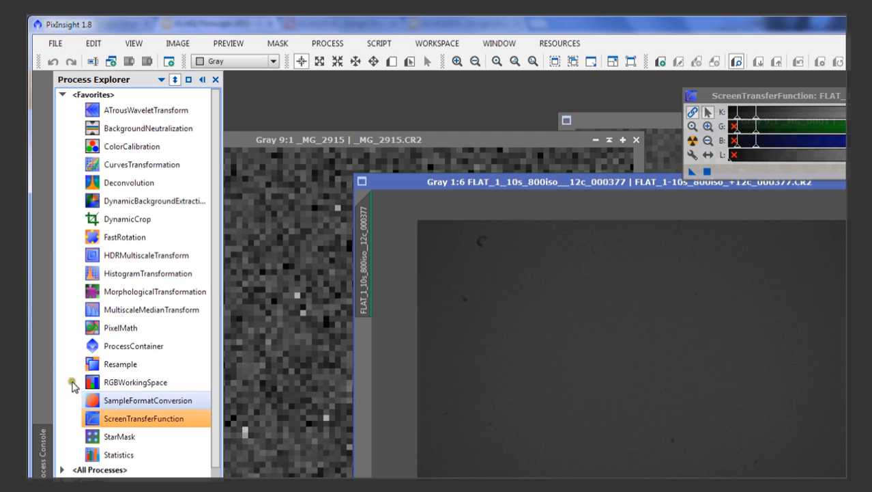
double_click(148, 273)
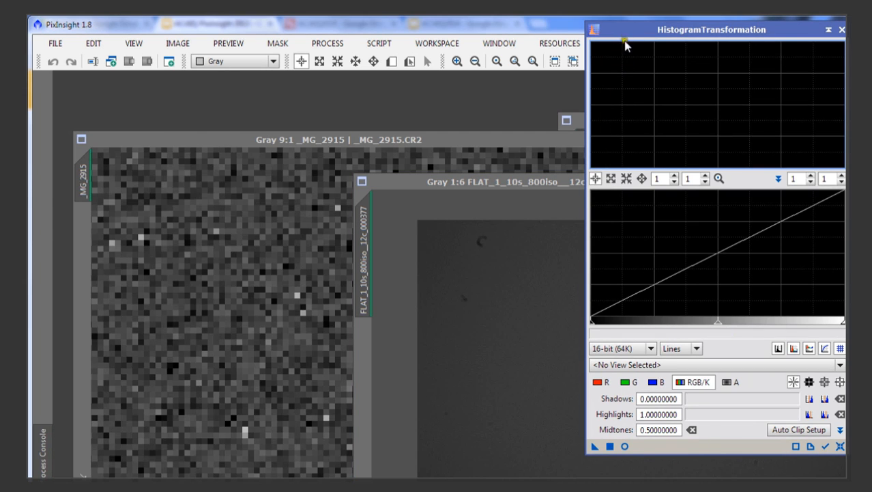
left_click_drag(622, 31, 708, 73)
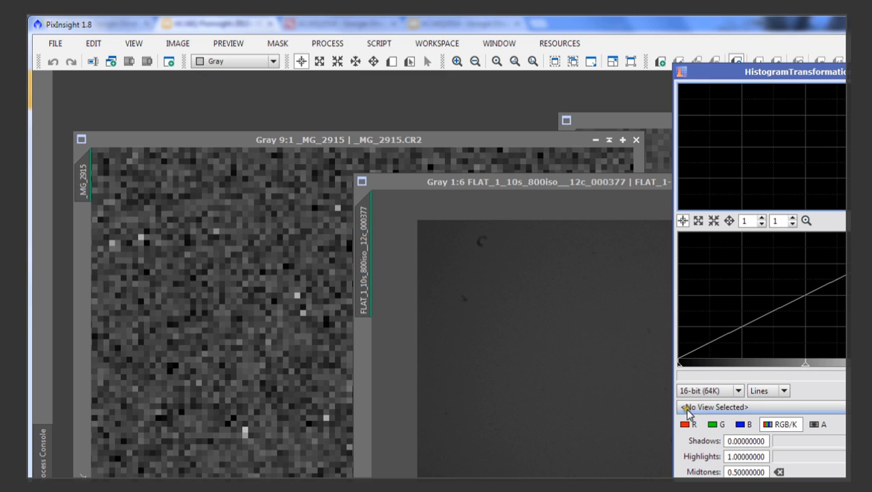
left_click(743, 409)
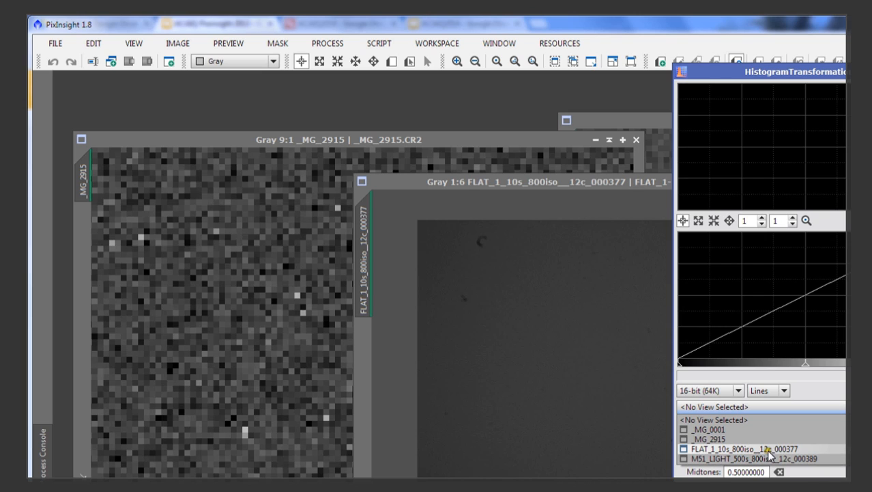
left_click(798, 449)
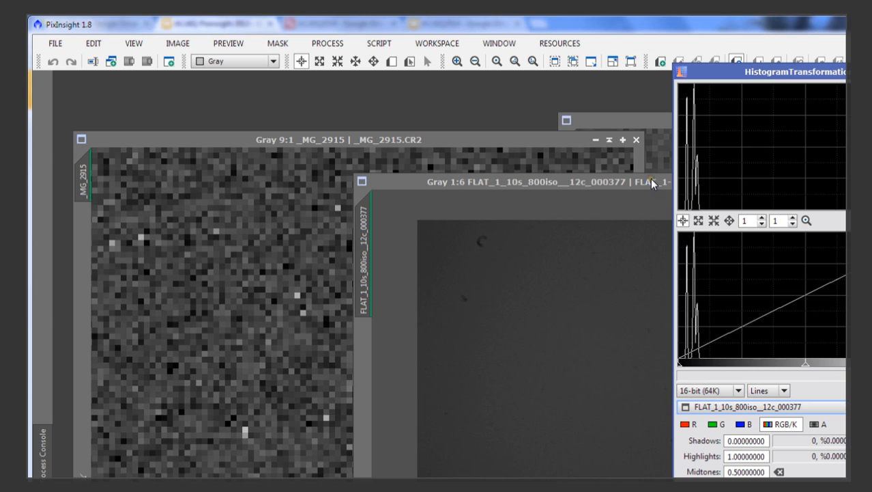
- Place the flat frame clear of the histogram and examine its individual pixels against the histogram peaks
left_click_drag(651, 181, 477, 150)
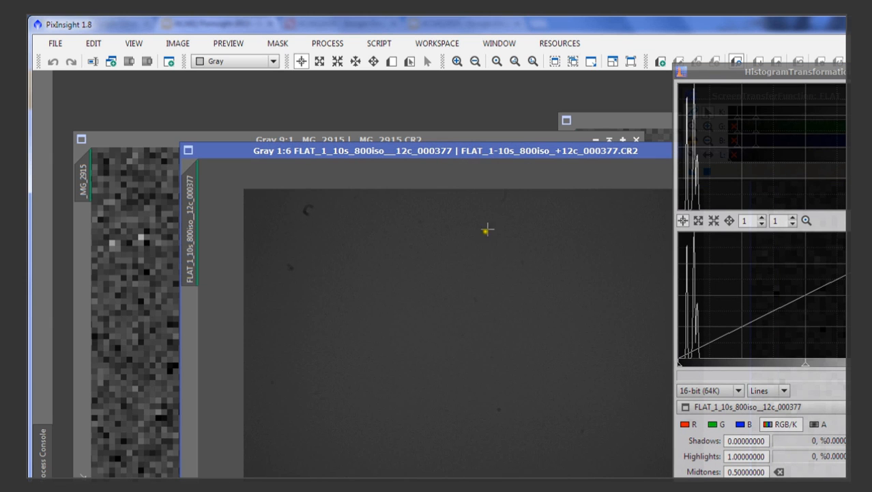
scroll(465, 281, "up", 20)
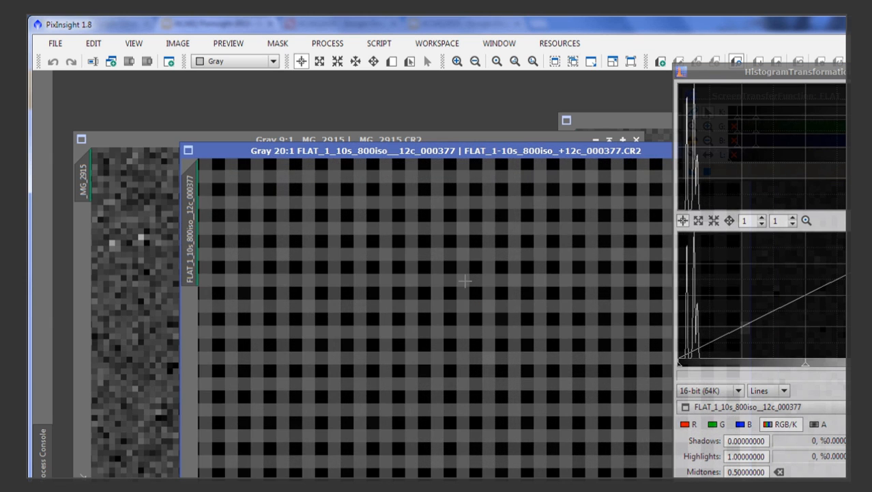
scroll(437, 295, "down", 14)
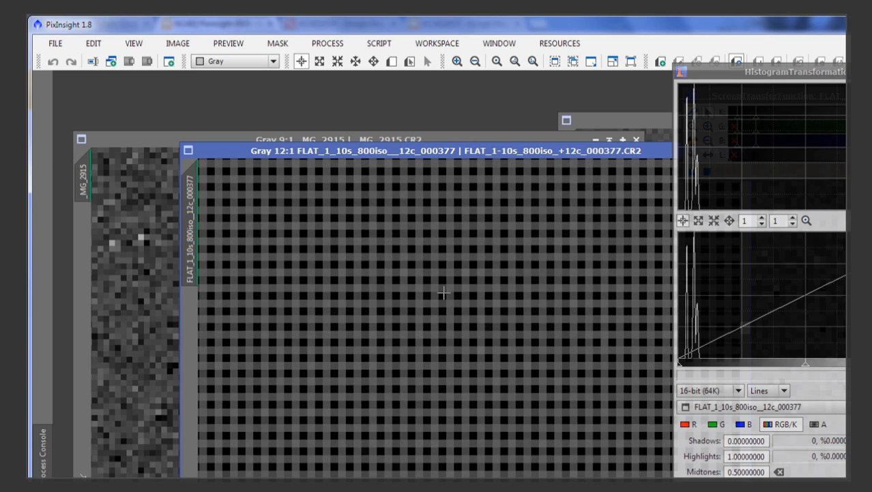
scroll(444, 293, "down", 13)
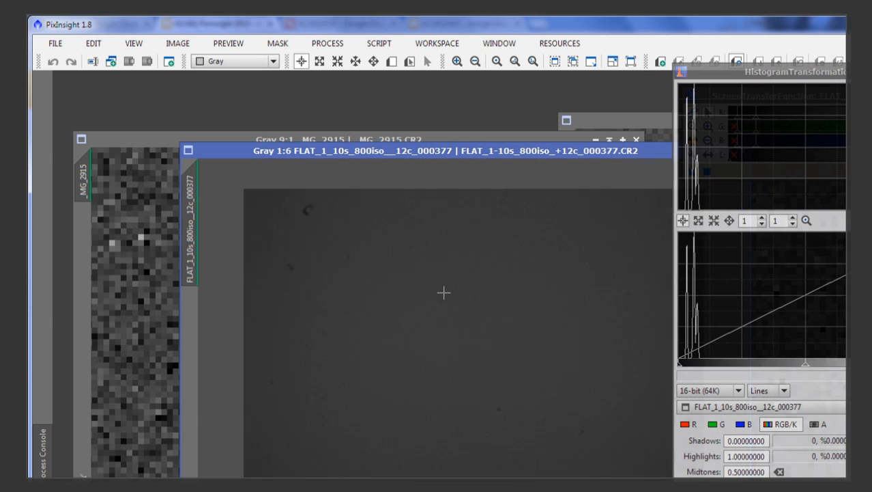
scroll(444, 293, "up", 1)
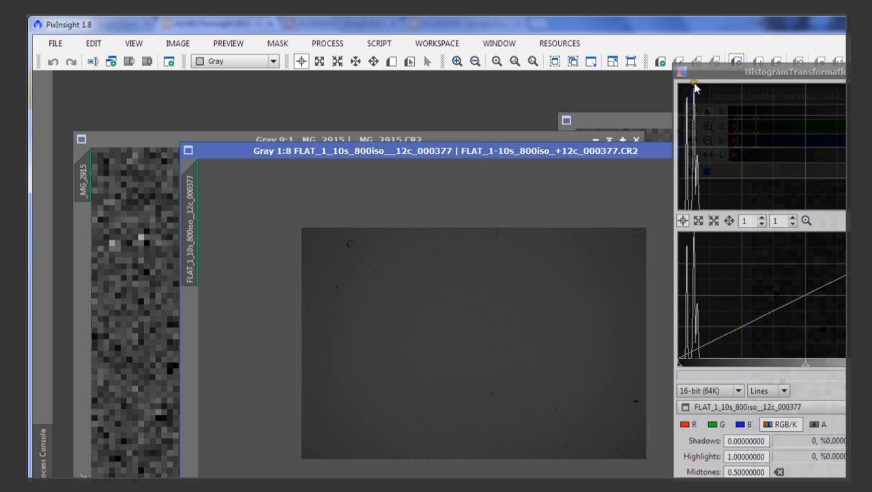
- Move the HistogramTransformation and ScreenTransferFunction windows out of the way and close the flat frame
left_click_drag(684, 76, 806, 123)
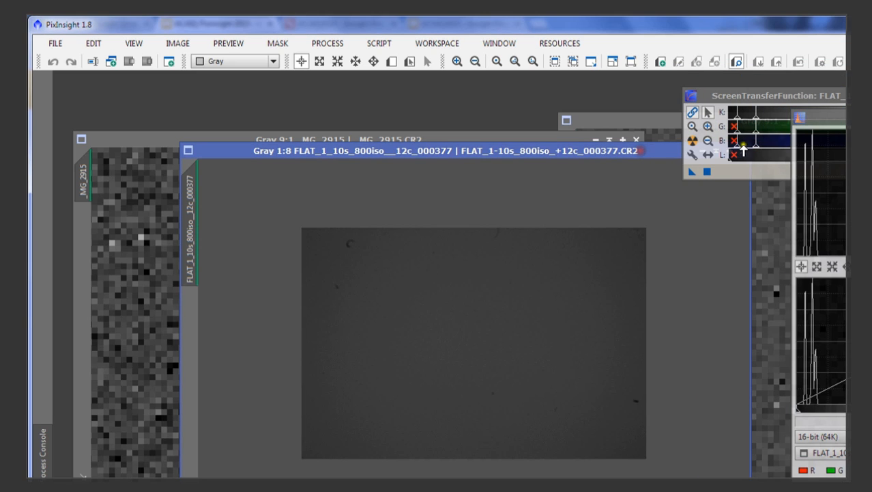
left_click(718, 98)
left_click_drag(719, 98, 818, 96)
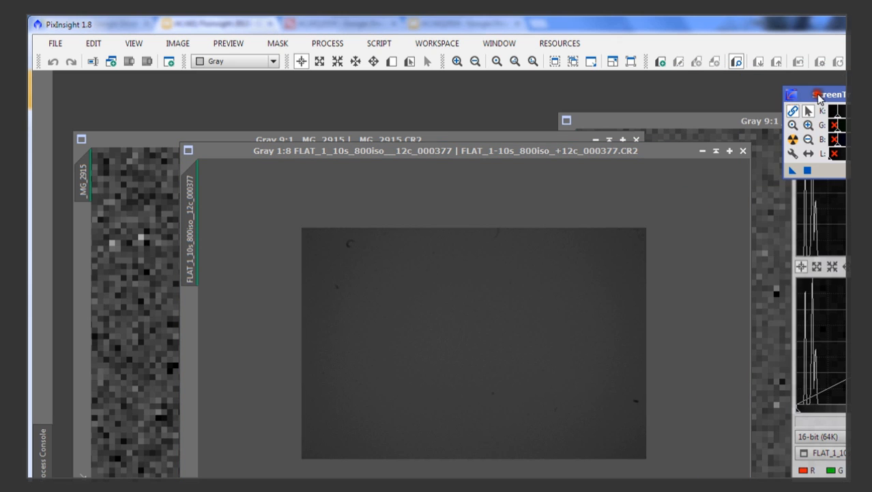
left_click(744, 151)
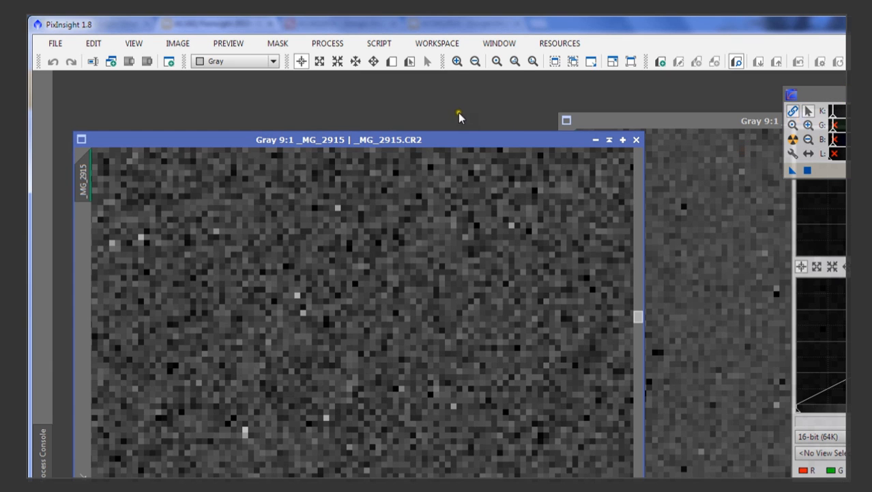
- Open the Blink process from the ImageInspection category
left_click(327, 43)
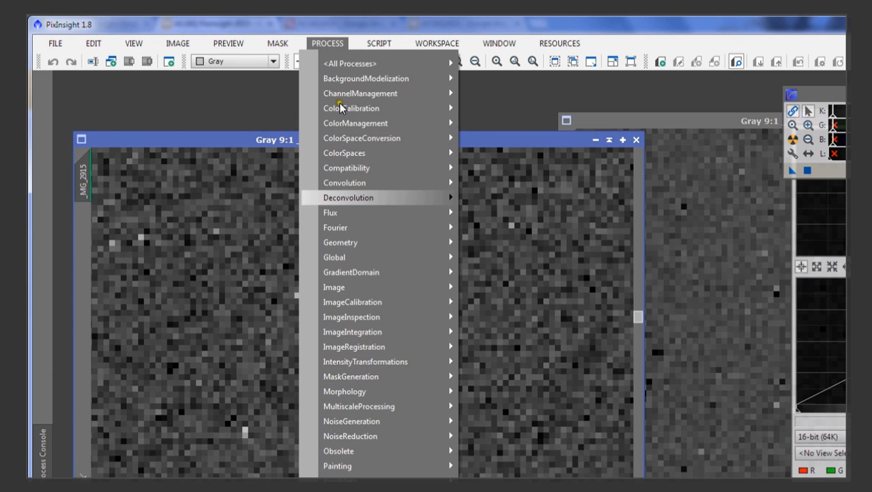
mouse_move(356, 322)
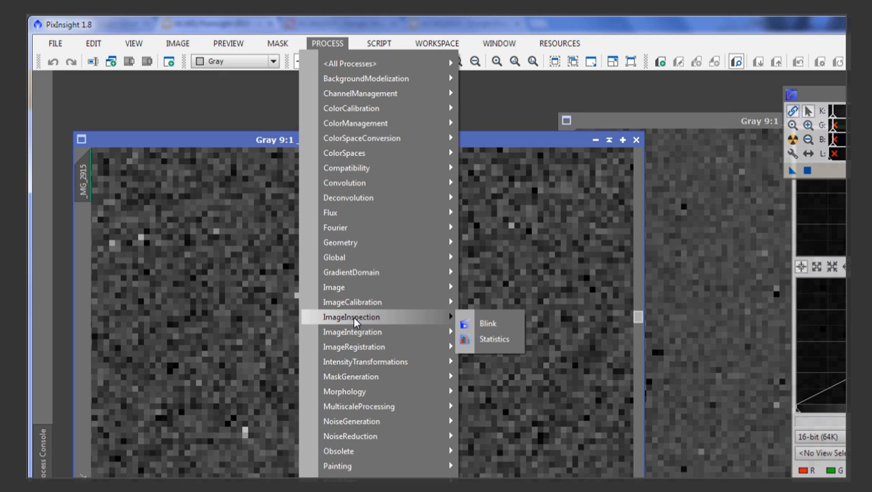
left_click(486, 322)
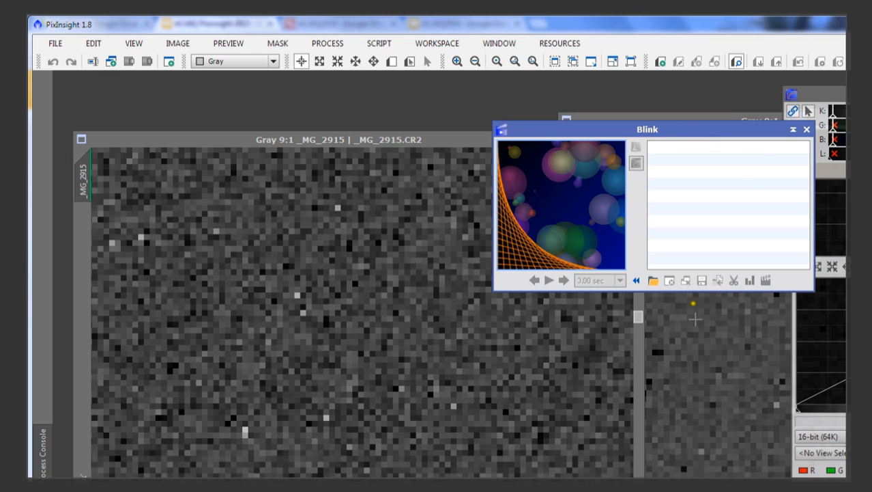
- Add all the FLAT CR2 frames from the 1-Exemple_M51_DSLR Flats folder to Blink
left_click(654, 282)
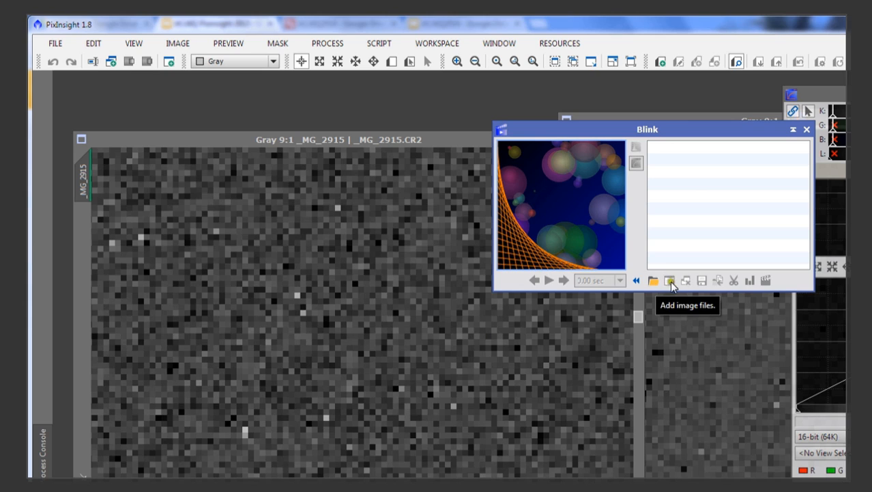
left_click(653, 282)
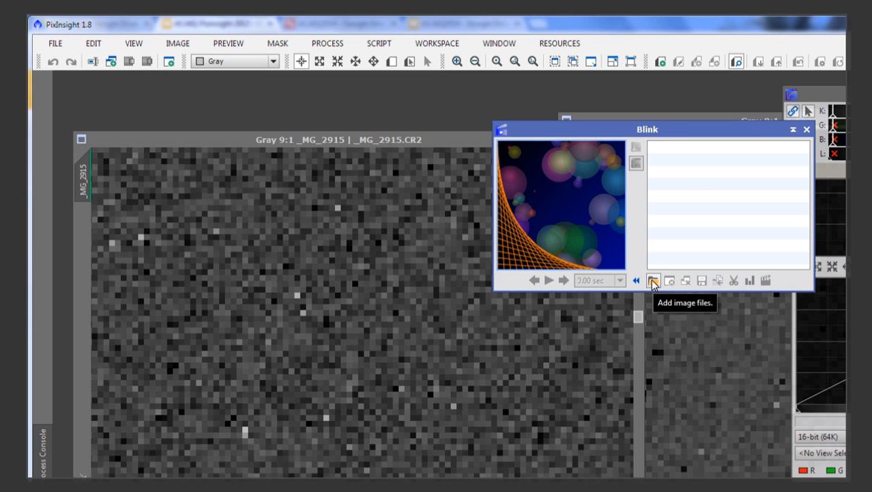
left_click(653, 282)
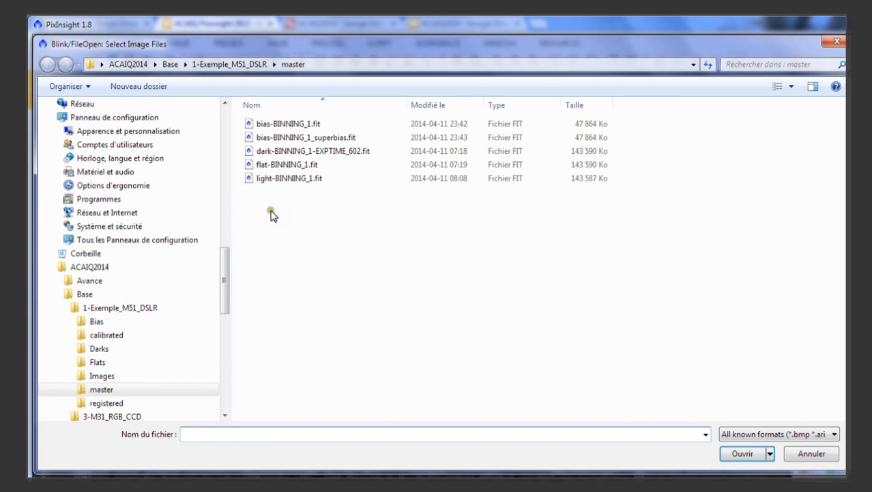
left_click(228, 64)
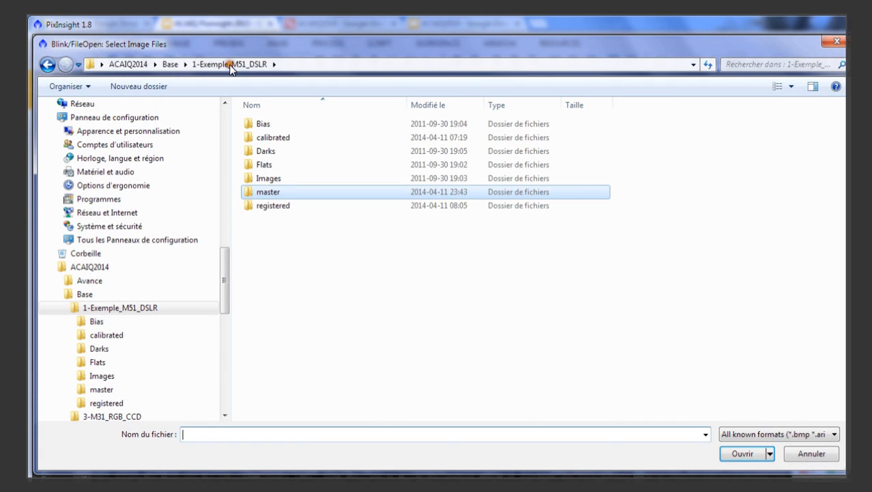
double_click(279, 168)
left_click(299, 123)
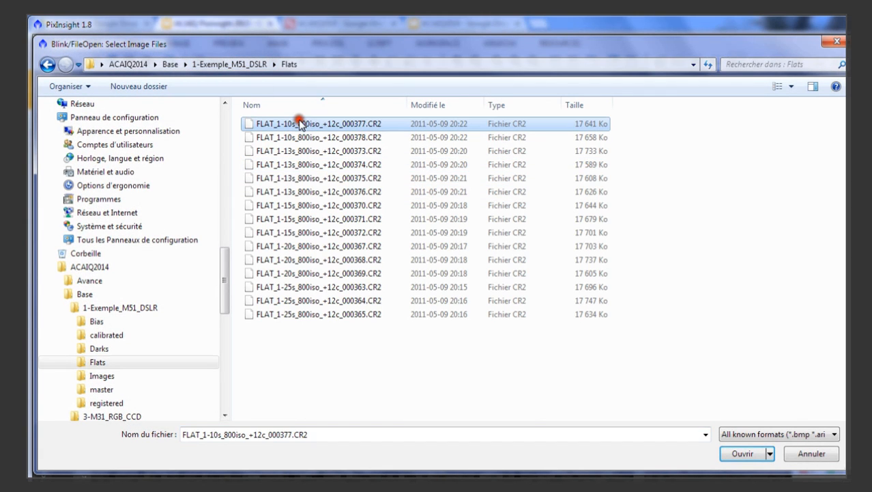
left_click(337, 315, "shift")
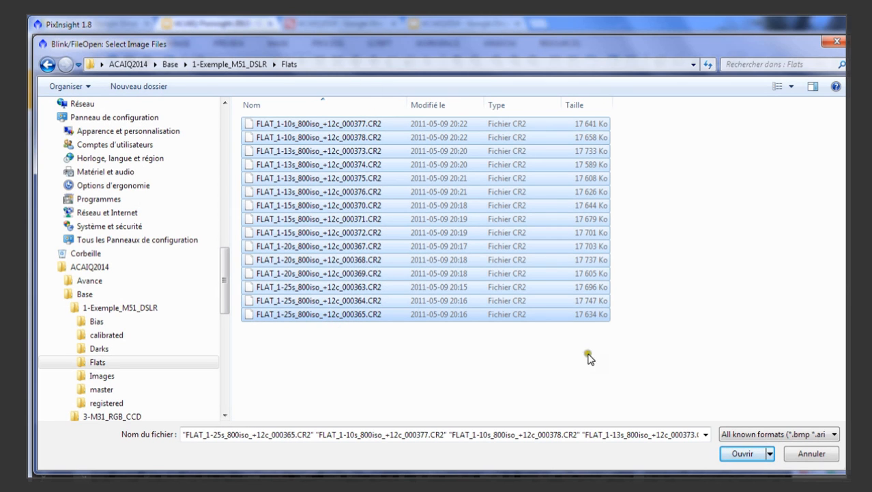
left_click(751, 452)
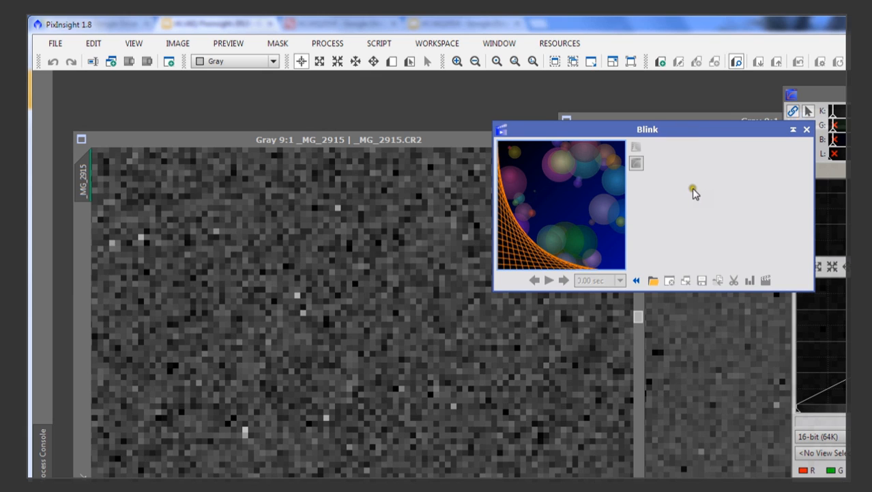
- Arrange the Blink and BlinkScreen windows for viewing and play the flats animation with a 0.10 sec frame delay
left_click_drag(682, 130, 678, 131)
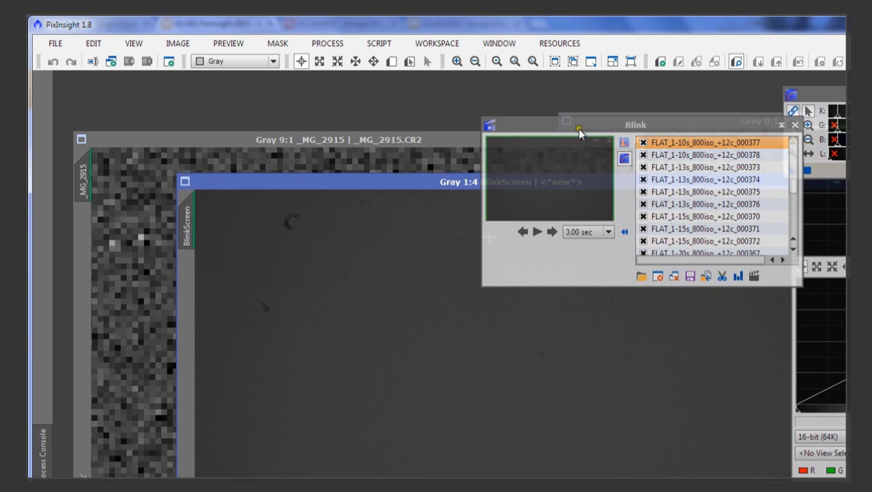
left_click_drag(565, 123, 687, 110)
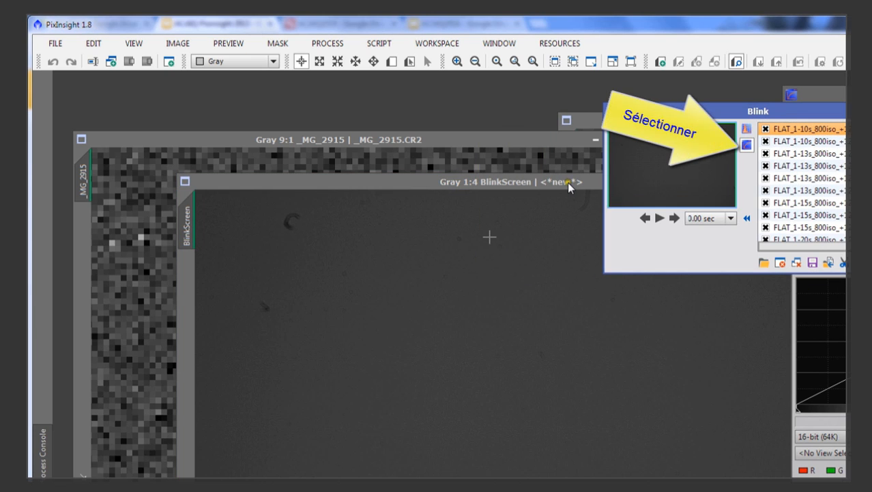
left_click_drag(567, 182, 481, 113)
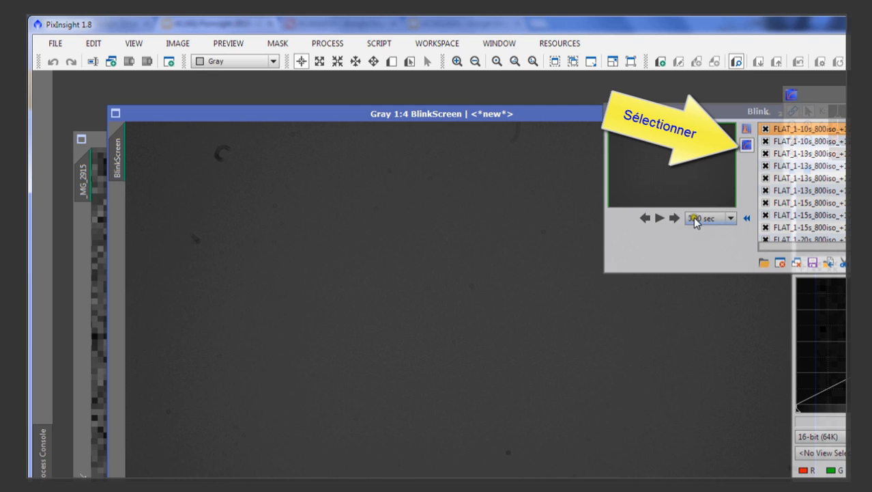
left_click(730, 217)
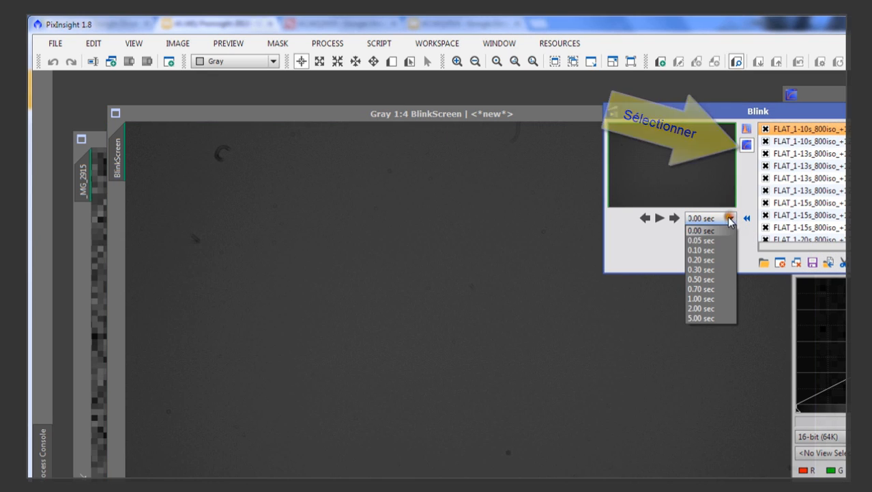
left_click(722, 251)
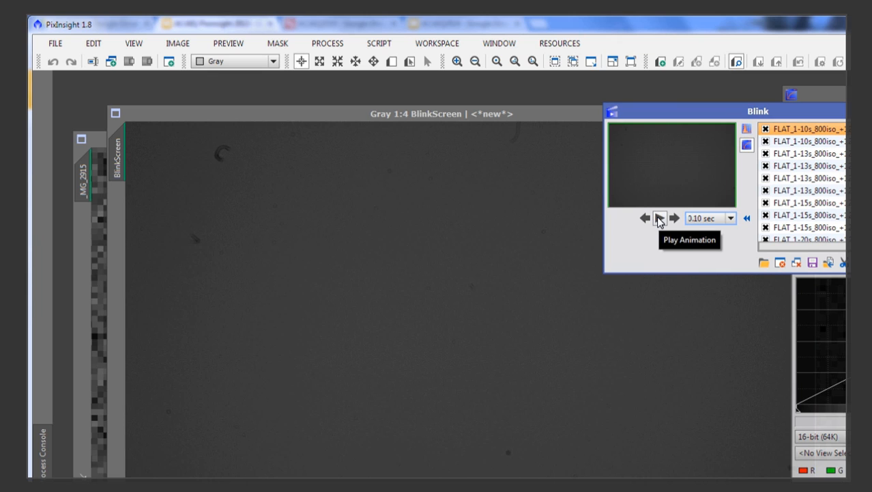
left_click(660, 218)
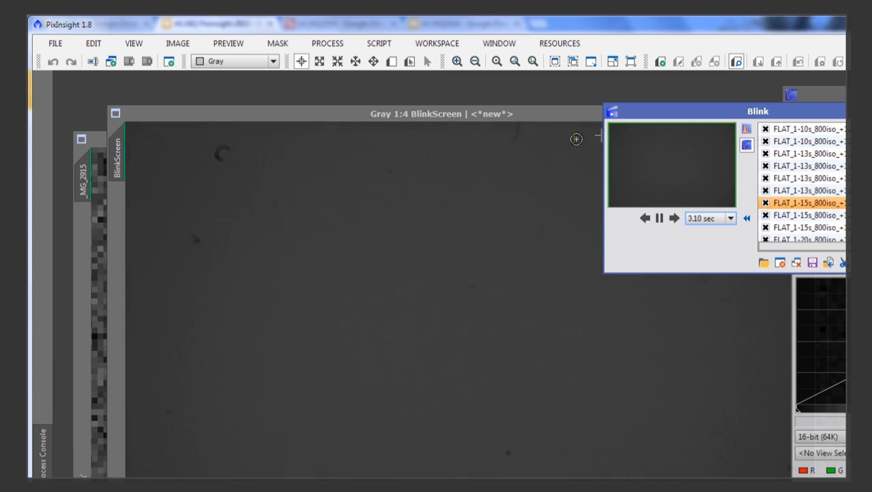
- Examine the flats animation with the Blink window out of the way, and close the BlinkScreen image after stopping playback
left_click_drag(666, 115, 853, 114)
left_click_drag(720, 114, 661, 89)
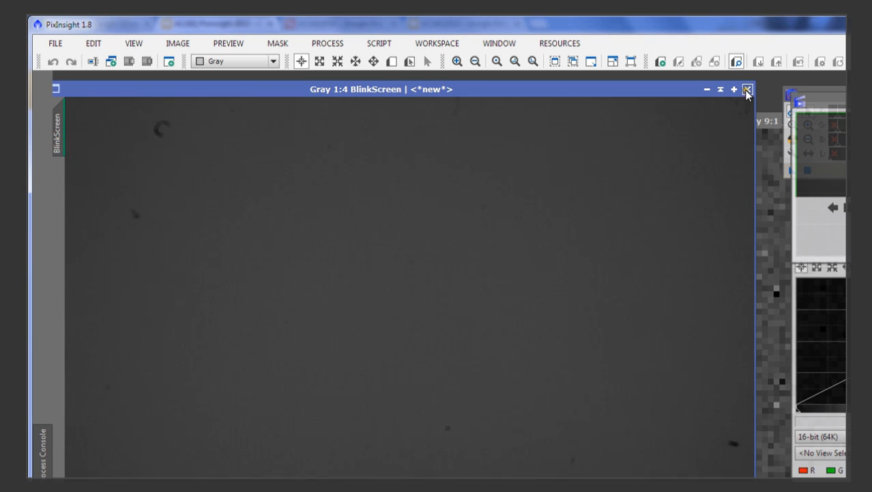
left_click_drag(798, 99, 697, 99)
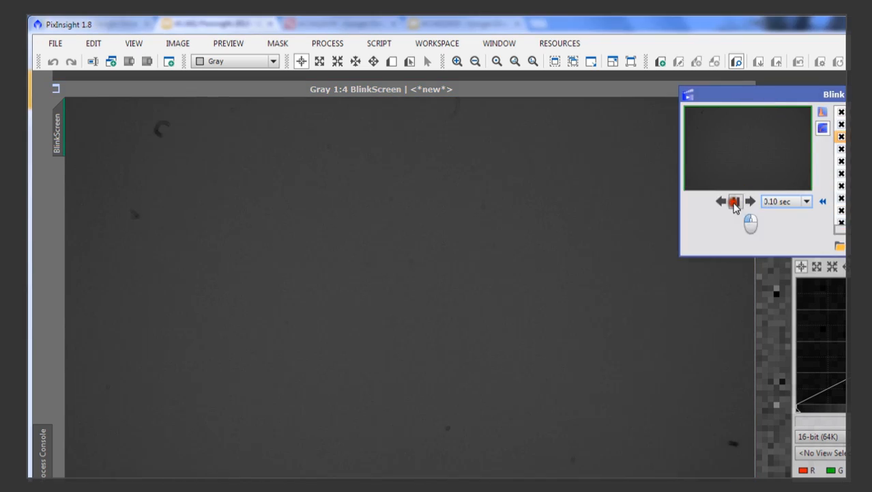
left_click(546, 93)
left_click_drag(707, 90, 786, 110)
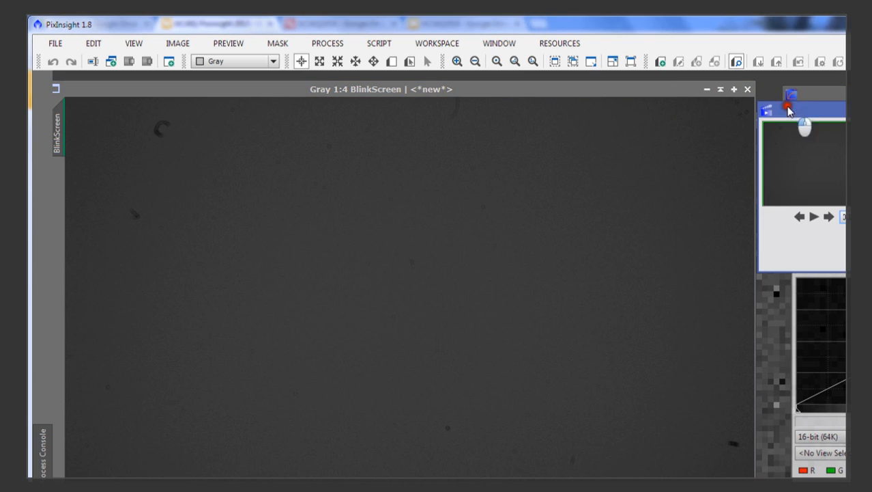
left_click(749, 89)
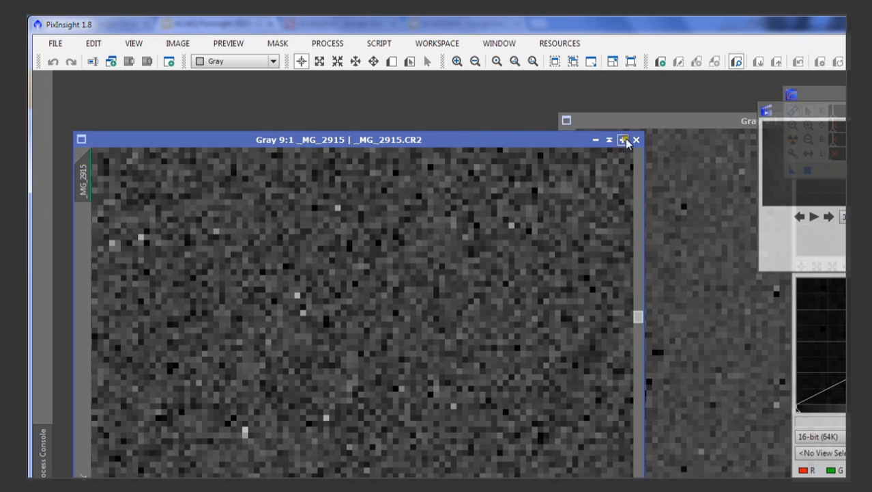
- Bring the Blink window back into full view and remove all the flat frames from its list
left_click_drag(787, 112, 668, 94)
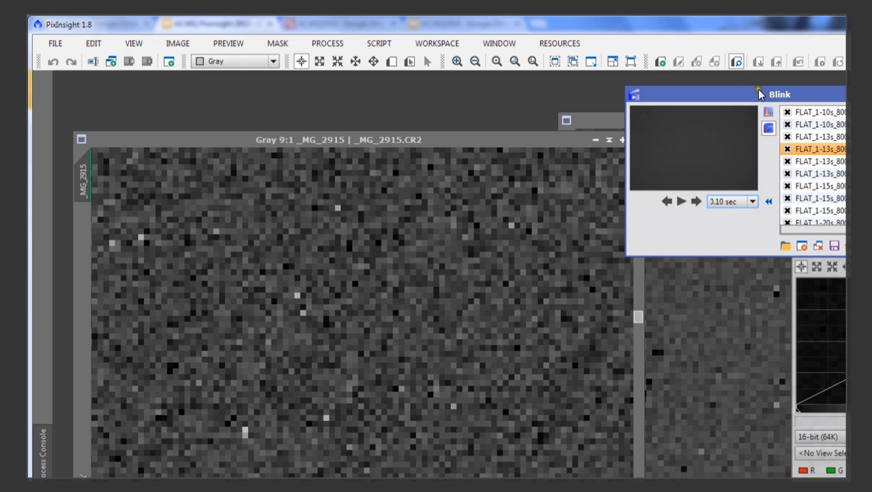
left_click_drag(775, 92, 495, 92)
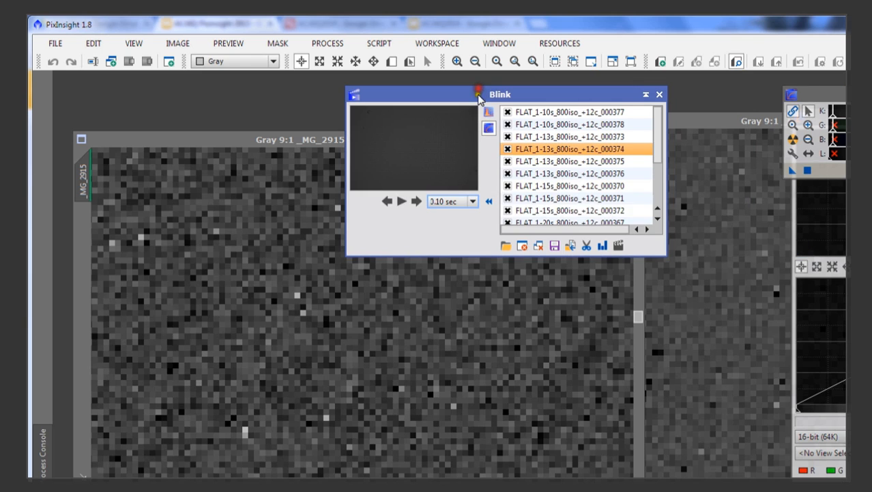
left_click(539, 247)
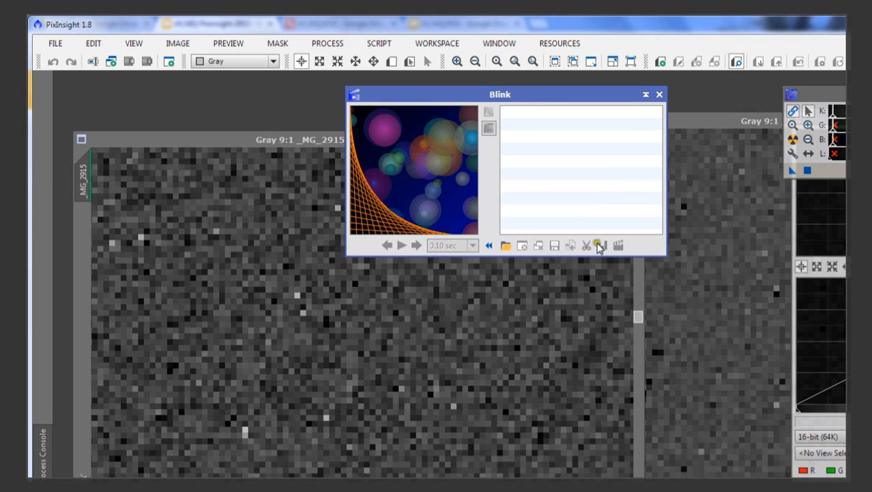
- Add the M51_LIGHT_500s_800iso_+12c frames 000389 through 000393 from the Images/M51 folder to Blink
left_click(505, 246)
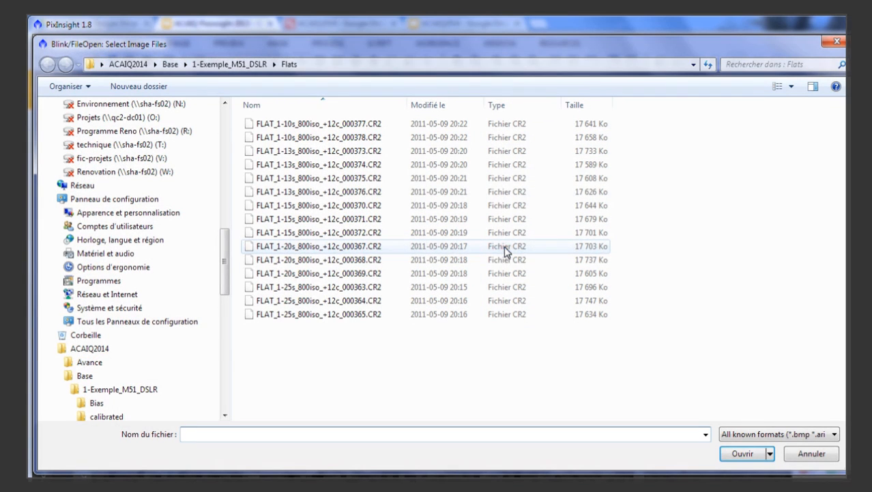
left_click(232, 66)
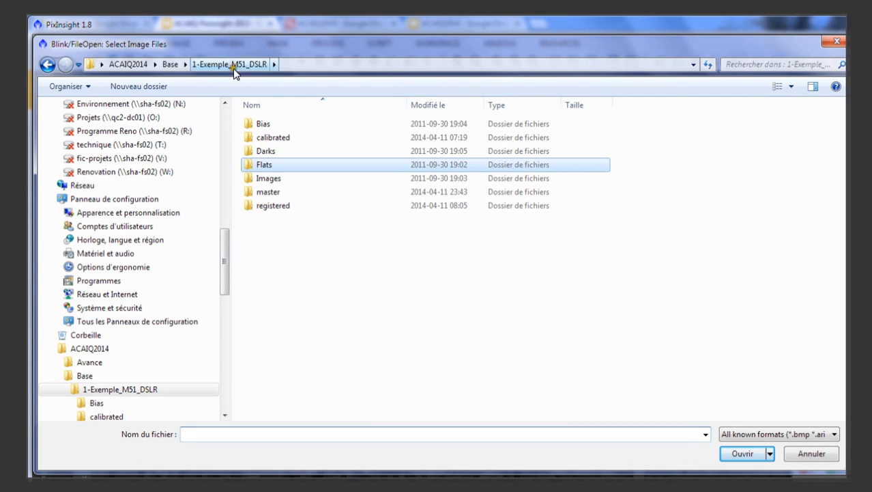
double_click(273, 179)
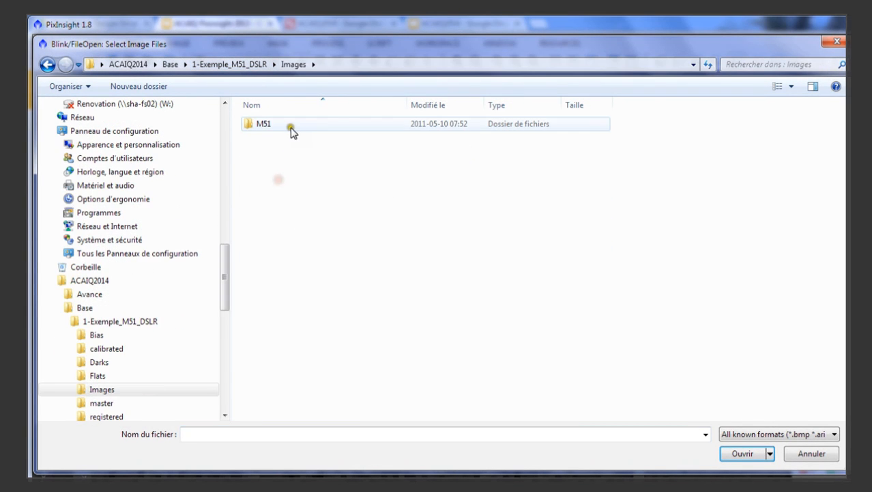
double_click(291, 130)
left_click(312, 125)
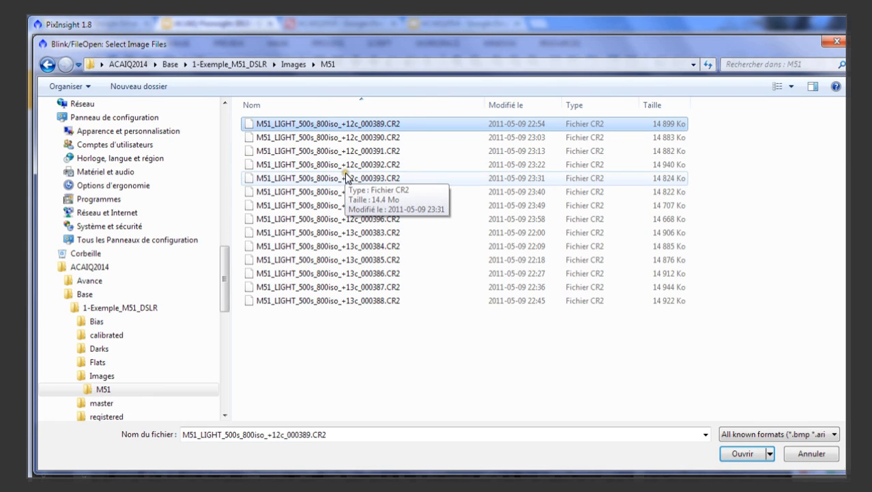
left_click(399, 137, "ctrl")
left_click(405, 151, "ctrl")
left_click(408, 165, "ctrl")
left_click(413, 178, "ctrl")
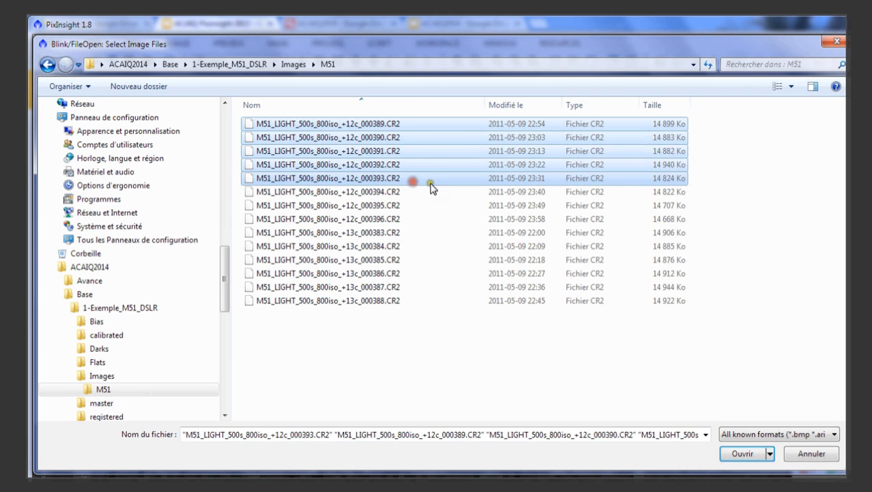
left_click(744, 452)
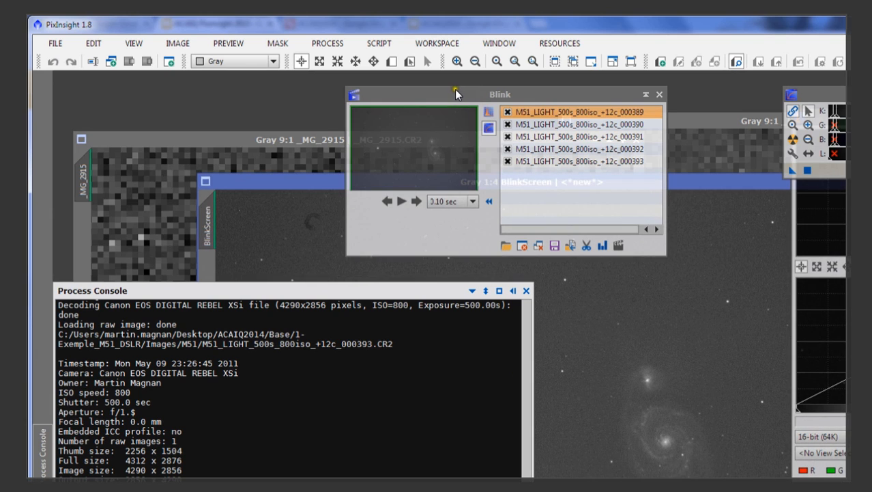
- Frame the M51 galaxy at 1:1 in the BlinkScreen image and play the light frames animation
left_click_drag(455, 88, 782, 91)
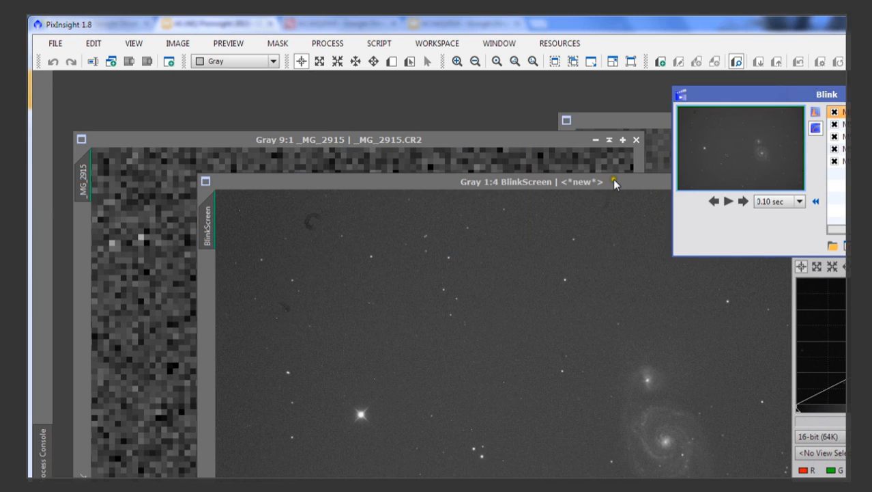
left_click_drag(615, 182, 481, 91)
double_click(481, 92)
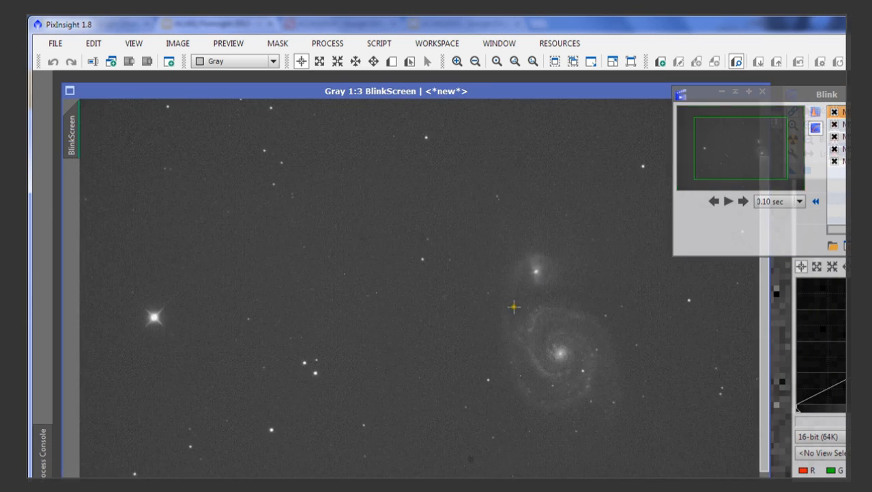
scroll(514, 307, "up", 2)
left_click_drag(598, 339, 317, 255)
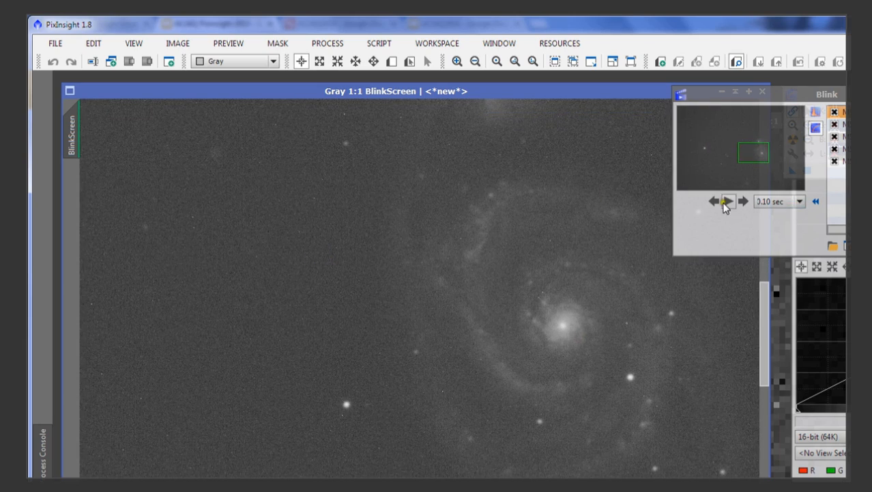
left_click(726, 205)
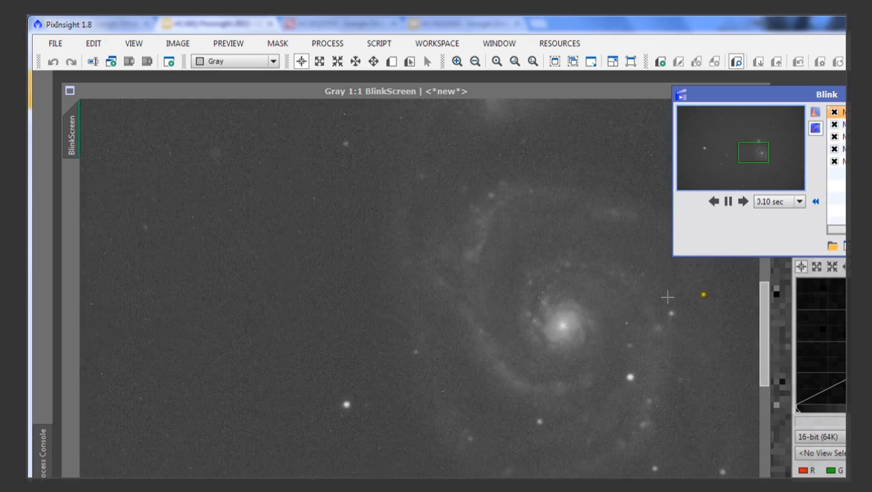
- Examine the shift between light frames over the whole BlinkScreen field at 1:4, then stop the animation
scroll(584, 312, "up", 3)
scroll(584, 312, "down", 7)
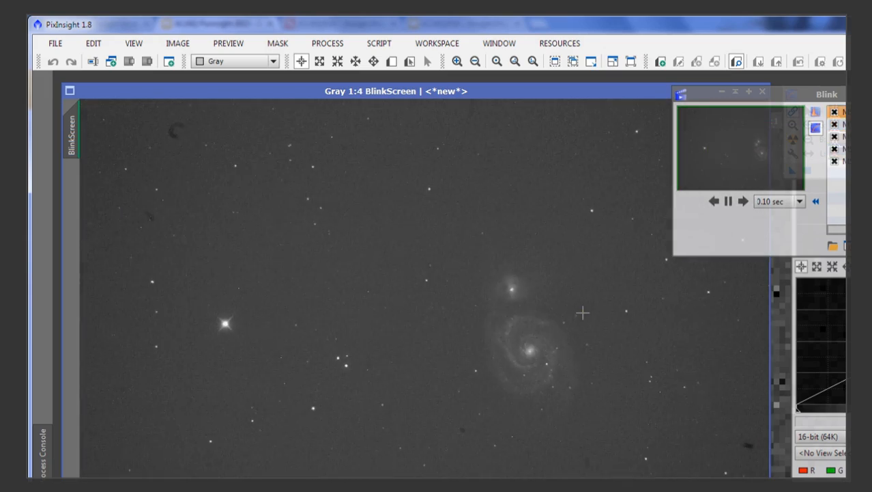
scroll(583, 312, "up", 1)
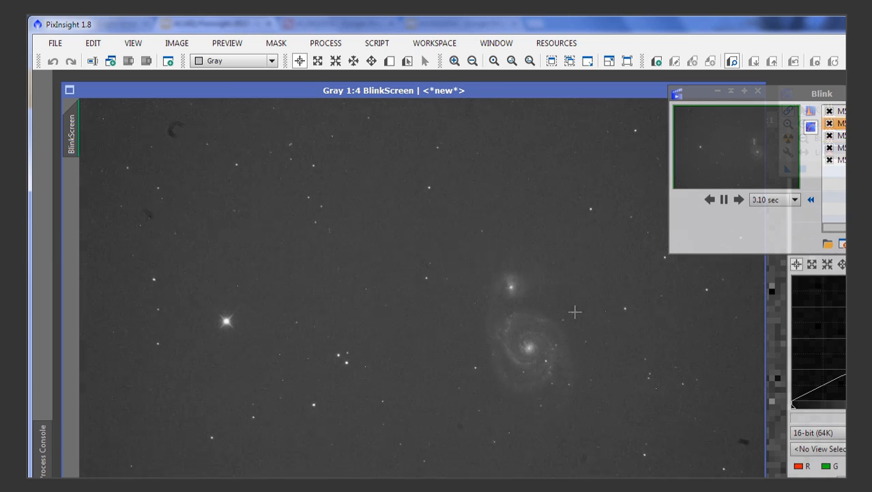
left_click(724, 200)
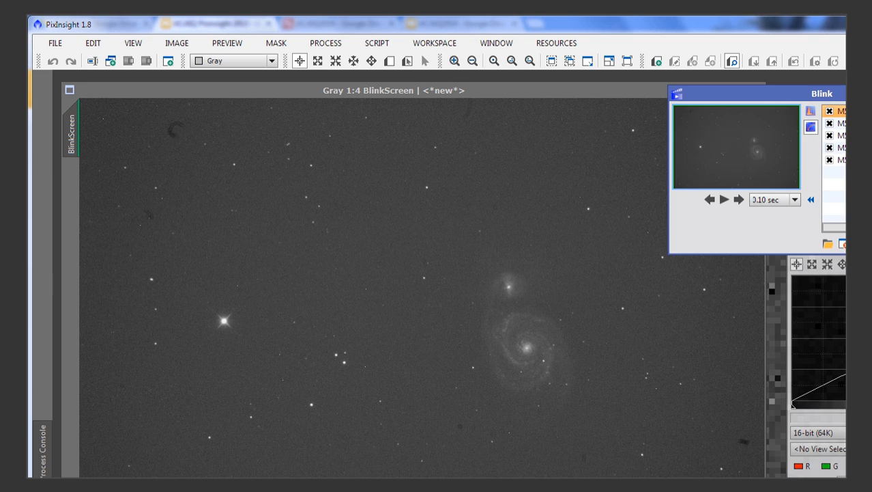
- Clear the Blink and HistogramTransformation windows out of the workspace
left_click_drag(819, 93, 700, 101)
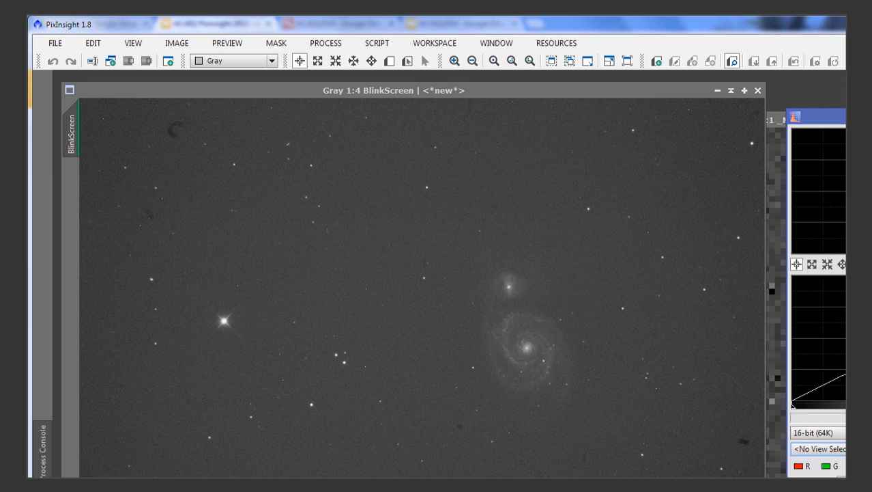
left_click_drag(819, 116, 759, 93)
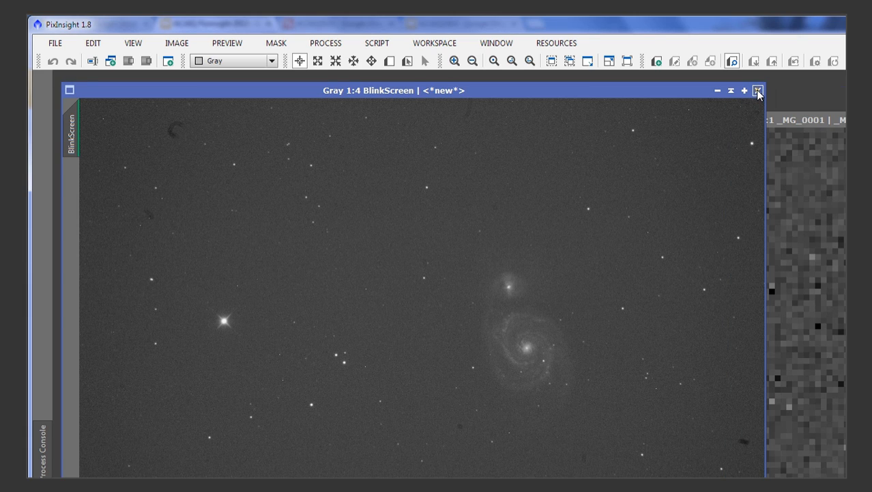
- Close the BlinkScreen, _MG_2915 and M51_LIGHT 000389 images along with every other image left in the workspace
left_click(758, 91)
left_click_drag(839, 116, 707, 116)
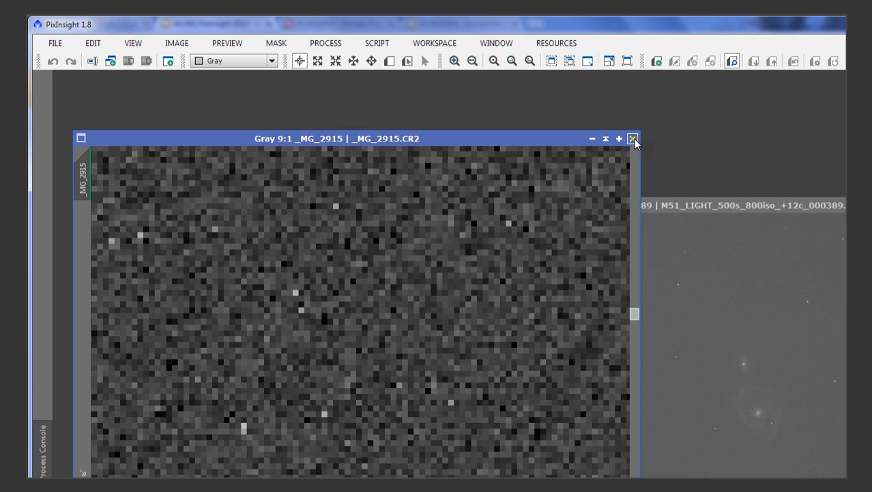
left_click(634, 138)
left_click_drag(707, 205, 611, 178)
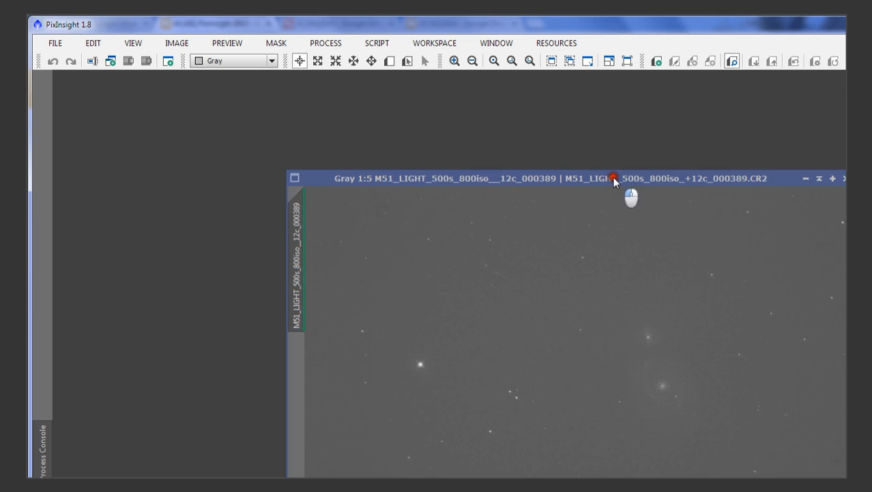
left_click(844, 179)
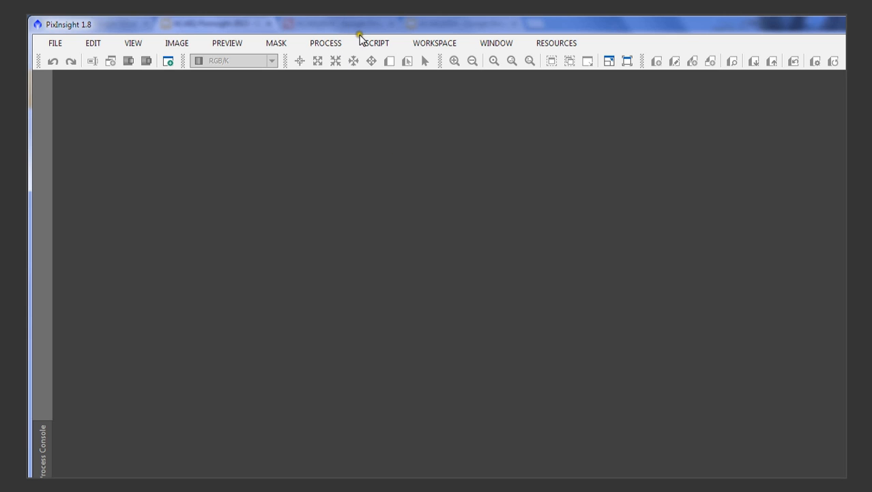
- Launch the BatchPreprocessing script and enlarge its window to give the frame lists more room
left_click(334, 43)
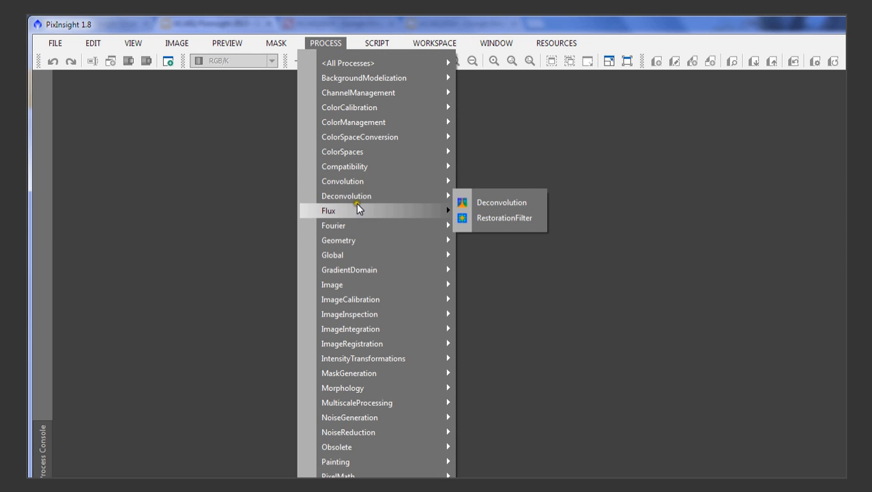
mouse_move(378, 48)
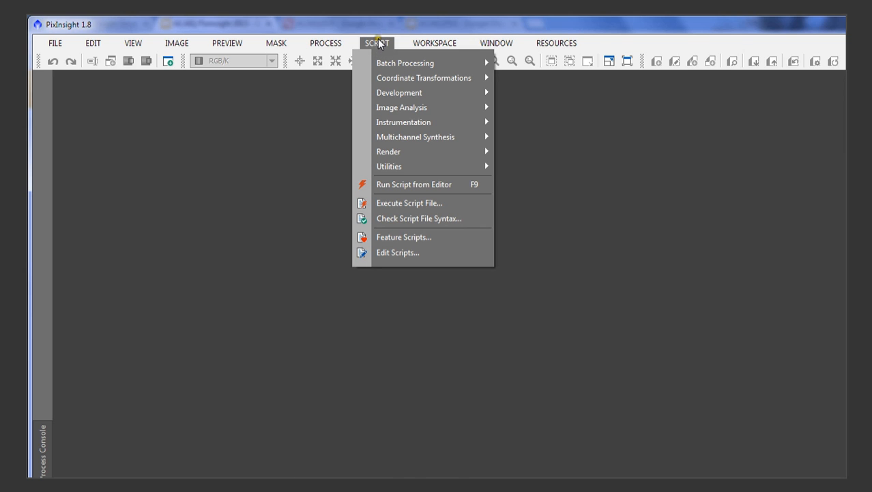
mouse_move(392, 65)
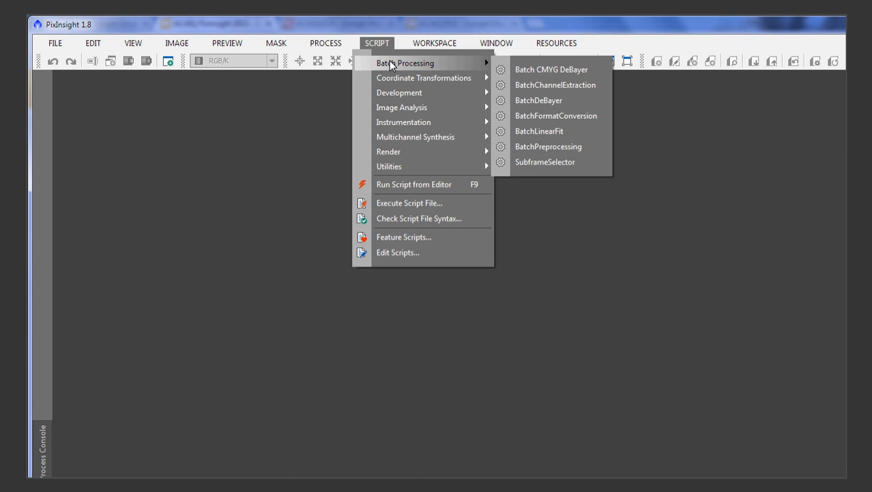
mouse_move(440, 49)
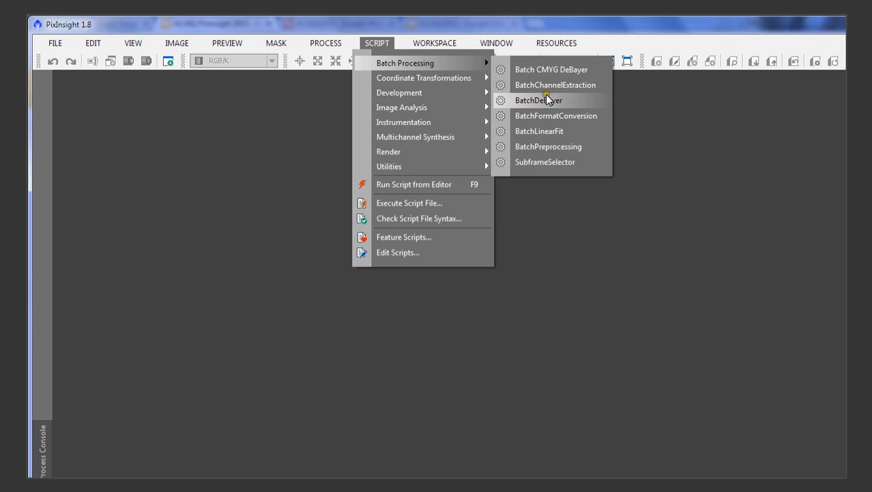
left_click(555, 147)
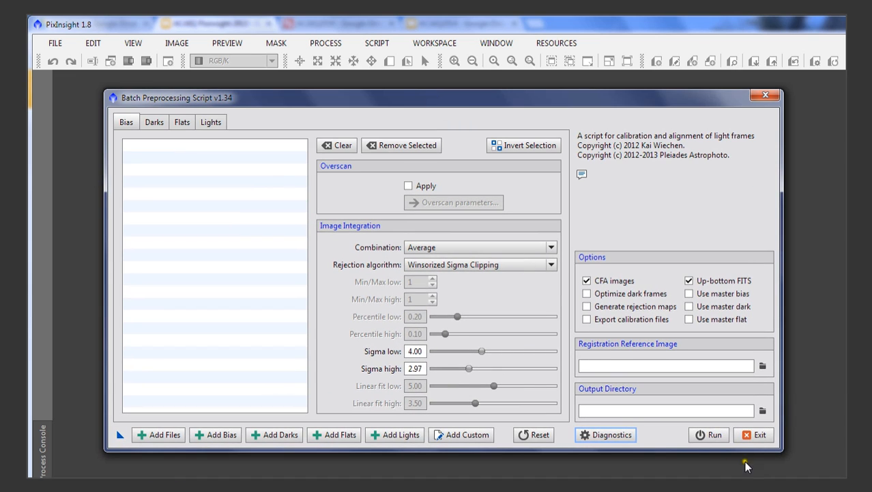
left_click_drag(783, 450, 871, 491)
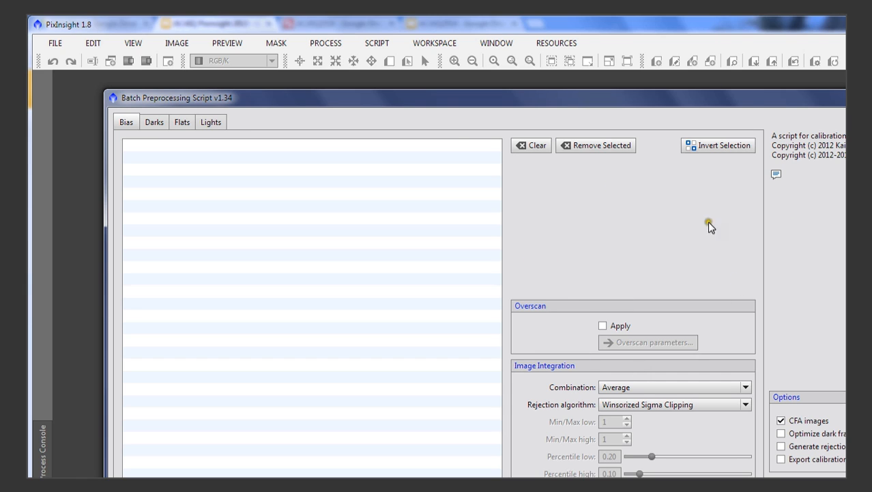
left_click_drag(210, 95, 204, 91)
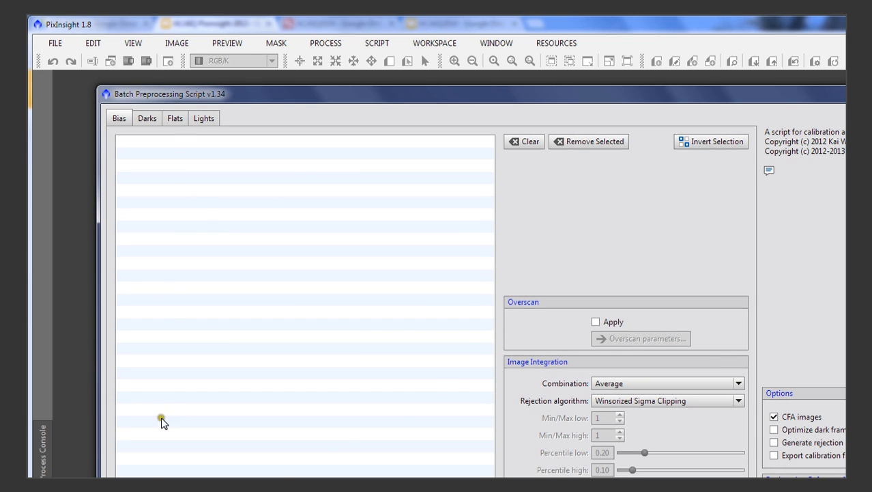
- Add bias frames _MG_0001.CR2 through _MG_0015.CR2 from the 1-Exemple_M51_DSLR/Bias folder to the Batch Preprocessing script
left_click(284, 474)
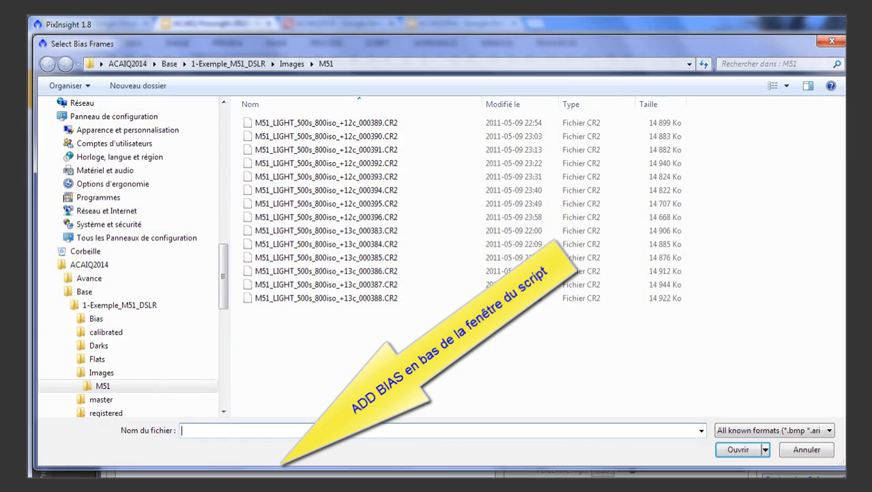
left_click(213, 61)
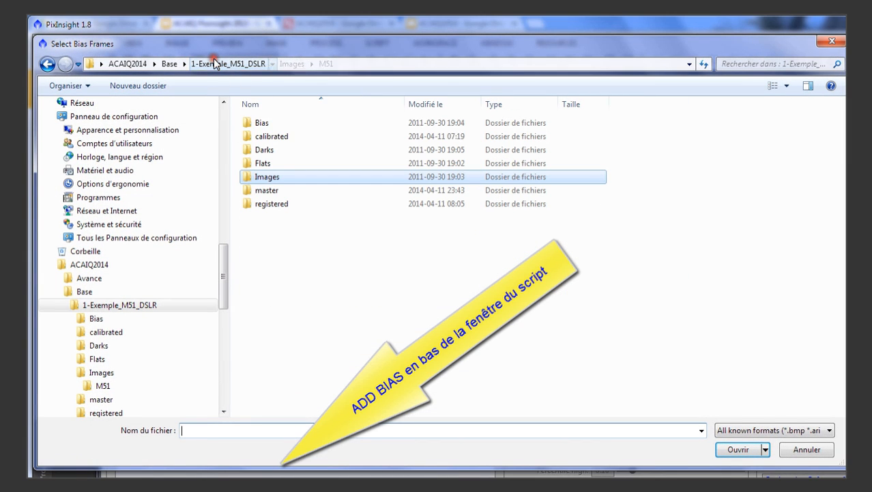
double_click(282, 125)
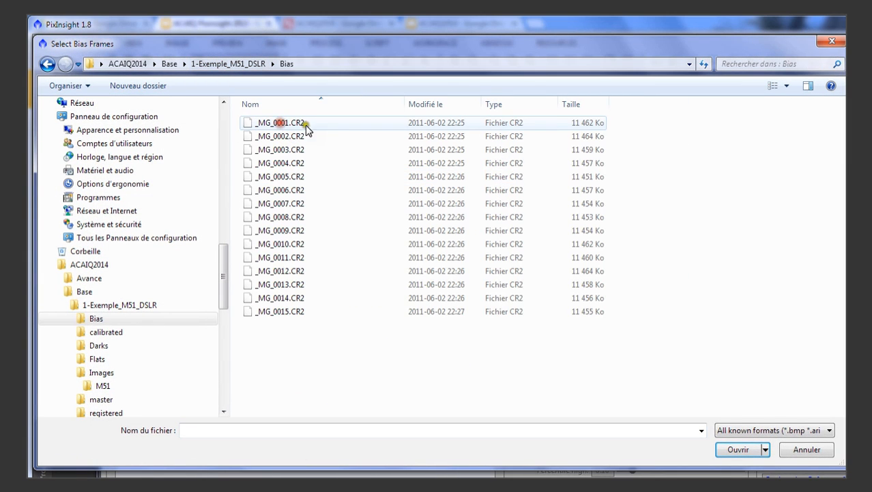
left_click(316, 124)
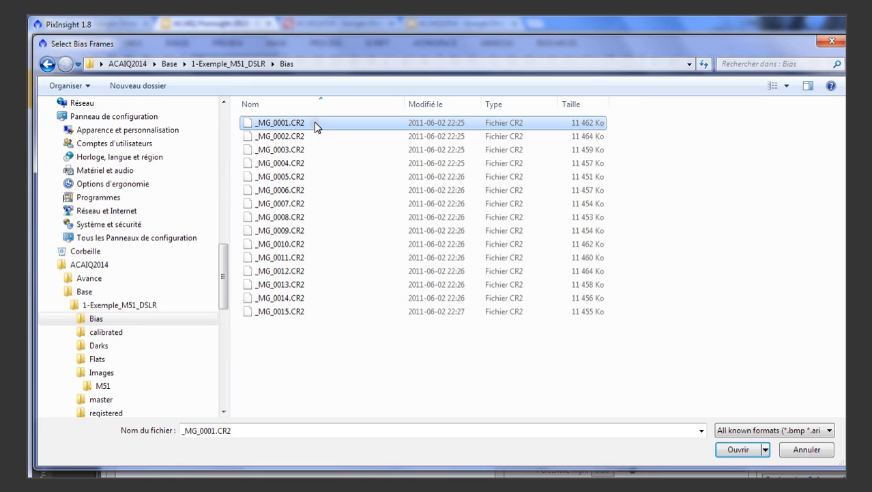
left_click(313, 311, "shift")
left_click(745, 449)
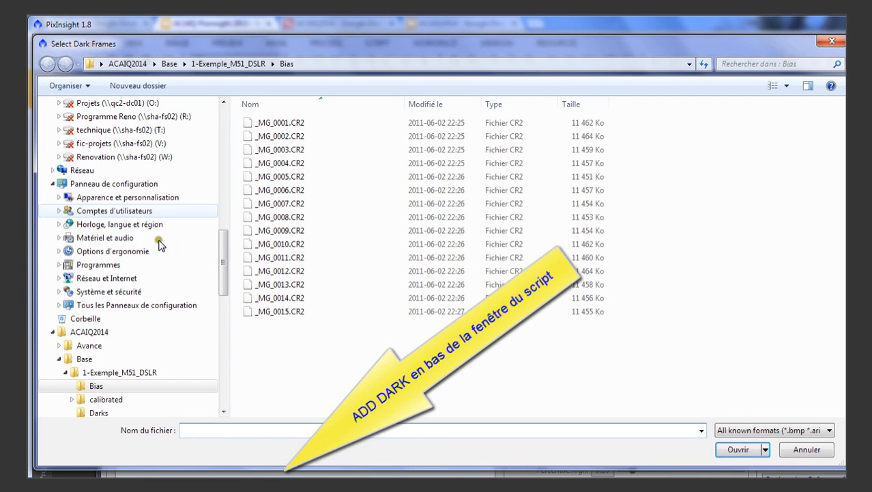
- Add dark frames _MG_2915.CR2 through _MG_2929.CR2 from the 1-Exemple_M51_DSLR/Darks folder to the script
left_click(228, 64)
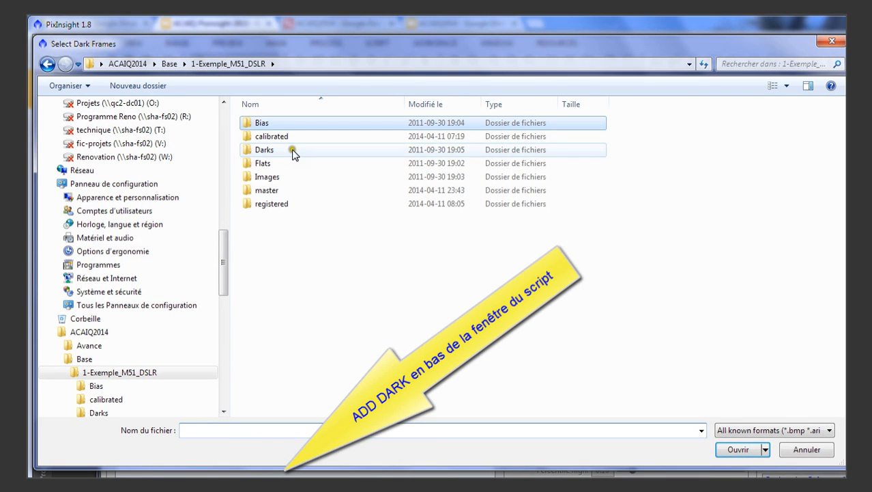
double_click(292, 149)
left_click(297, 123)
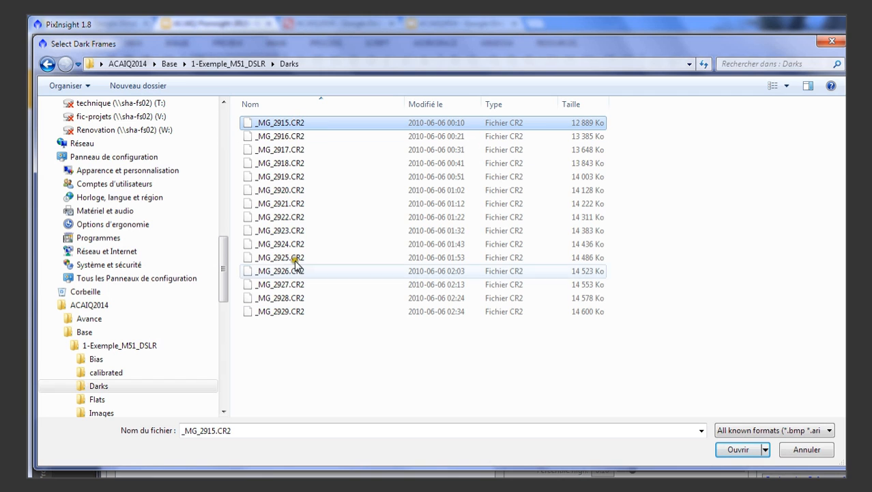
left_click(293, 310, "shift")
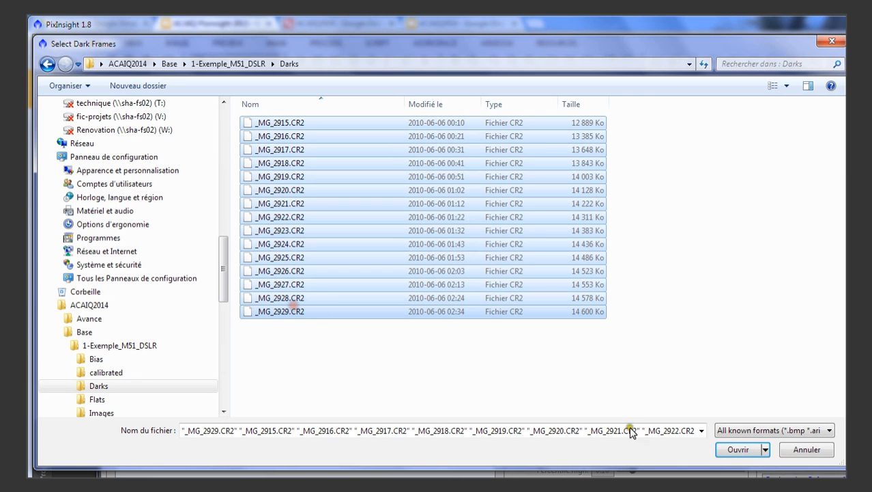
left_click(739, 449)
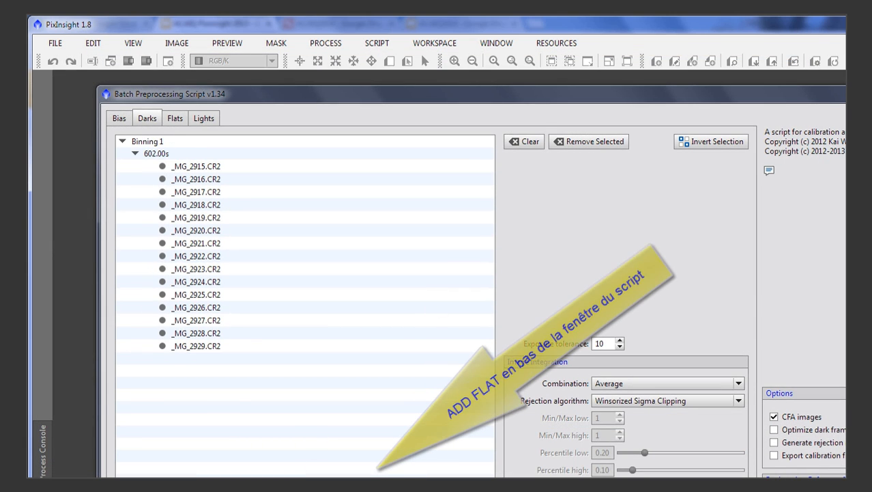
- Add all the FLAT 800iso +12c frames, 000377 through 000365 as listed, from the Flats folder as flat frames
left_click(376, 477)
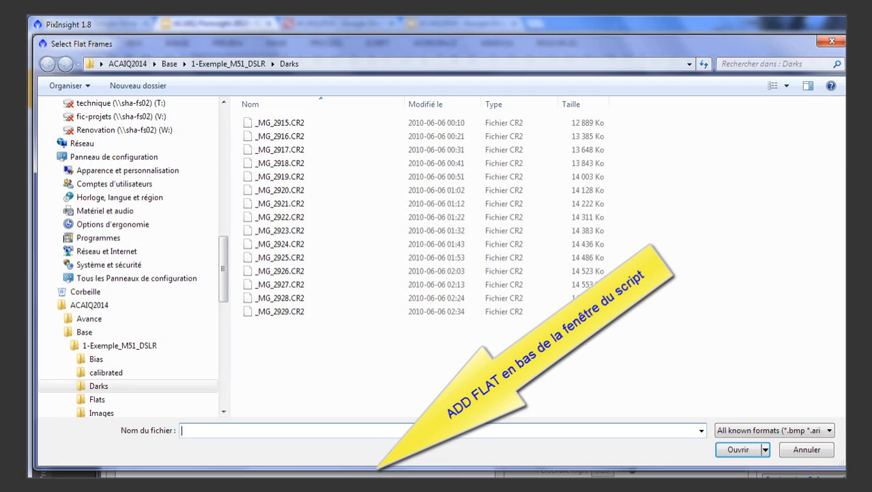
left_click(249, 66)
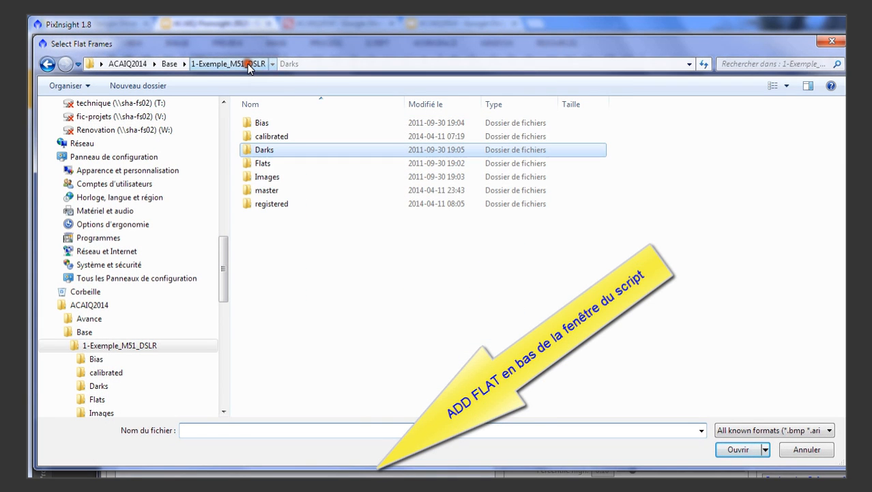
double_click(275, 164)
left_click(288, 121)
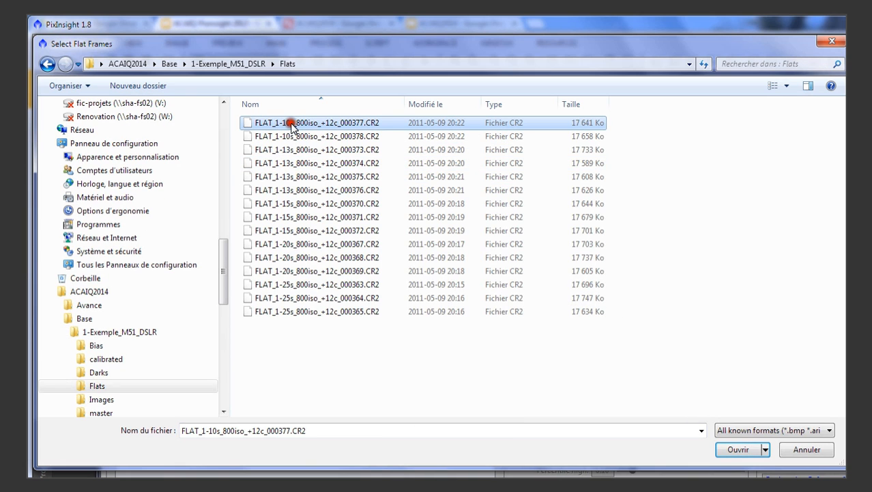
left_click(326, 311, "shift")
left_click(741, 450)
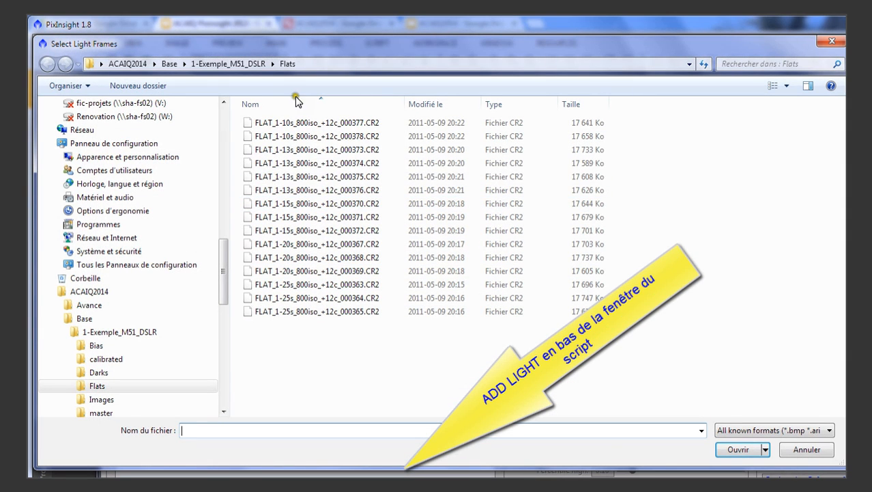
- Add all M51_LIGHT_500s_800iso frames, 000383 through 000396, from the Images/M51 folder as light frames
left_click(235, 64)
double_click(280, 177)
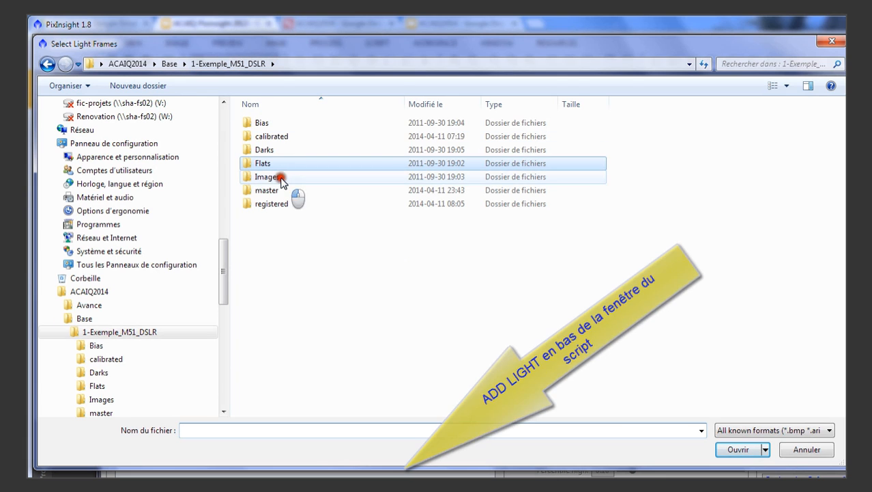
double_click(277, 121)
left_click(304, 124)
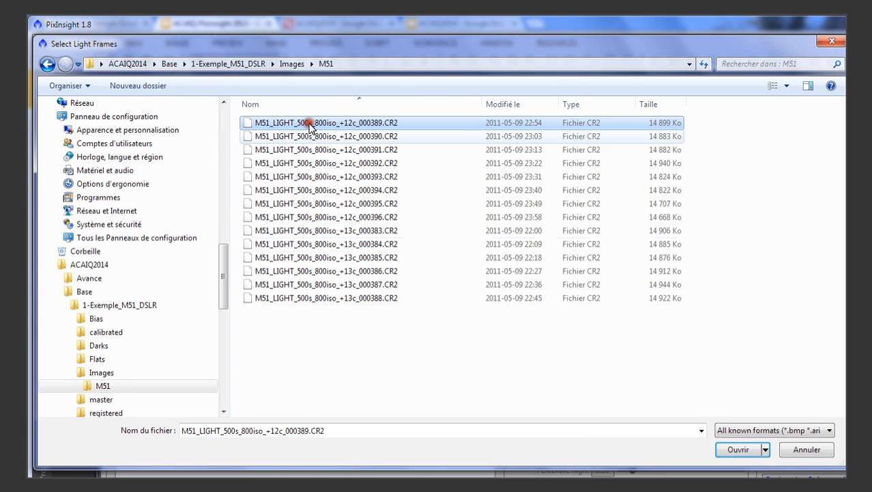
left_click(336, 298, "shift")
left_click(738, 449)
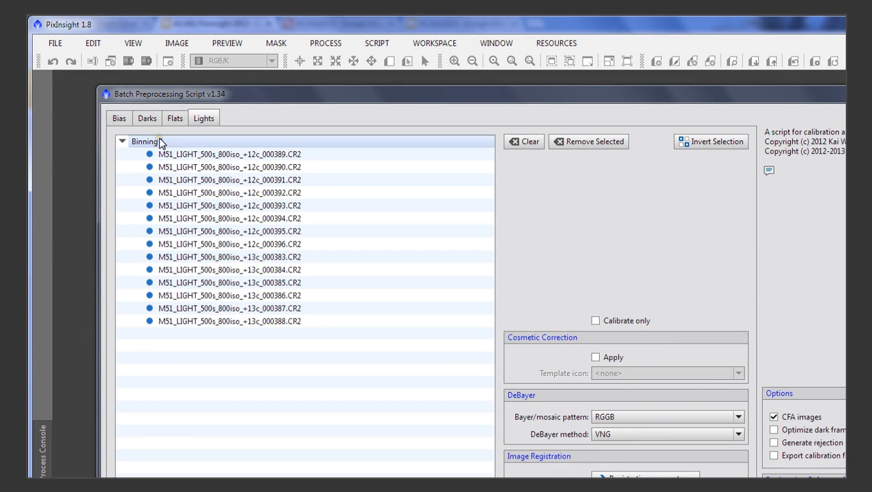
- Review the loaded bias, dark and flat frame lists, checking the binning group and the darks' exposure grouping
left_click(118, 118)
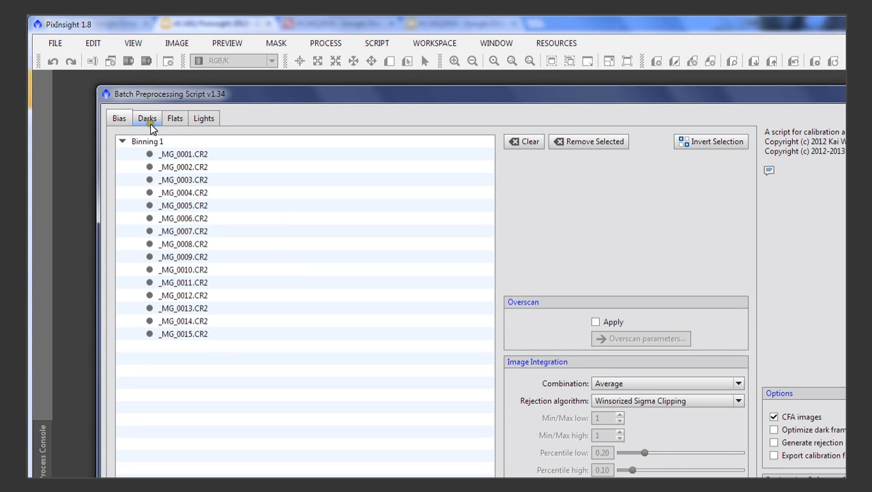
left_click_drag(156, 86, 409, 76)
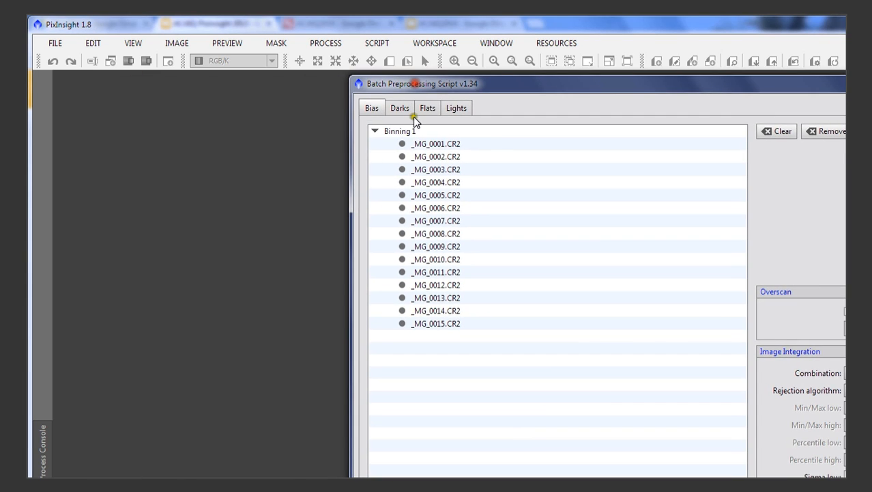
left_click(437, 145)
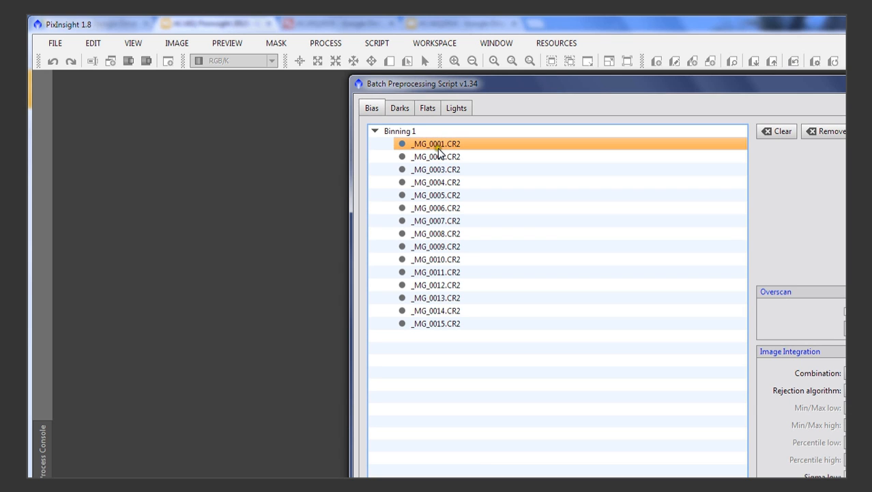
left_click_drag(477, 83, 292, 94)
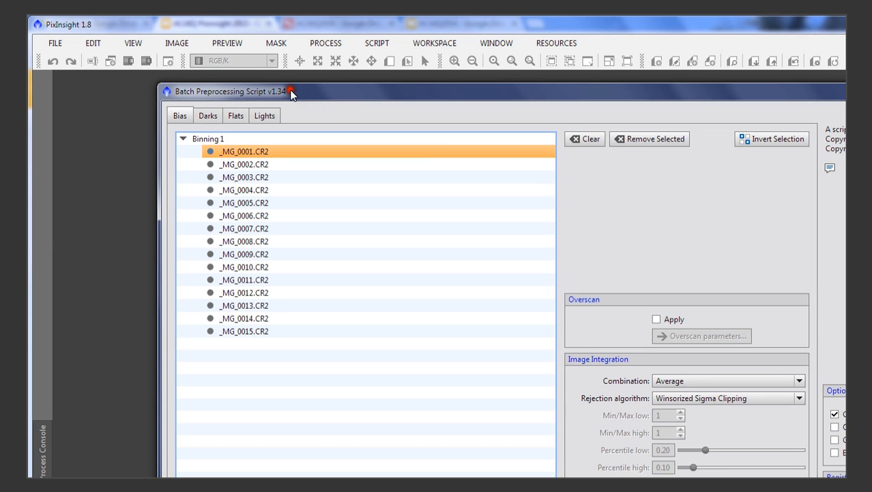
left_click(207, 116)
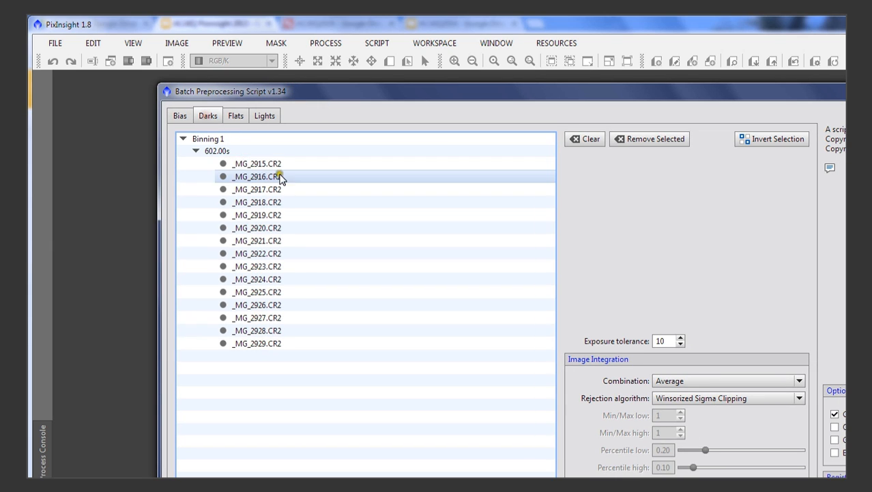
left_click(211, 141)
left_click(239, 152)
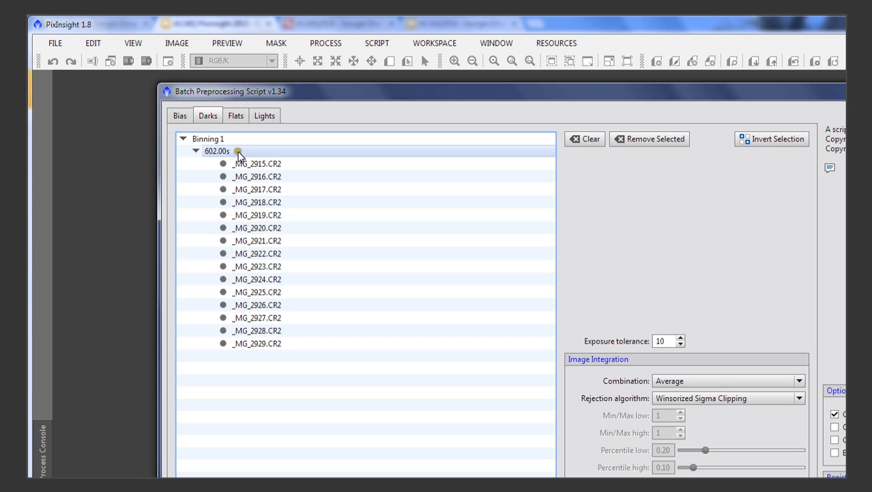
left_click(209, 154)
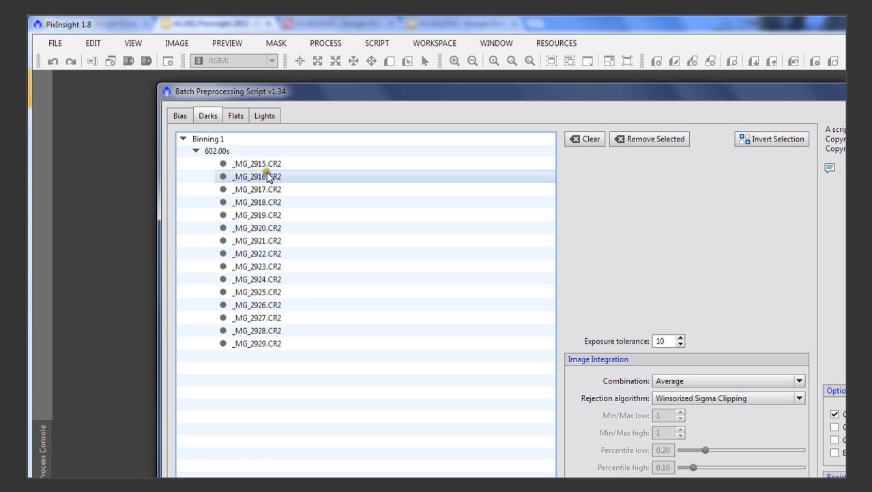
left_click(260, 336)
left_click(264, 163)
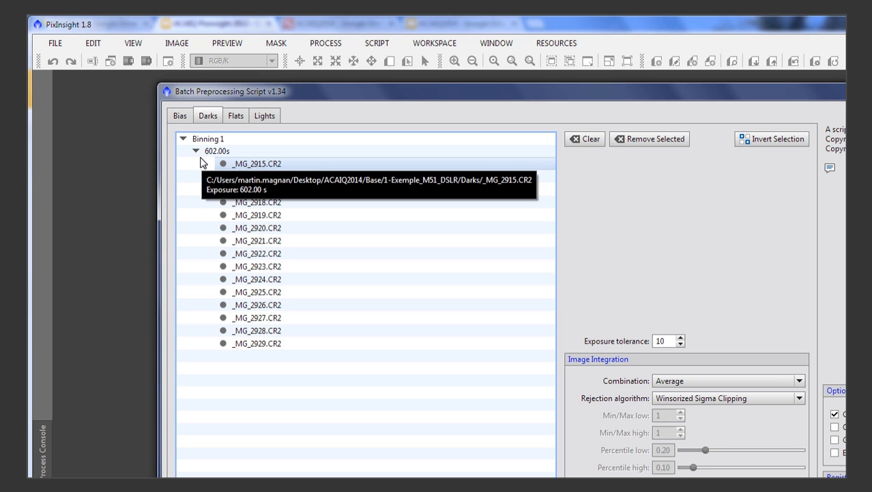
left_click(236, 117)
left_click(240, 118)
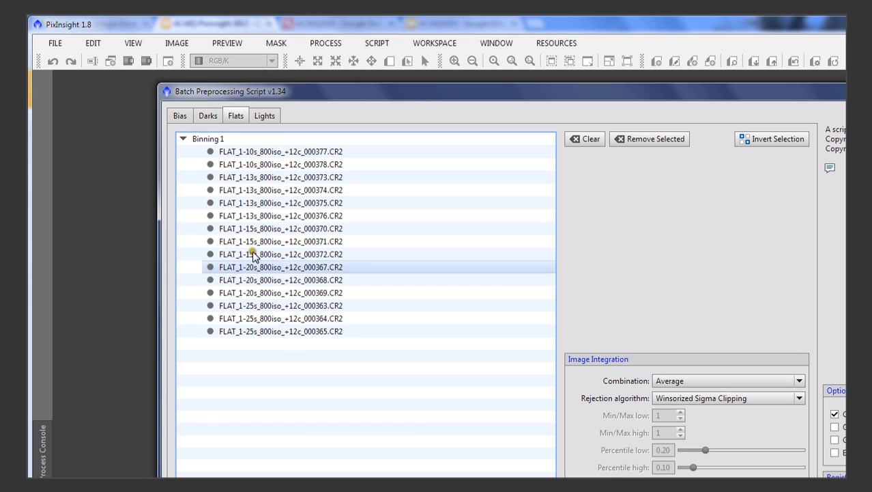
- Review the loaded light frames and the darks' exposure group, moving the script dialog to bring its Options section into view
left_click(261, 114)
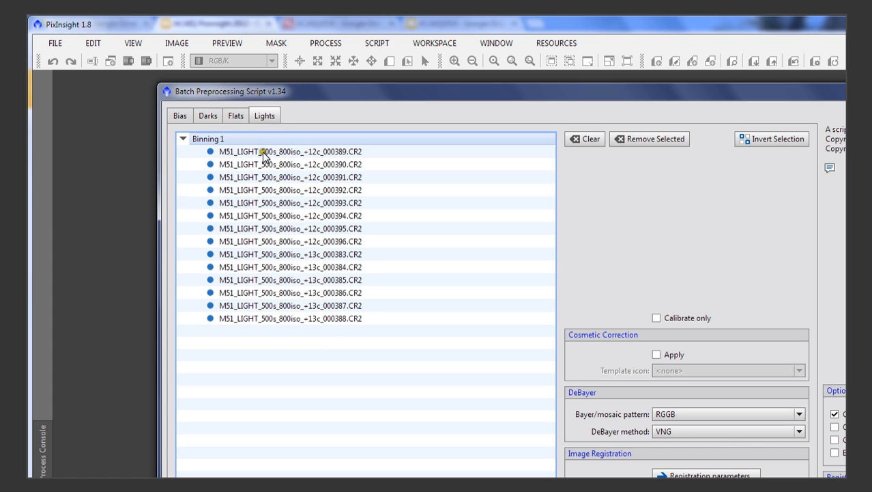
left_click(208, 116)
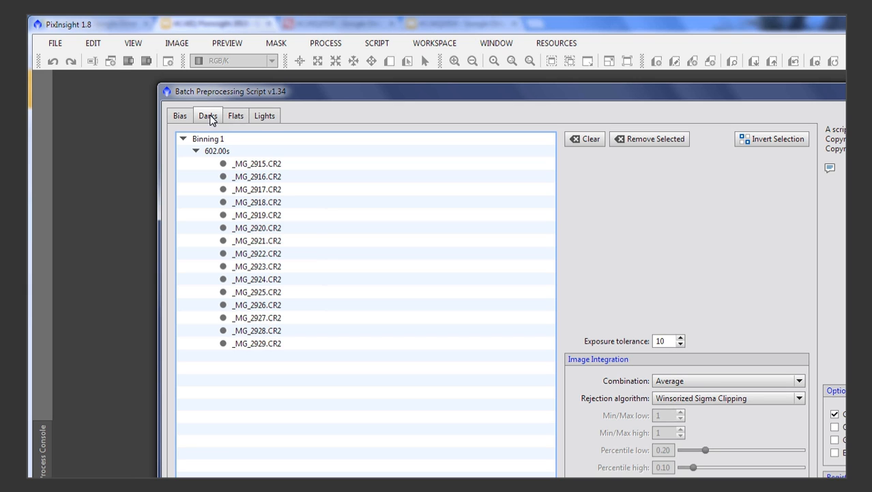
left_click(296, 104)
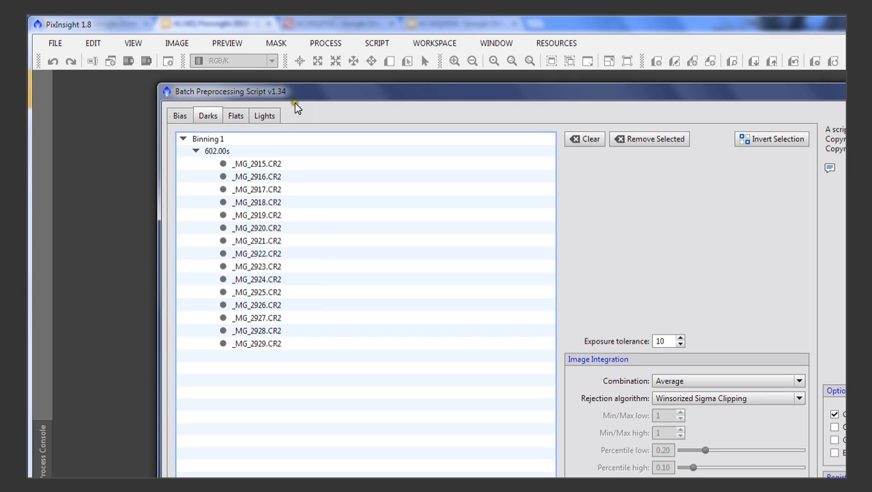
left_click(265, 81)
left_click_drag(442, 89, 406, 89)
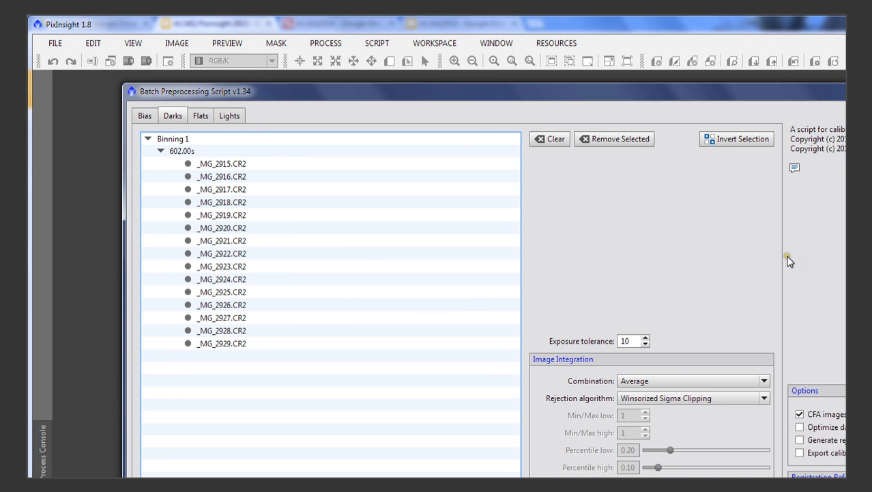
left_click(754, 257)
left_click(753, 257)
left_click(800, 220)
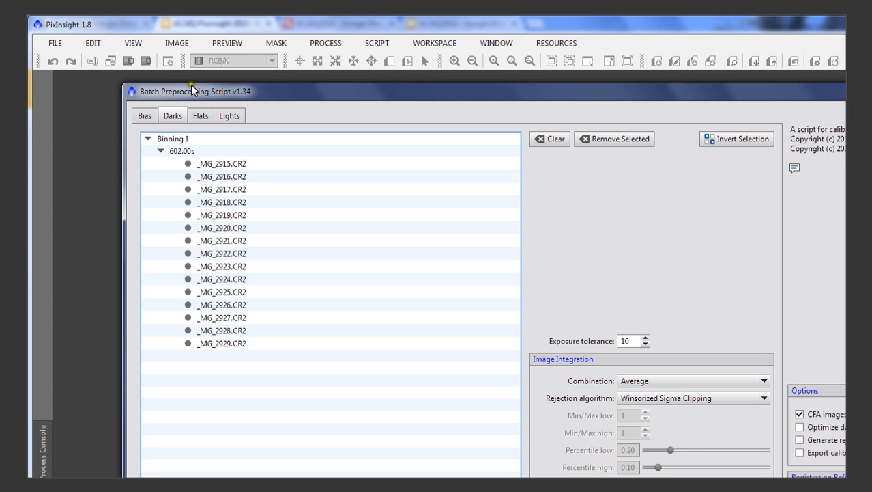
- Examine the bias, dark and flat image integration settings, including the combination method, rejection algorithm and the darks' exposure tolerance
left_click(143, 114)
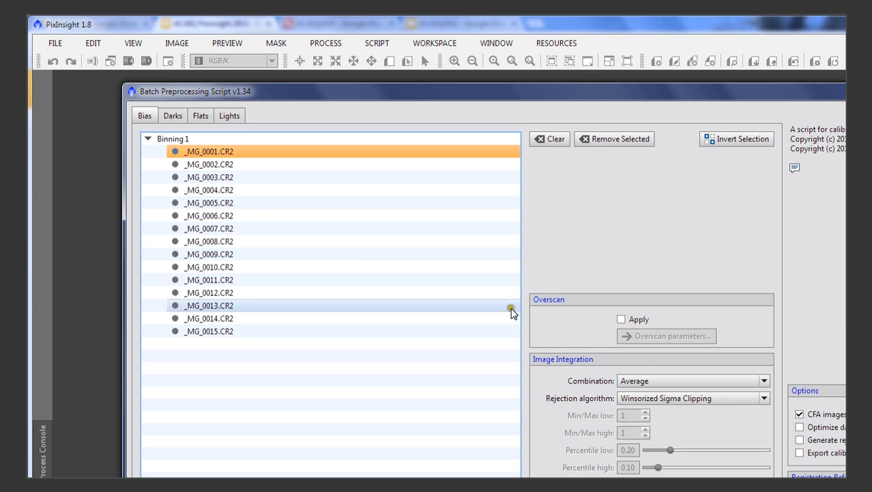
left_click(174, 117)
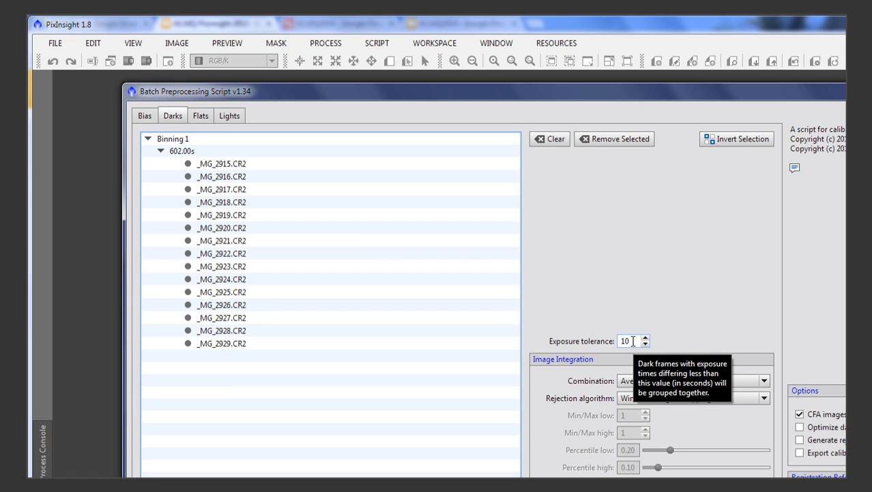
mouse_move(630, 339)
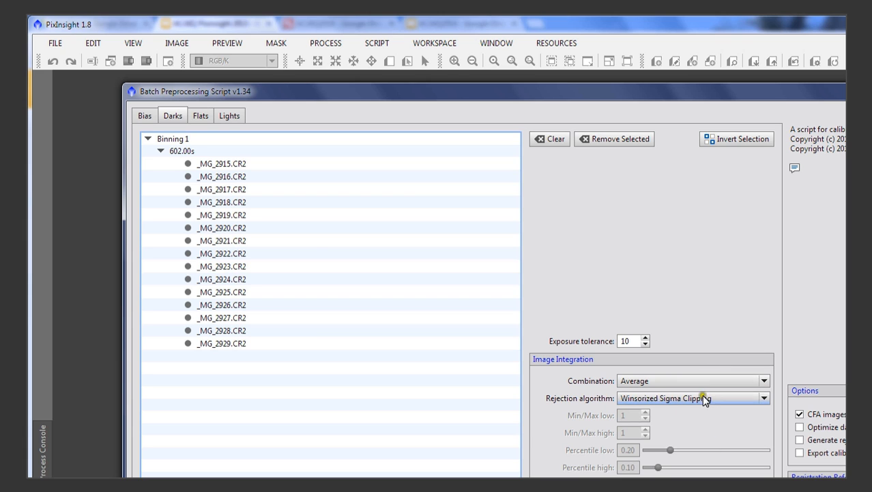
left_click(201, 116)
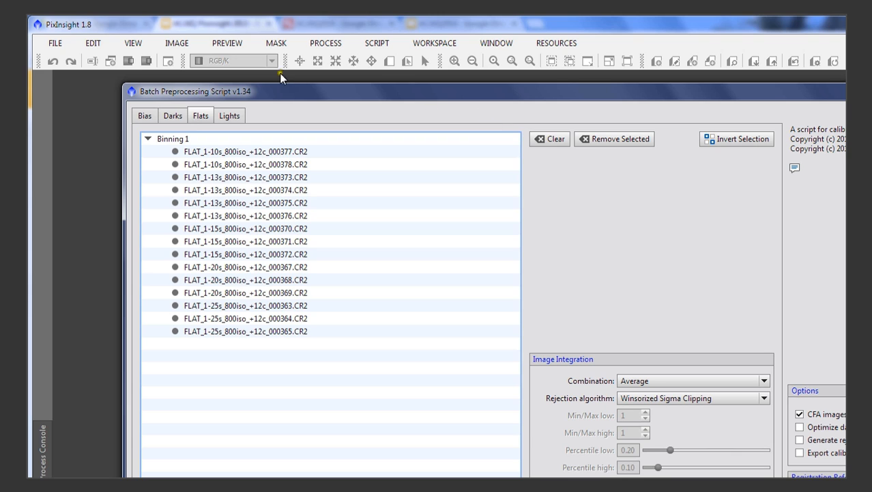
left_click(169, 118)
left_click(146, 116)
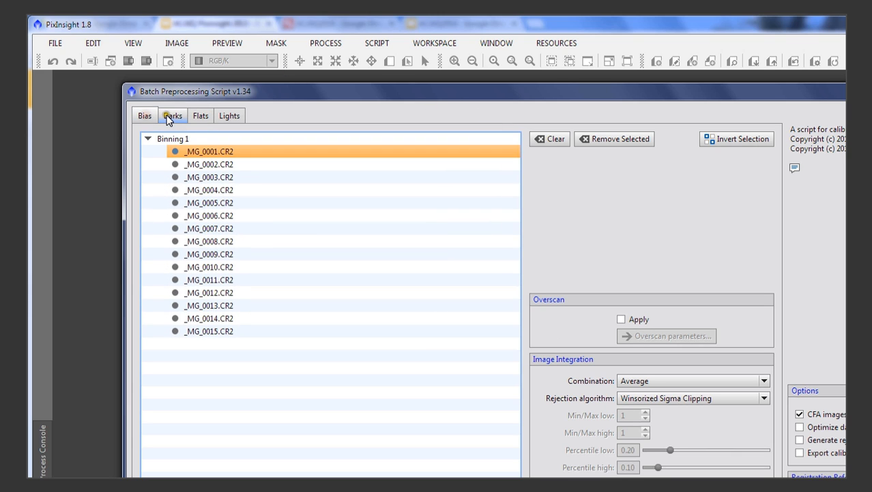
left_click(169, 116)
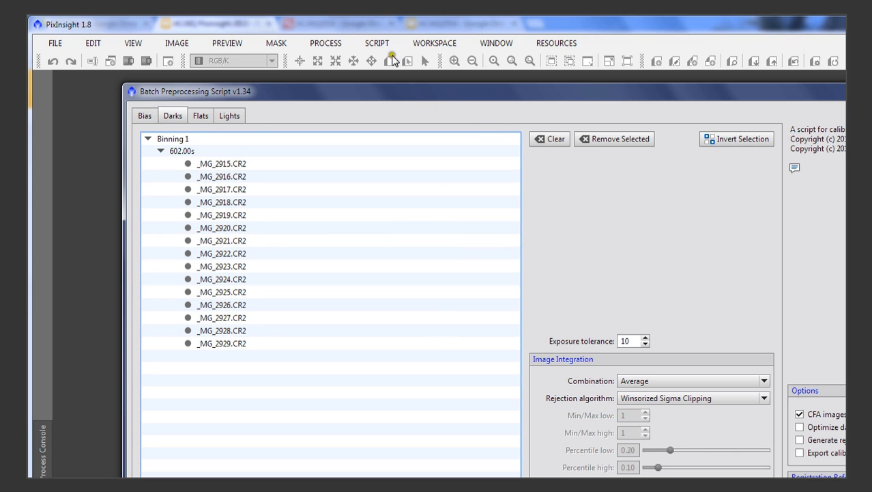
left_click(201, 114)
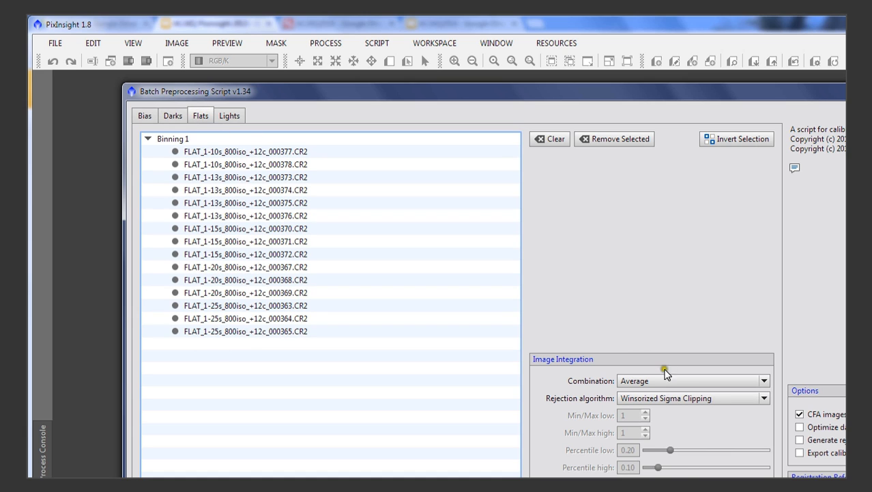
- Choose RGGB as the DeBayer Bayer/mosaic pattern for the light frames
left_click(230, 117)
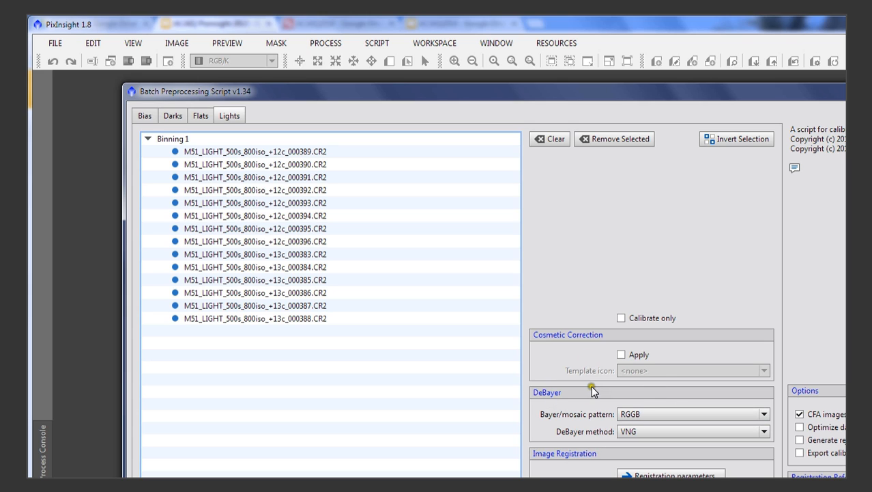
left_click(657, 415)
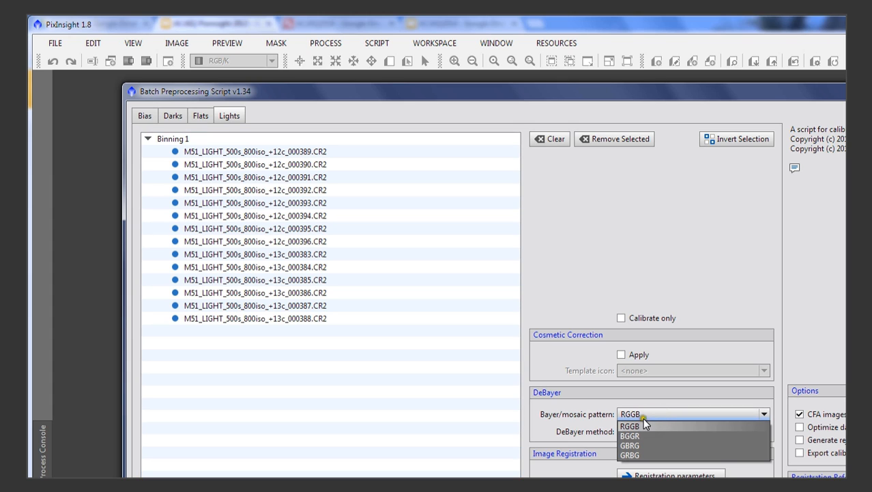
left_click(648, 426)
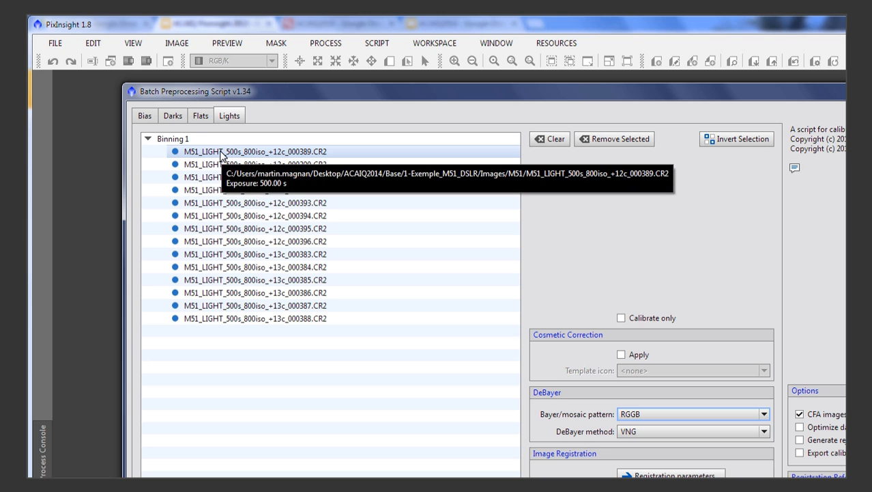
left_click(205, 115)
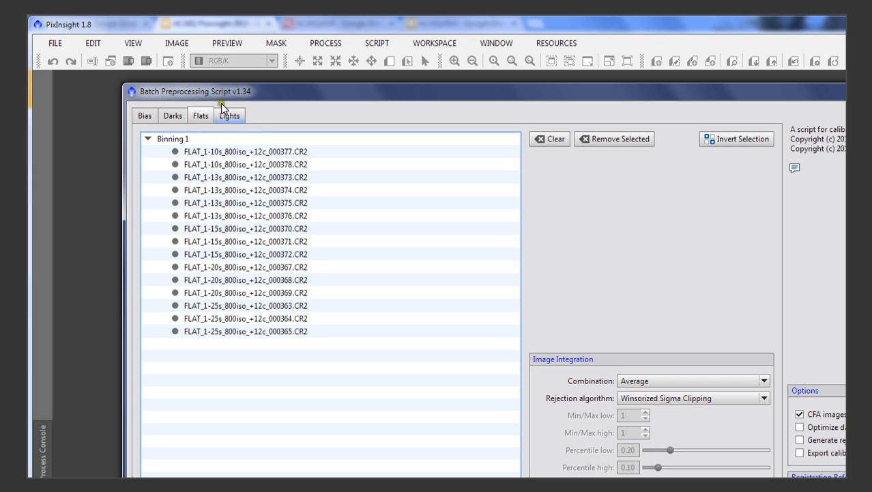
left_click(229, 117)
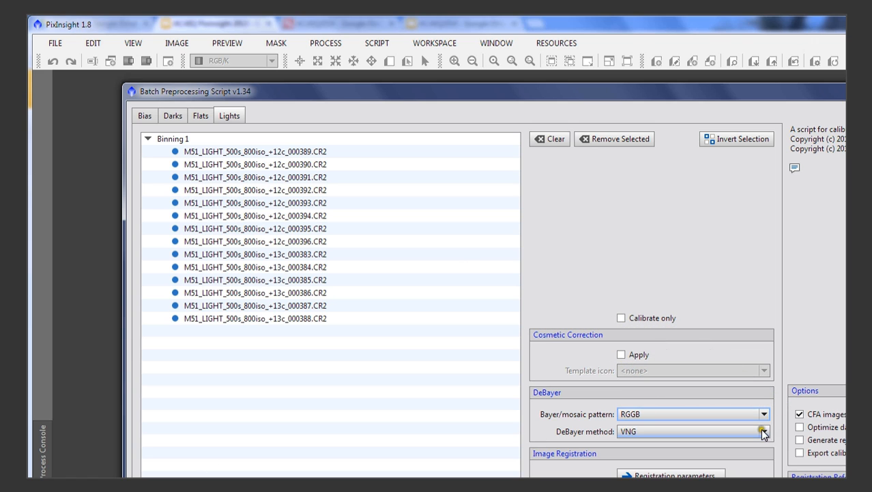
- Toggle CFA images off and back on, and choose VNG as the DeBayer method for the light frames
left_click(801, 415)
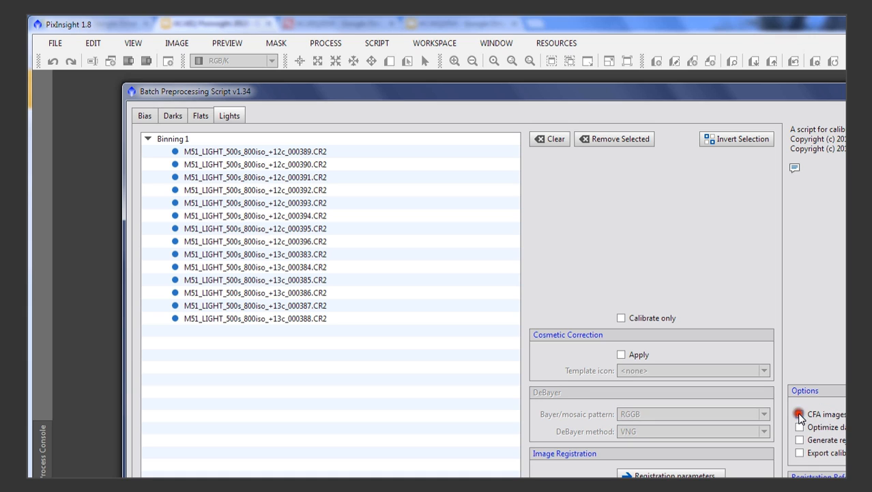
left_click(801, 416)
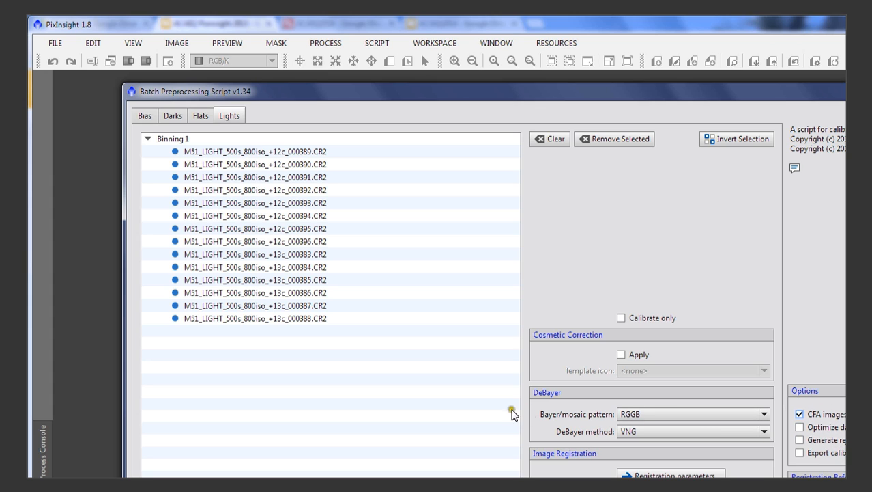
left_click(641, 428)
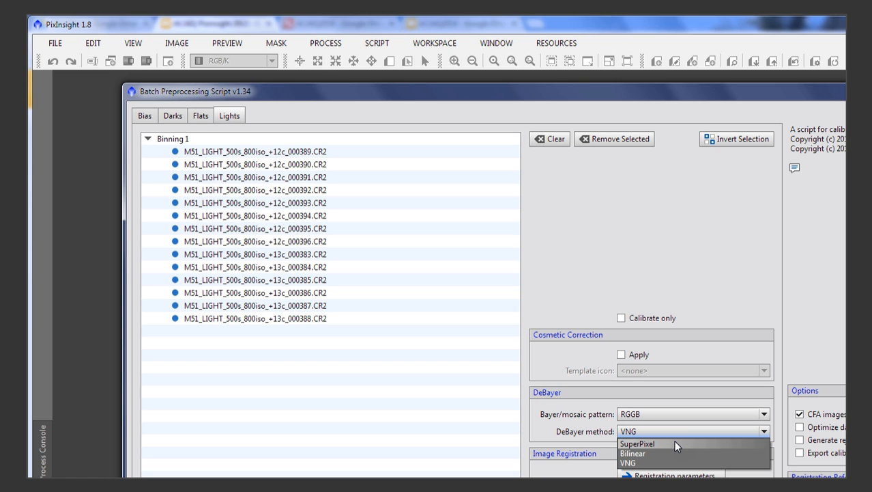
left_click(657, 452)
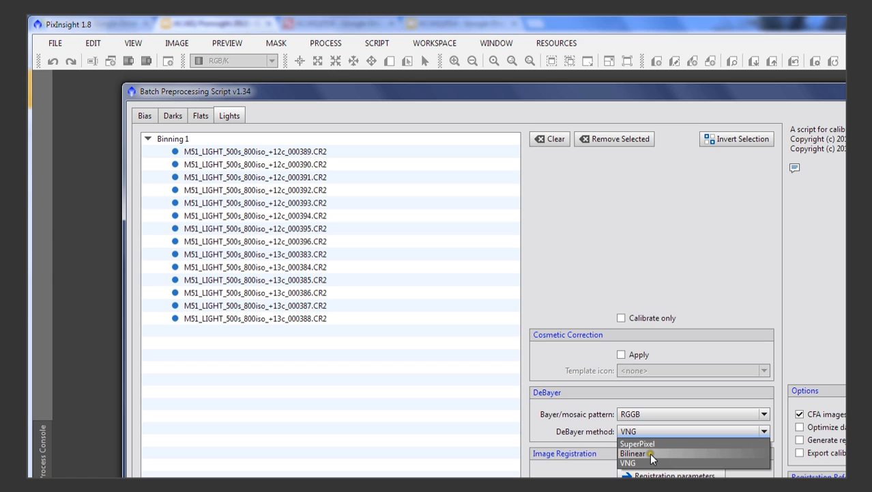
left_click(641, 463)
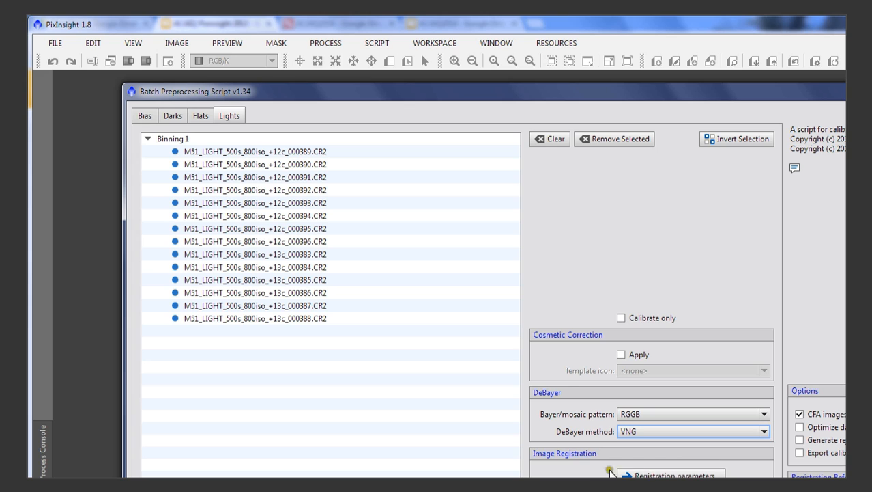
- Set the pixel interpolation to Bicubic Spline in the light frames' image registration parameters
left_click(671, 475)
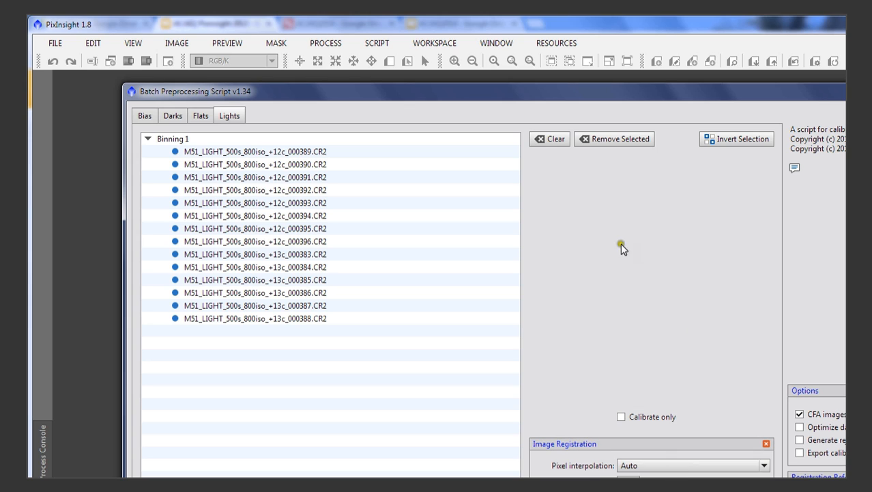
left_click(766, 443)
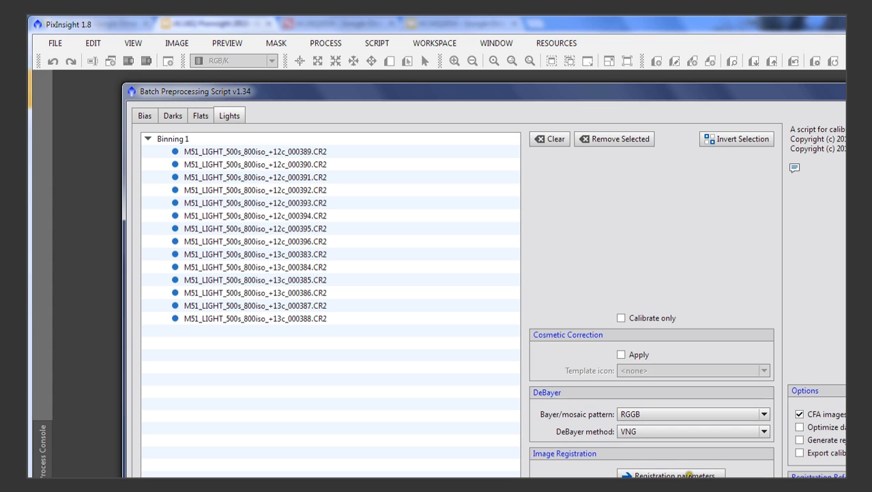
left_click(666, 474)
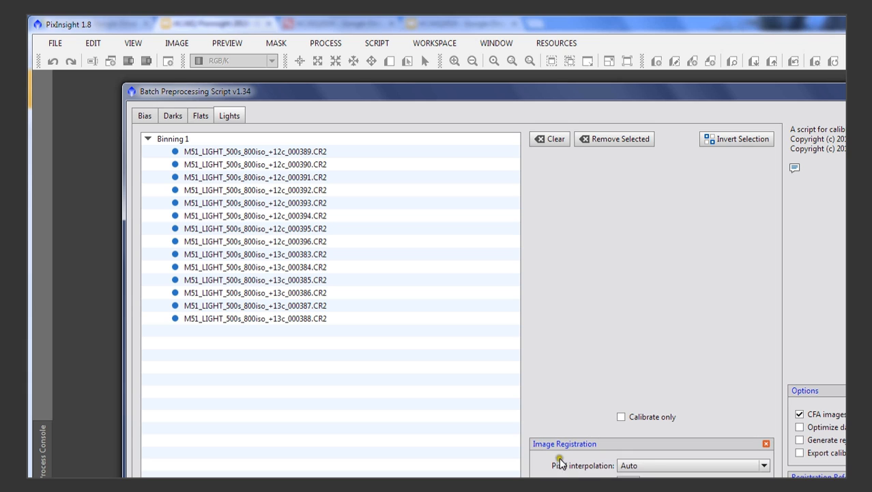
left_click(680, 466)
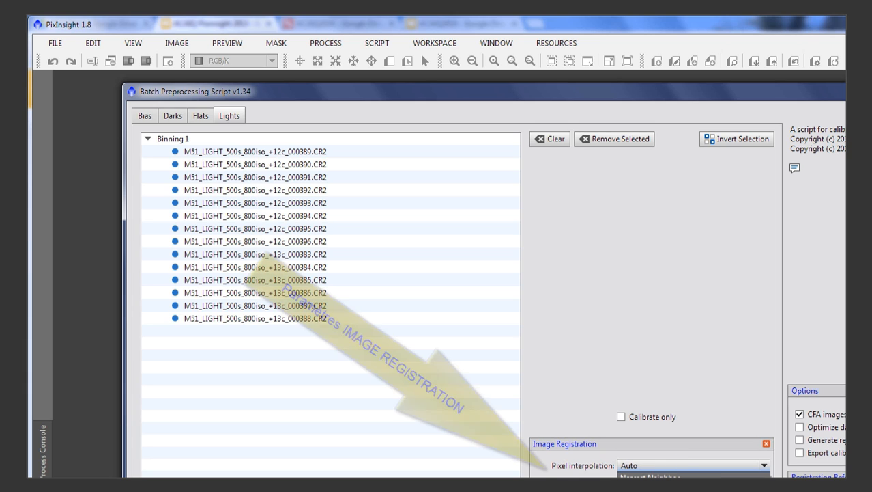
left_click(649, 490)
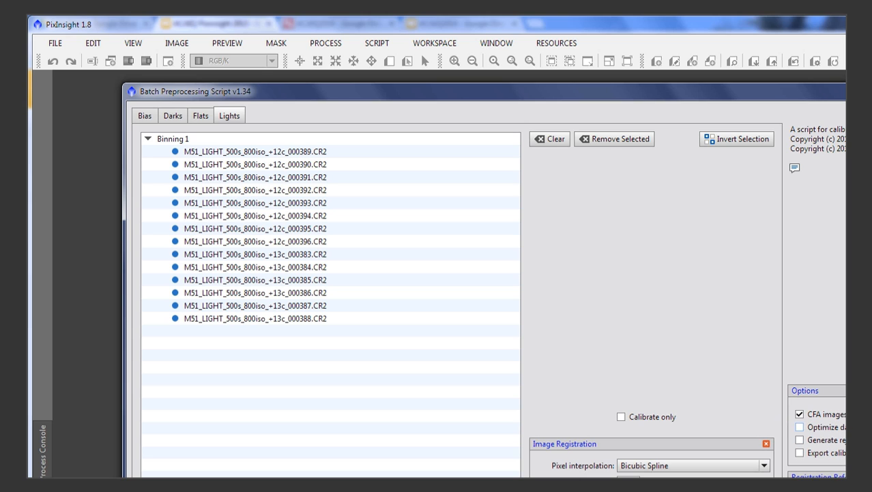
- Enable the script options for optimizing dark frames and exporting calibration files
left_click(800, 428)
left_click(799, 454)
- Examine the image types offered for adding custom frames, and close the dialog without adding any files
left_click(564, 483)
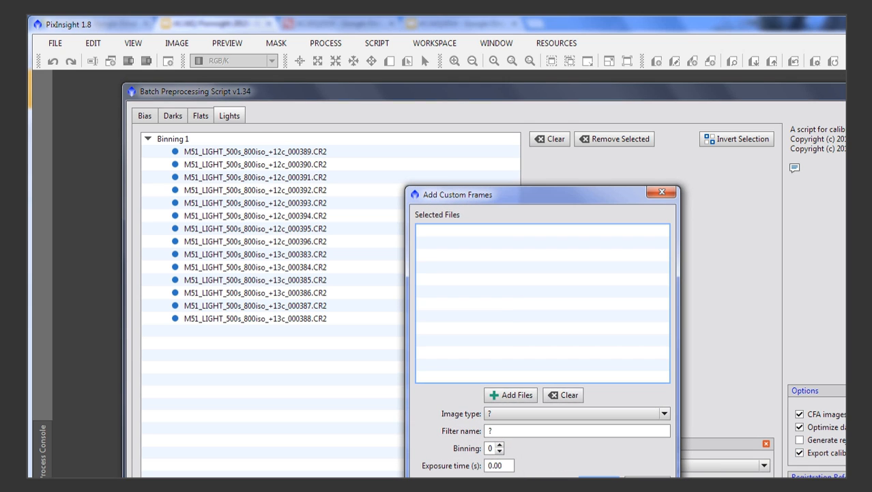
left_click(577, 412)
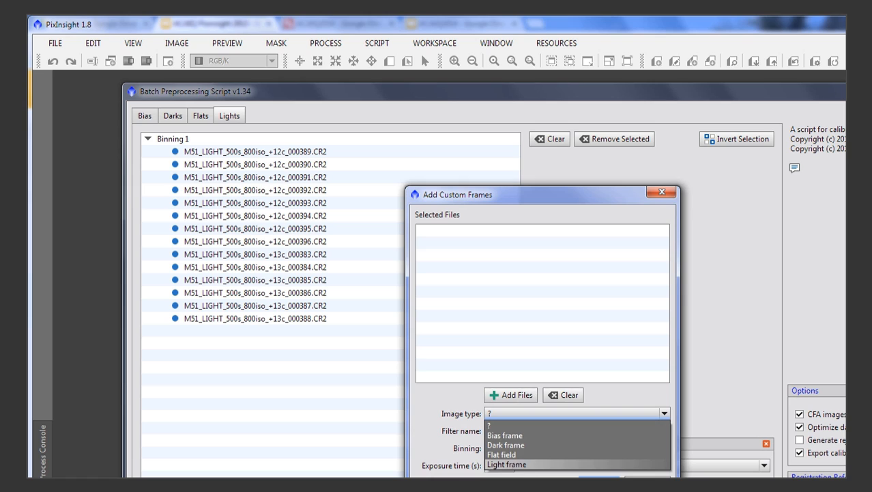
left_click(459, 418)
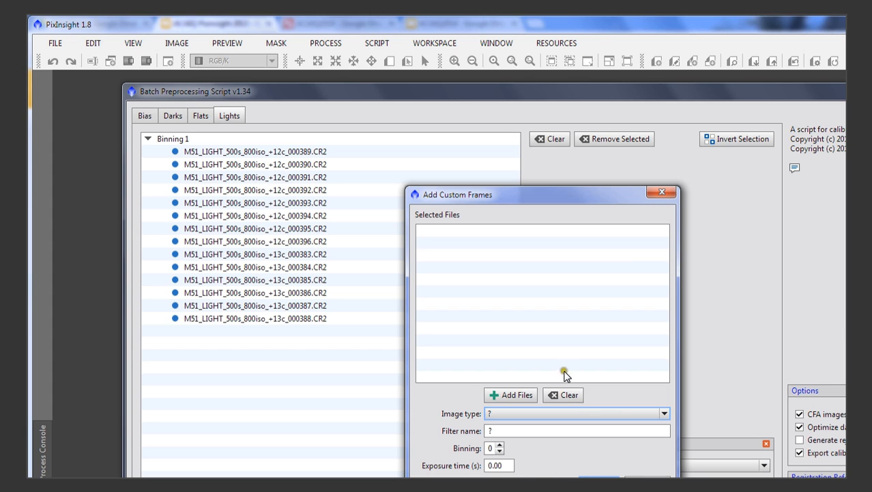
left_click(647, 482)
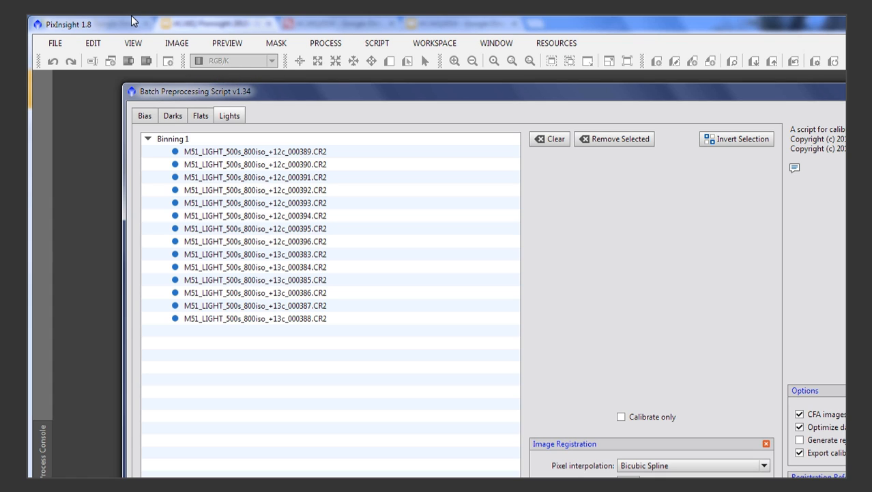
- Use light frame M51_LIGHT_500s_800iso_+12c_000391.CR2 as the registration reference image
left_click(290, 204)
left_click(229, 177)
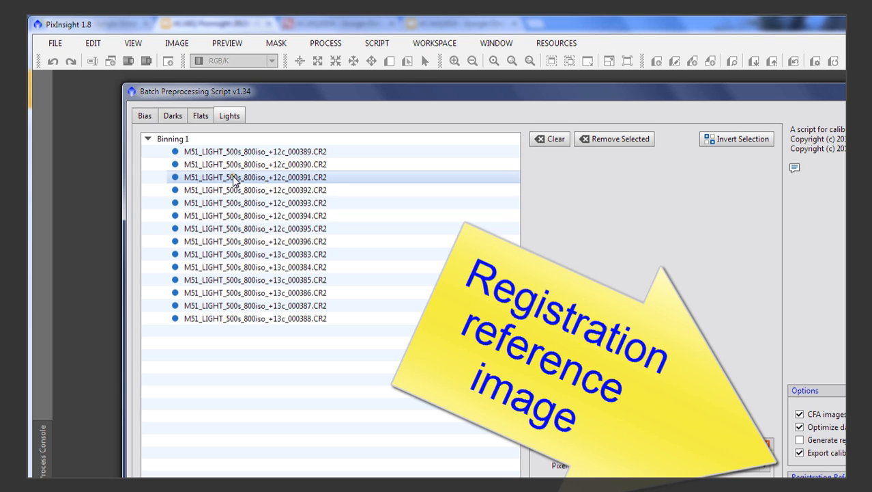
double_click(232, 177)
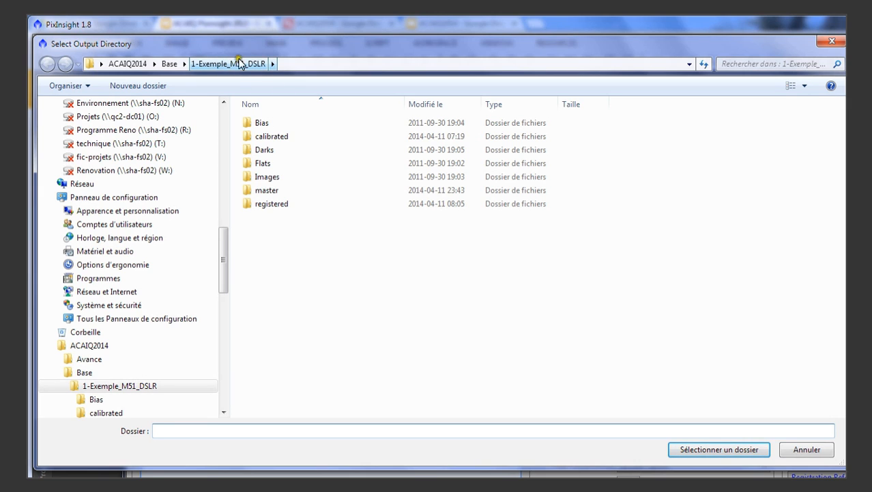
- Select the ACAIQ2014/Base/1-Exemple_M51_DSLR folder as the script's output directory
left_click(220, 64)
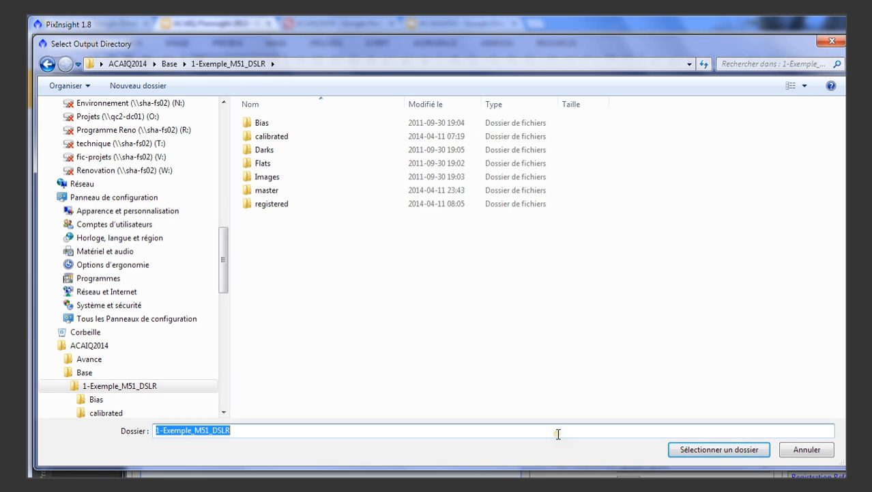
left_click(727, 451)
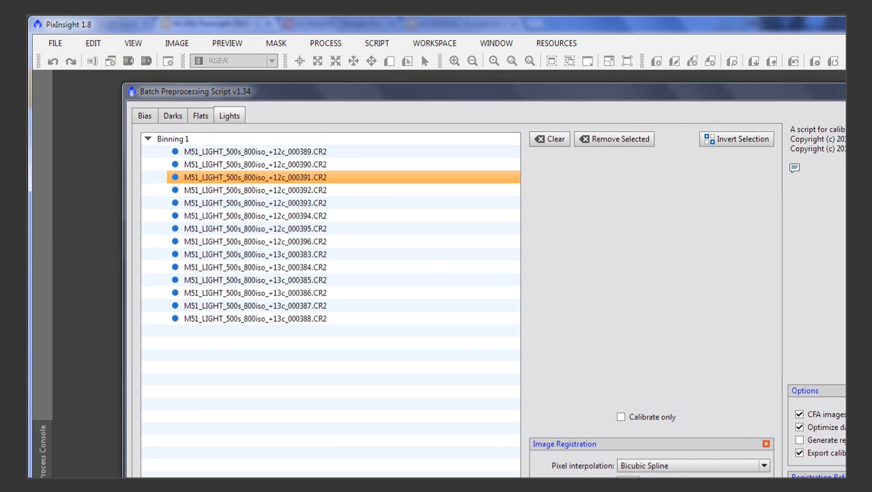
- Check the output folder's contents in Windows Explorer, and return to the script to run its diagnostics
key("alt+Tab")
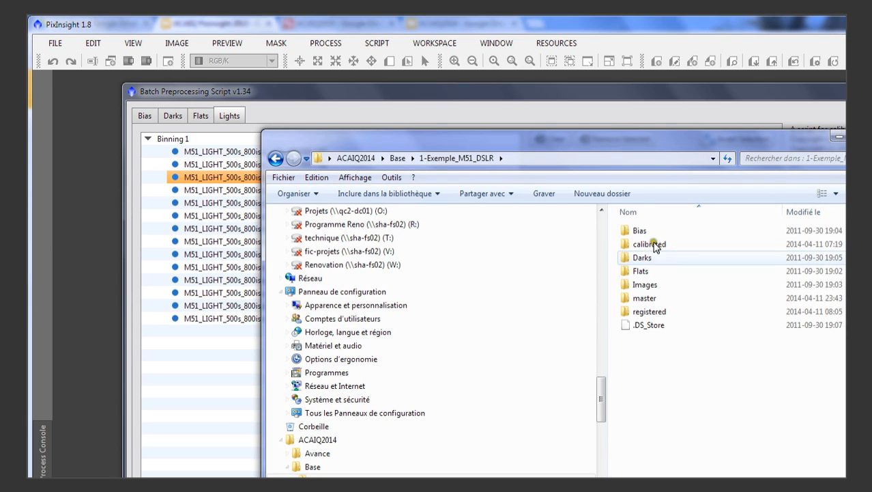
left_click_drag(614, 141, 483, 103)
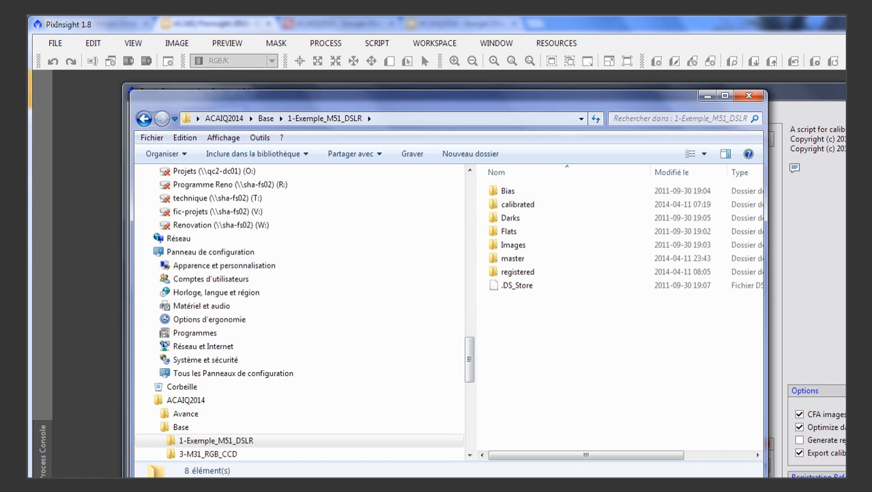
left_click(788, 91)
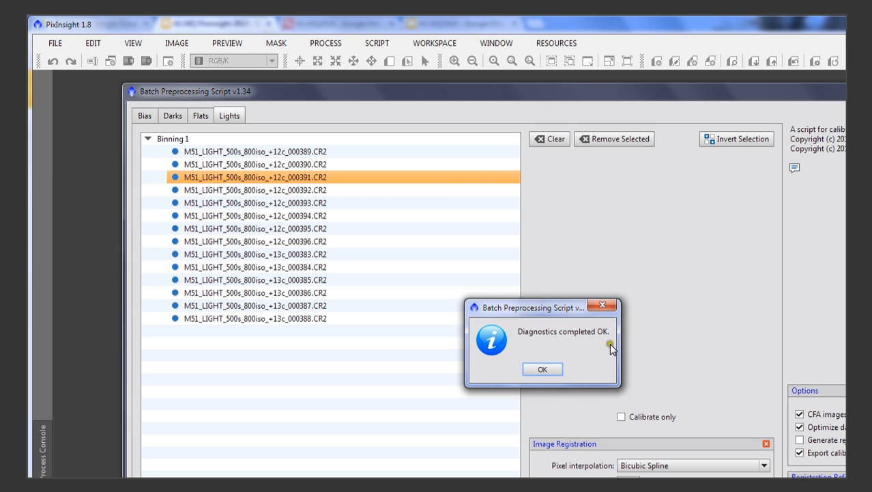
left_click(542, 369)
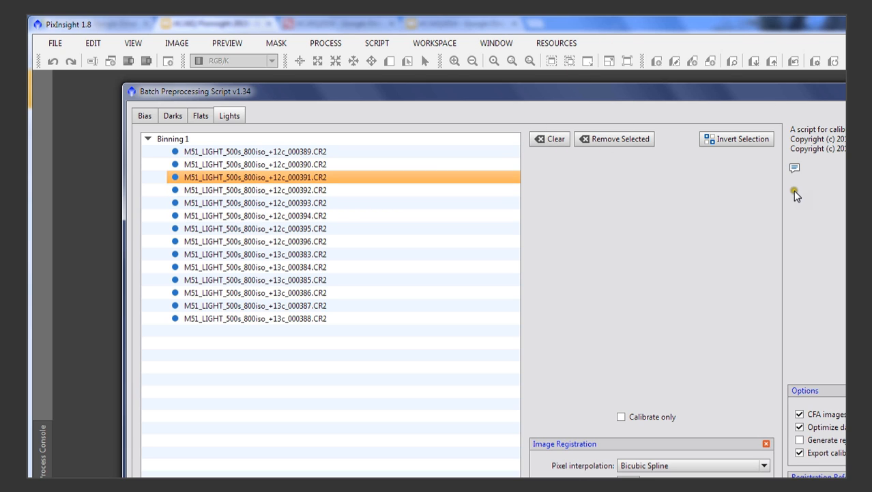
- Review the subfolders of 1-Exemple_M51_DSLR in Windows Explorer, including calibrated, master and registered
mouse_move(793, 168)
key("alt+Tab")
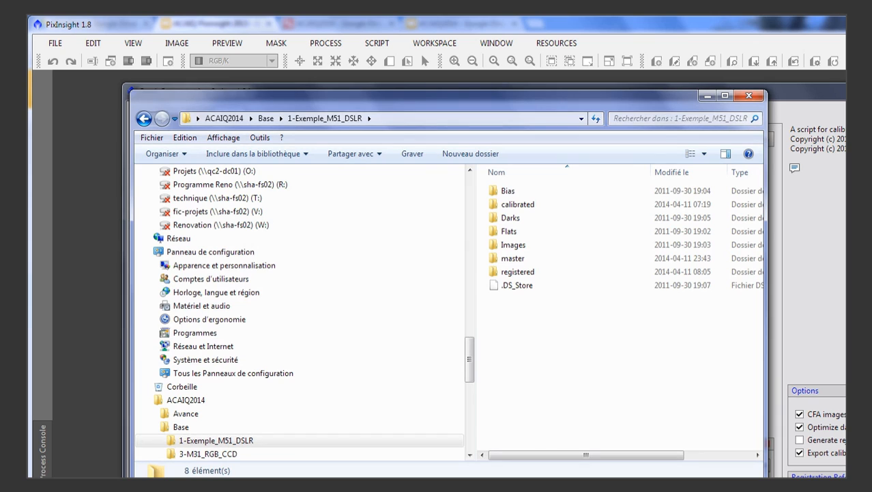
left_click(312, 118)
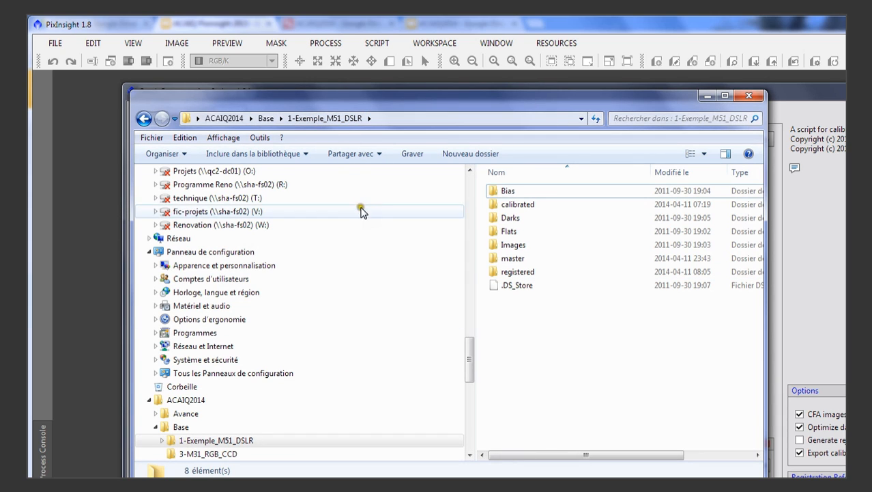
left_click(269, 118)
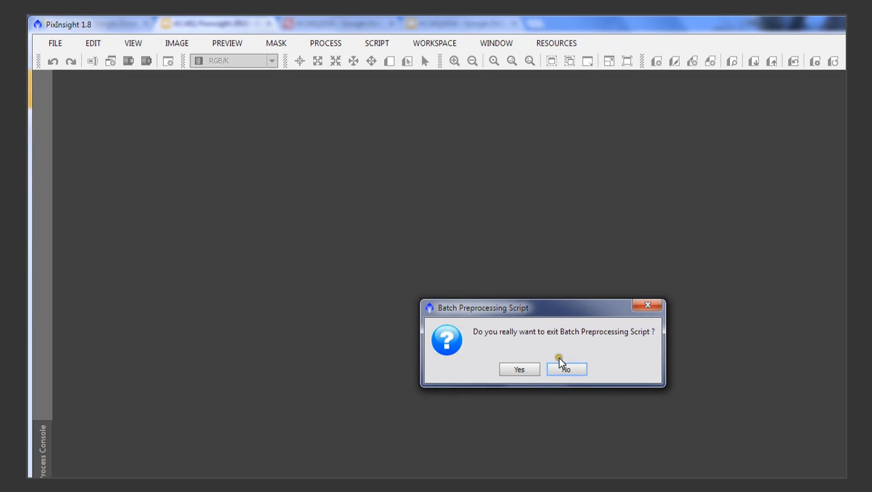
- Save the current Batch Preprocessing Script setup as a process icon on the workspace, and exit the script
left_click(570, 368)
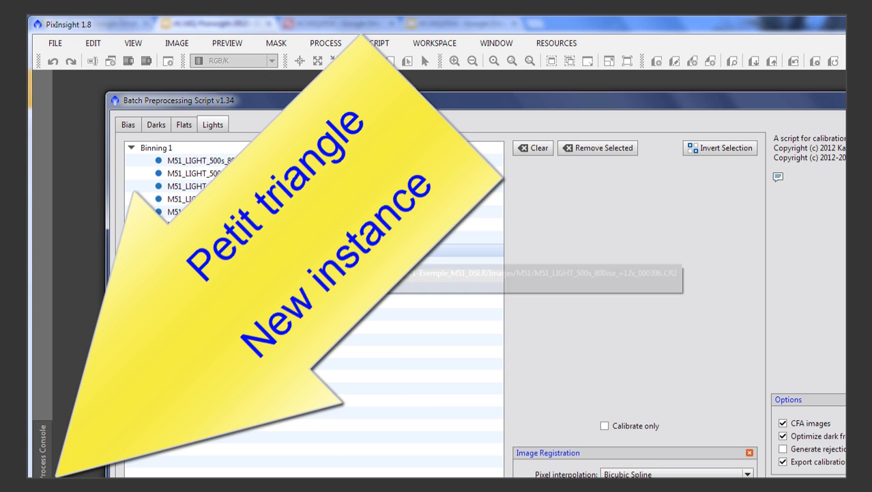
left_click_drag(204, 100, 501, 91)
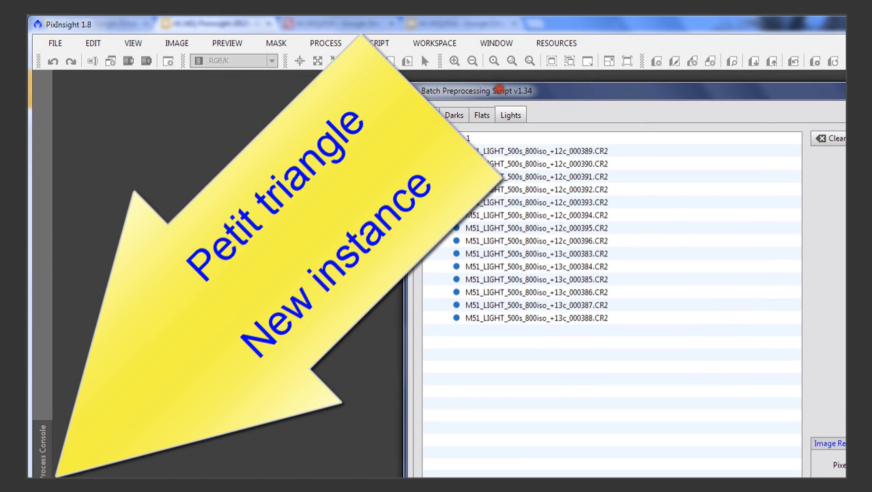
left_click_drag(417, 478, 278, 308)
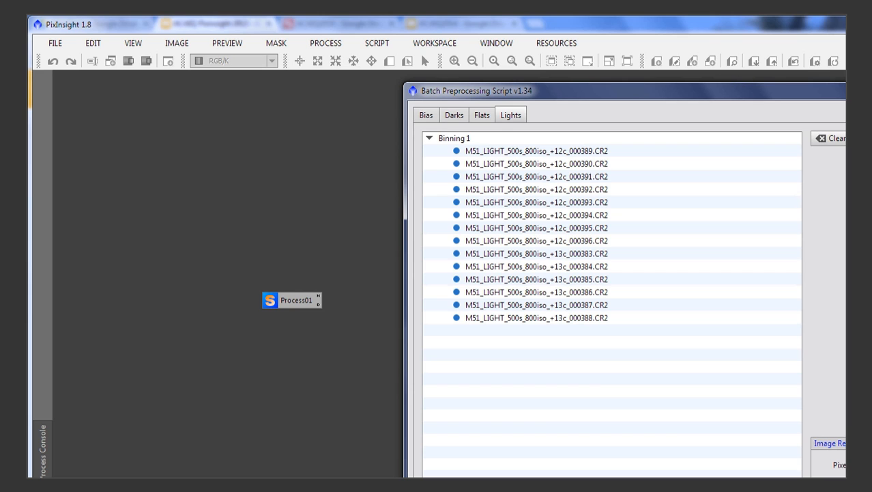
left_click_drag(843, 91, 699, 103)
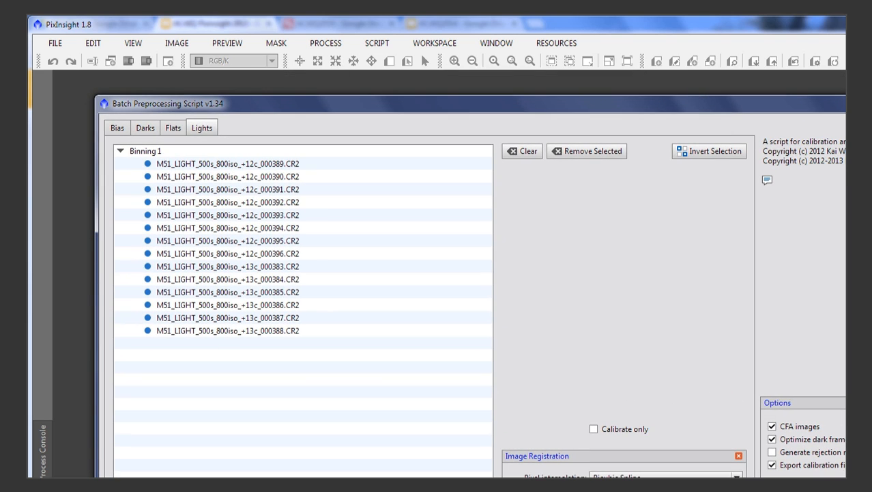
key("Escape")
left_click(523, 365)
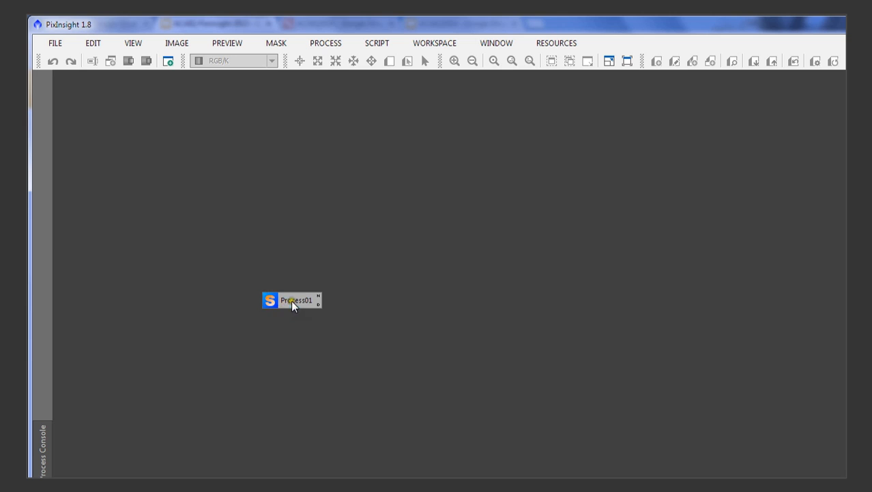
- Open the saved process icon, examine its stored script parameters and frame paths, and close the Script window
double_click(292, 301)
left_click_drag(791, 325, 430, 135)
left_click_drag(627, 340, 845, 478)
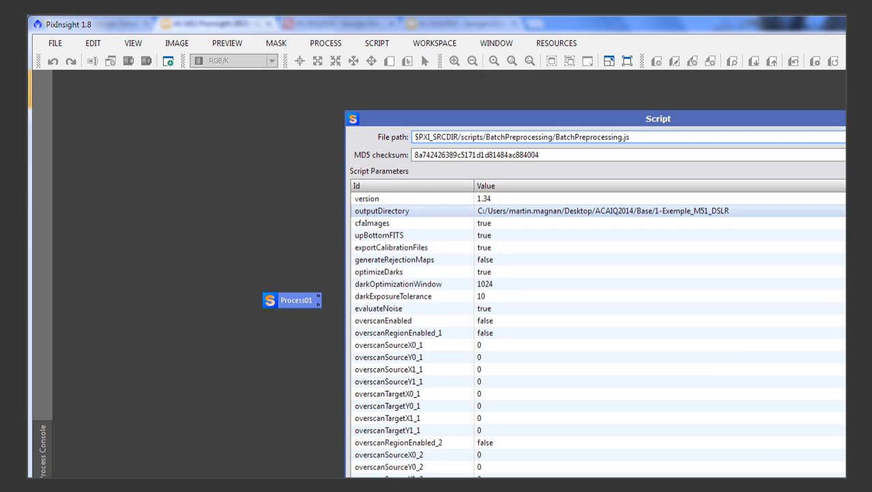
scroll(598, 335, "down", 20)
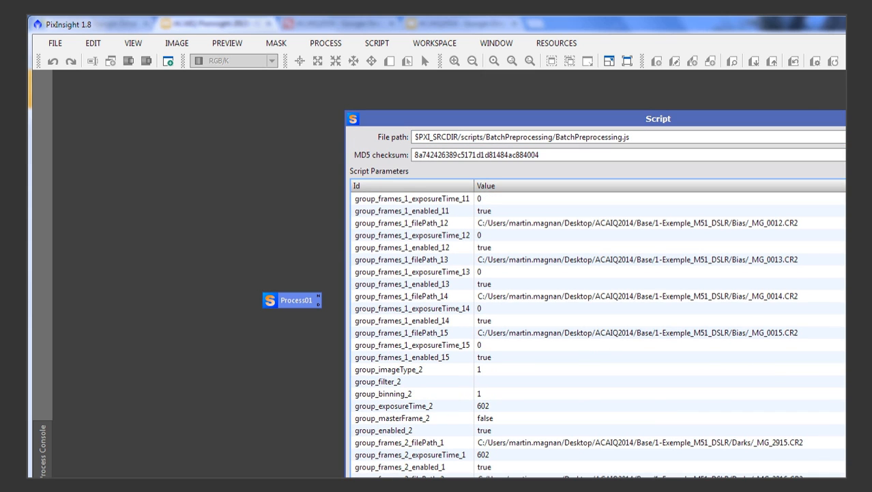
scroll(598, 335, "down", 20)
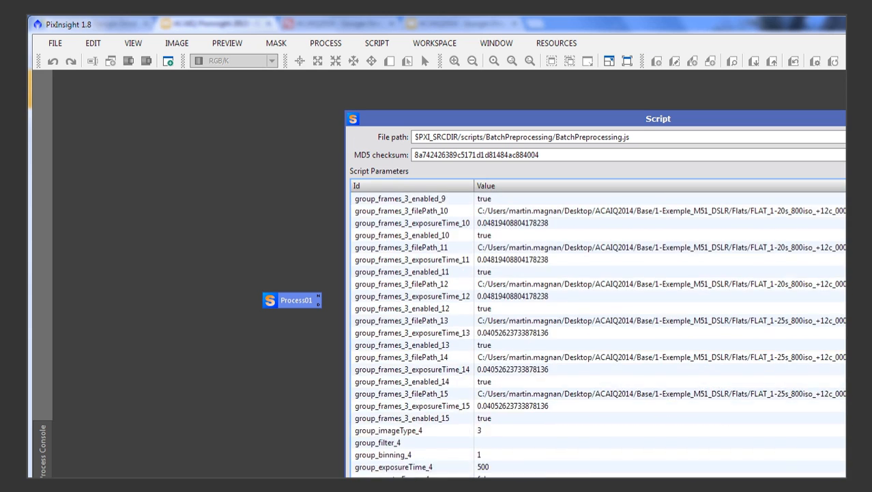
scroll(598, 335, "down", 15)
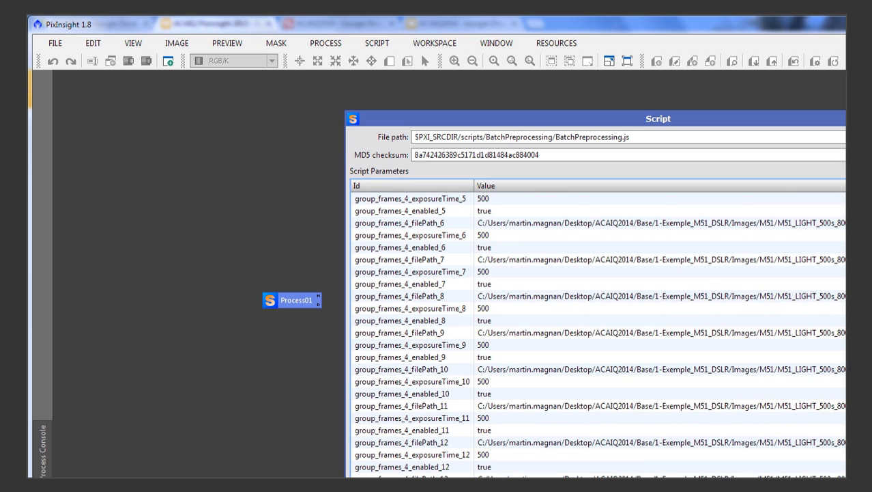
scroll(598, 334, "up", 20)
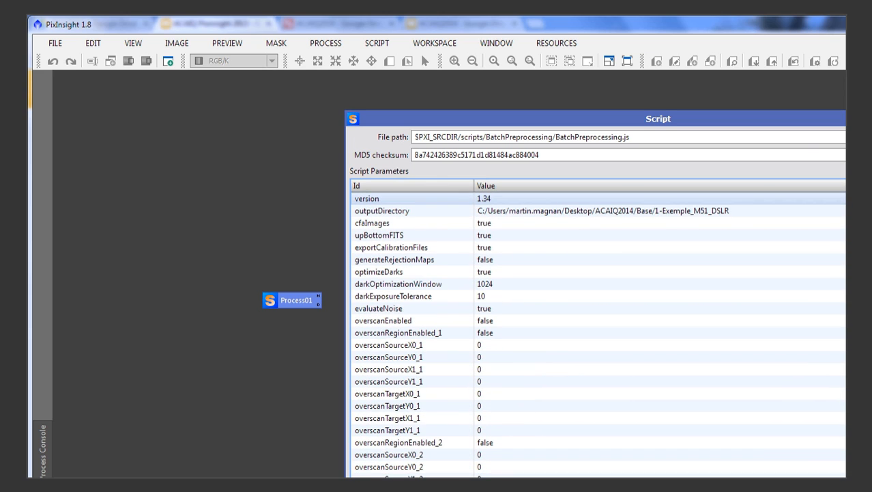
left_click_drag(715, 119, 638, 97)
left_click_drag(369, 99, 459, 87)
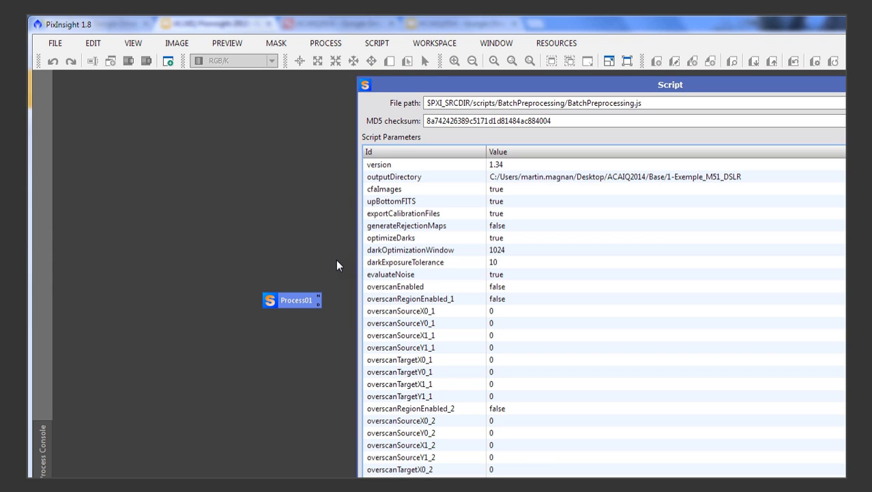
left_click(379, 43)
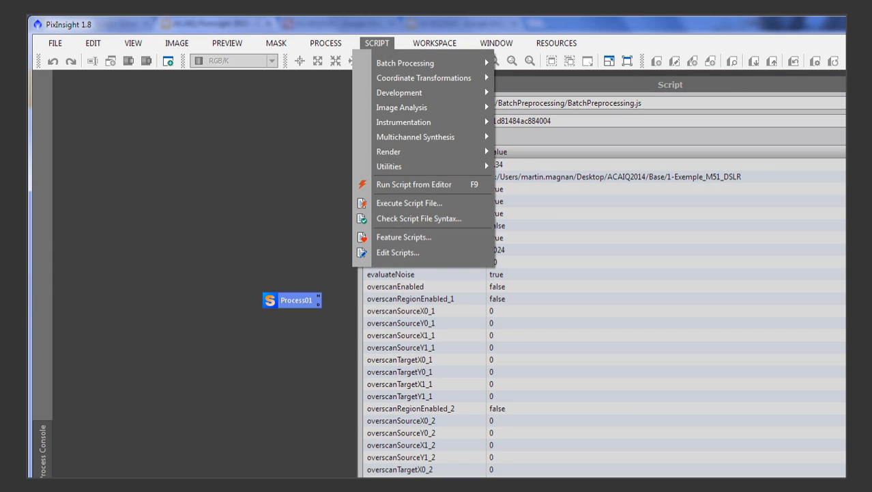
left_click(485, 85)
double_click(485, 84)
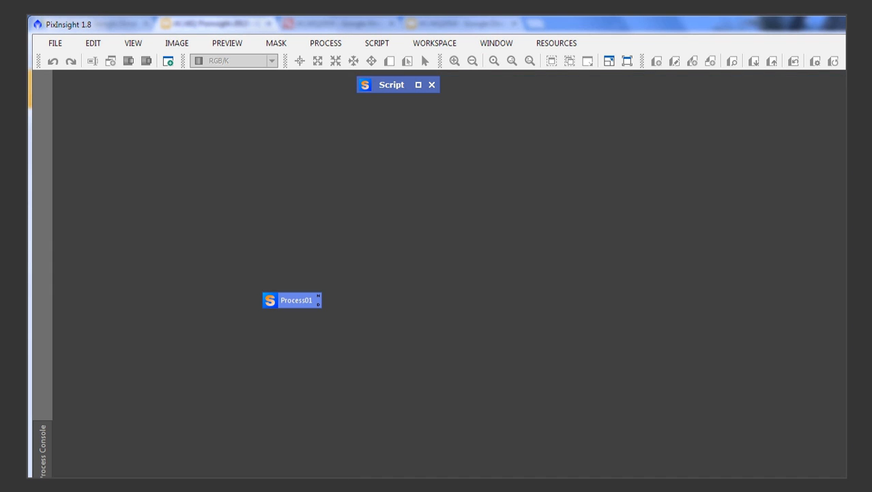
left_click(432, 85)
- Start a fresh BatchPreprocessing script, check its bias, dark, flat and light frame lists, and exit it
left_click(392, 43)
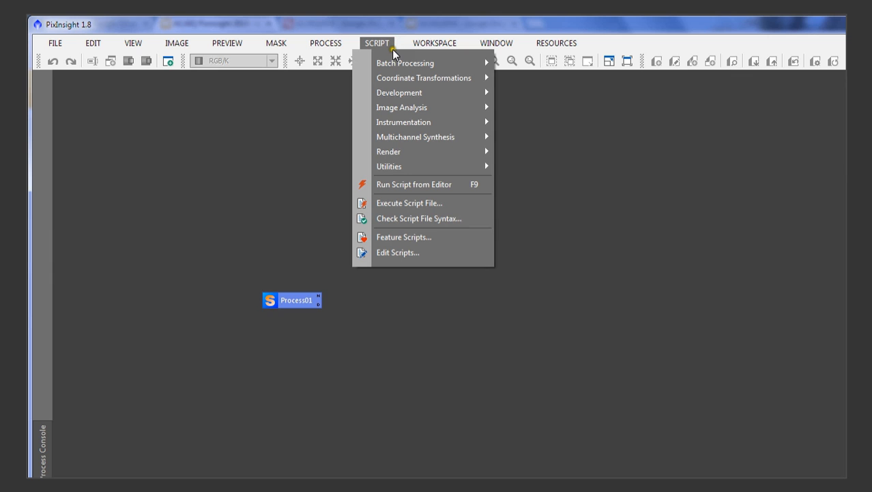
mouse_move(410, 63)
left_click(543, 145)
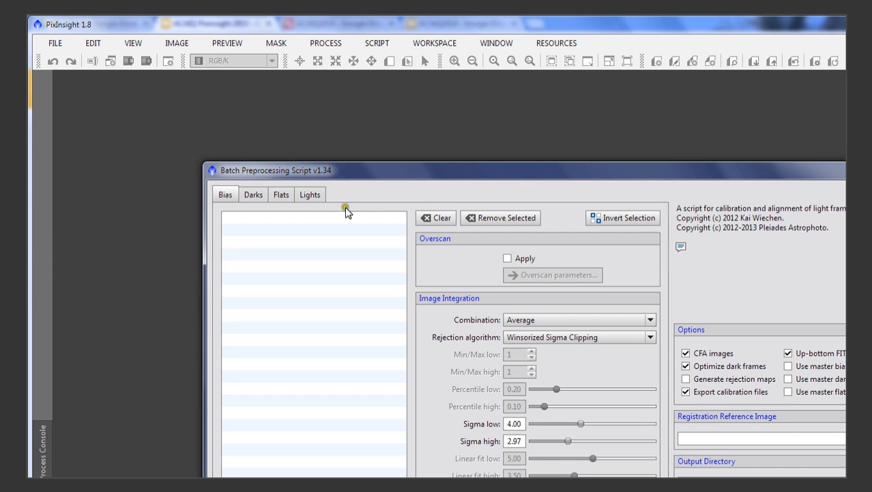
left_click(251, 195)
left_click(313, 195)
left_click(275, 196)
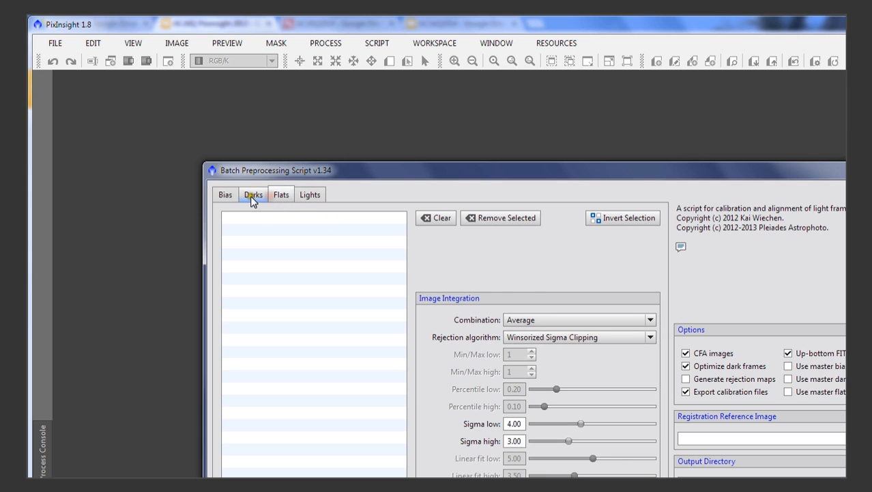
left_click(251, 195)
left_click(226, 195)
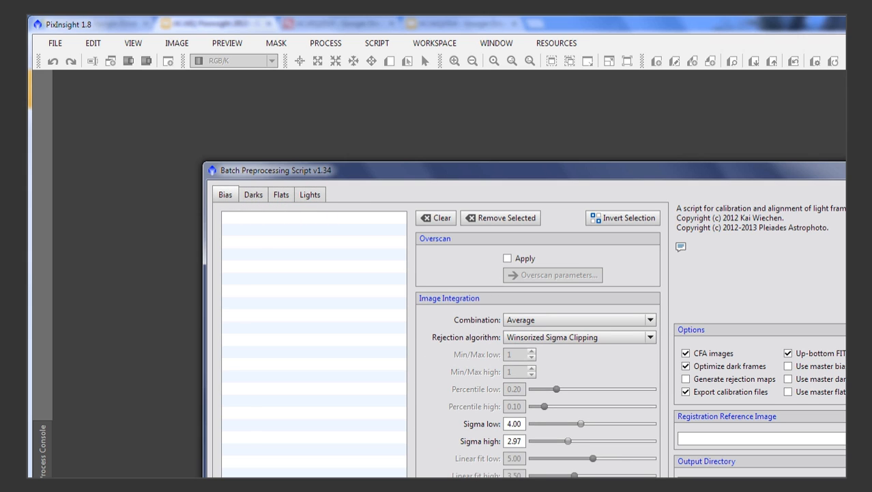
key("Escape")
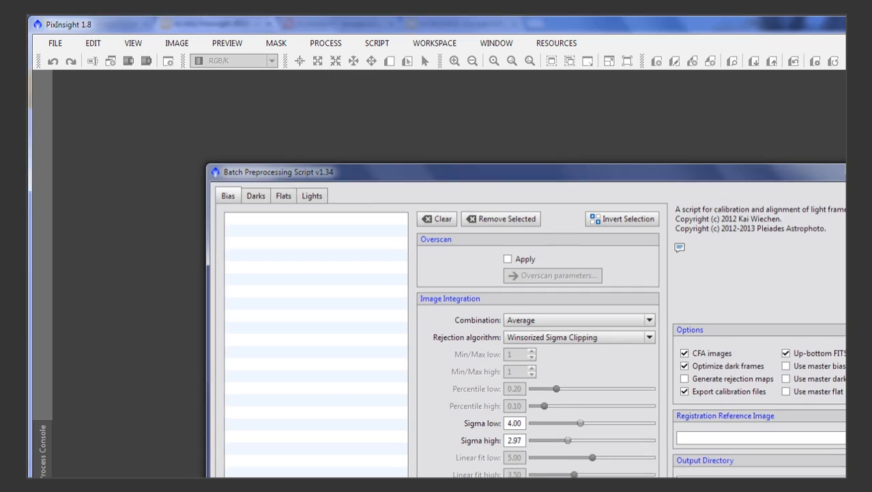
left_click(532, 372)
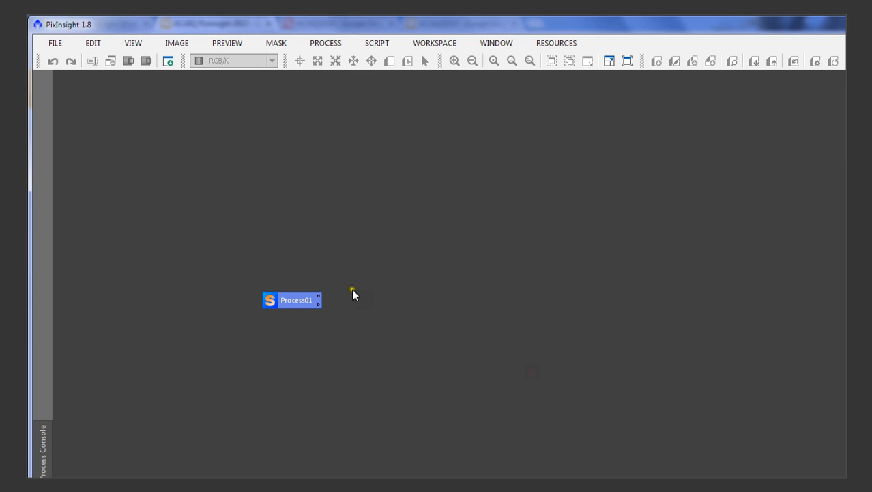
- Launch the BatchPreprocessing script from the Process01 icon to check its restored frames and settings, and exit it
double_click(299, 301)
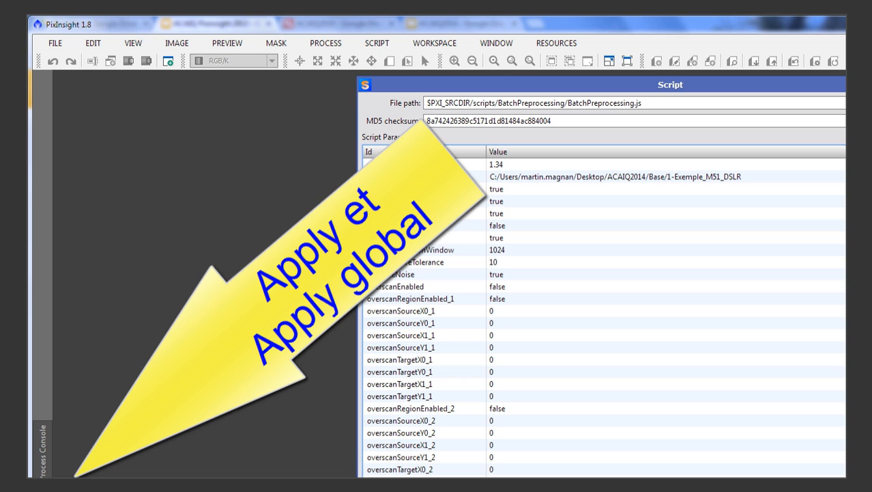
key("F6")
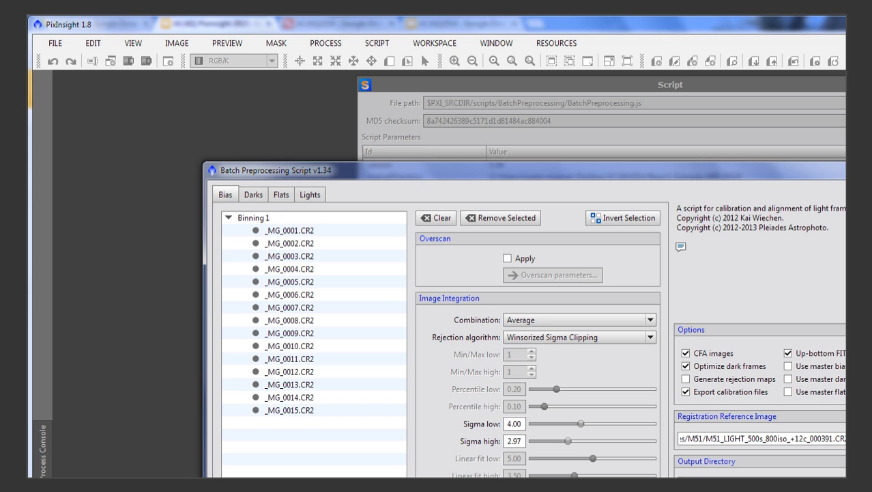
left_click(839, 483)
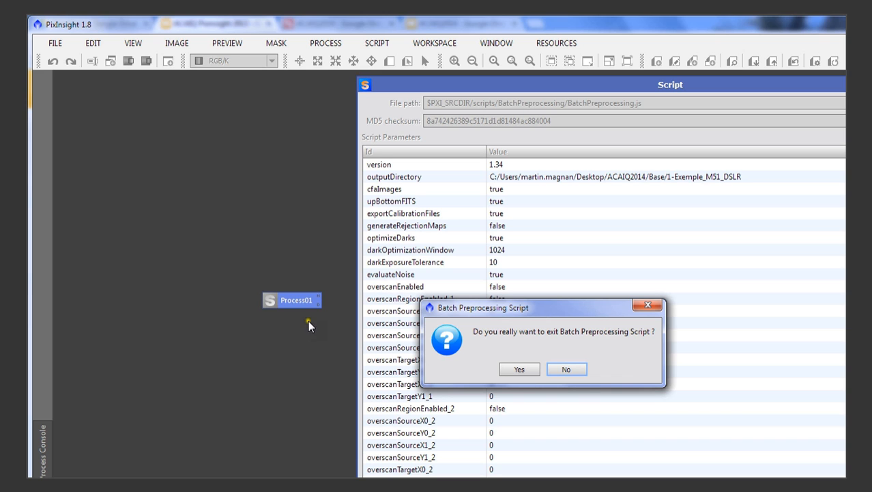
left_click(571, 368)
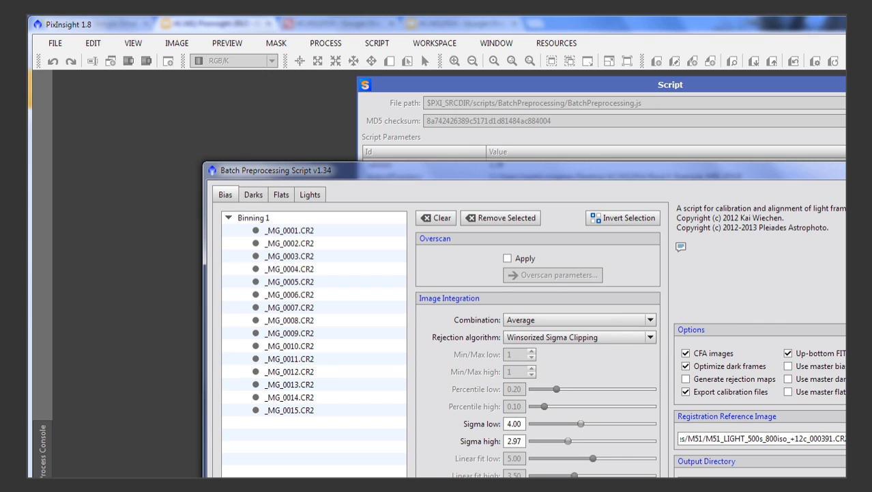
key("Escape")
left_click(516, 366)
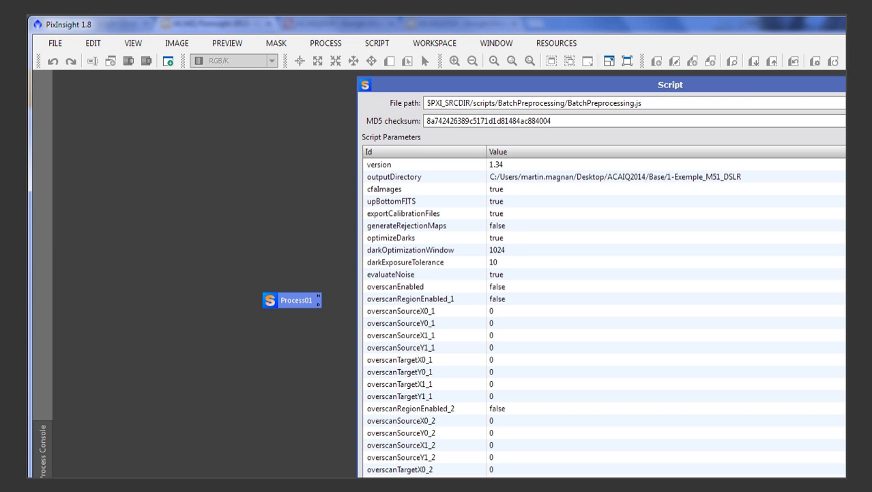
- Apply the saved script instance globally once more, exit the script, and close the Script parameters window
key("F6")
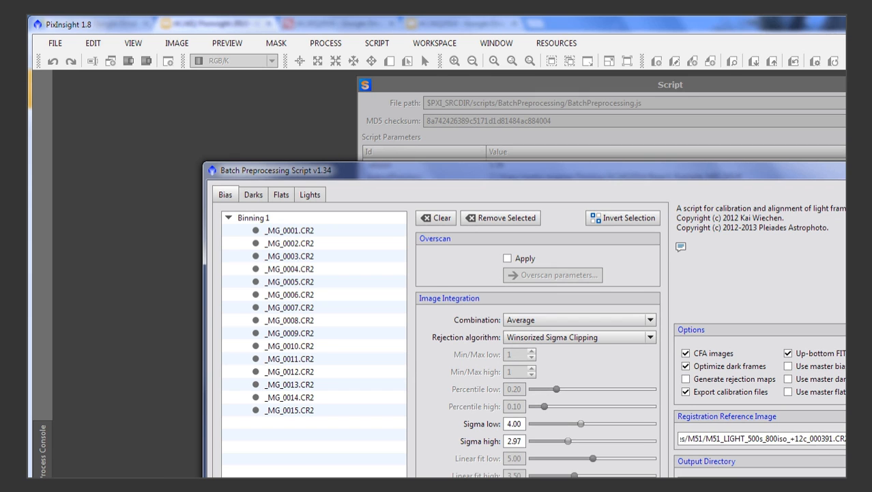
key("Escape")
left_click(520, 362)
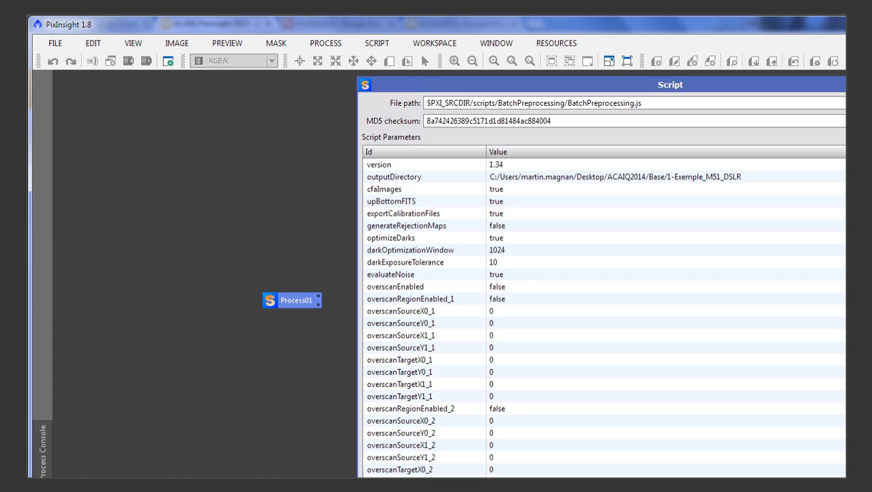
key("Escape")
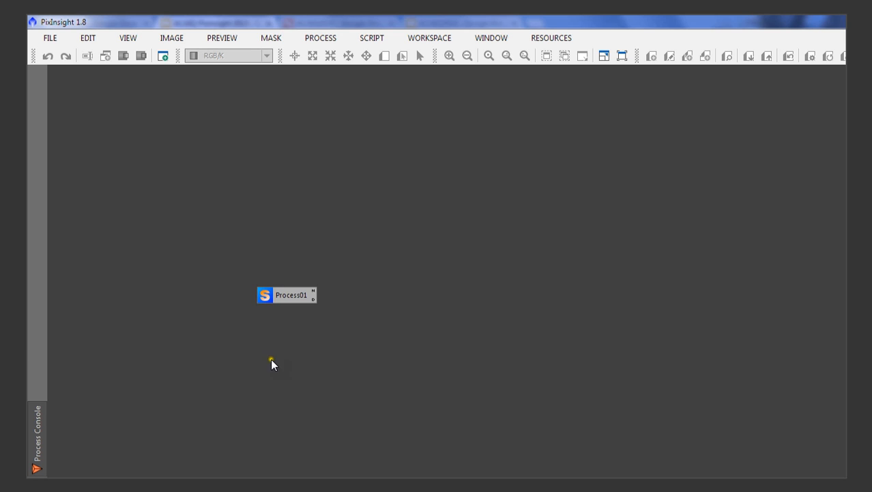
- Open the flat frame FLAT_1-10s_800iso_+12c_000377.CR2 in the workspace
double_click(342, 187)
left_click(310, 119)
double_click(308, 119)
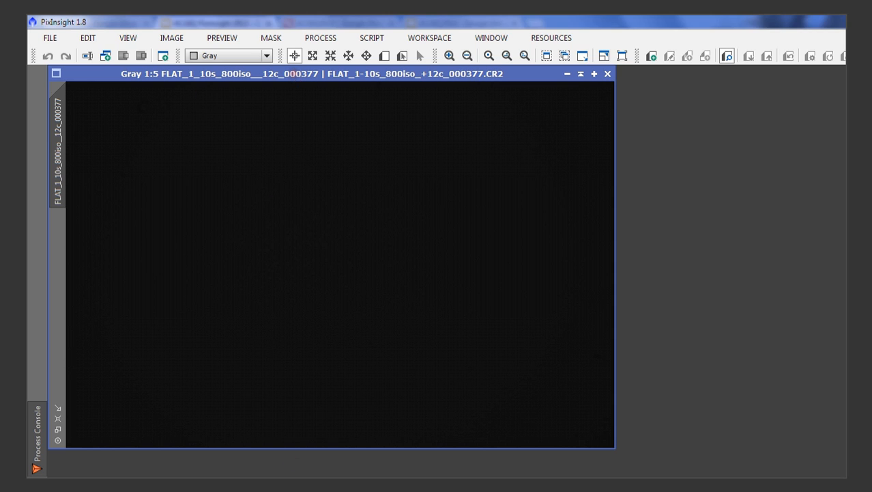
- Bring the flat frame FLAT_1-10s_800iso_+12c_000377.CR2 back into view and move its window to Workspace02
key("ctrl+w")
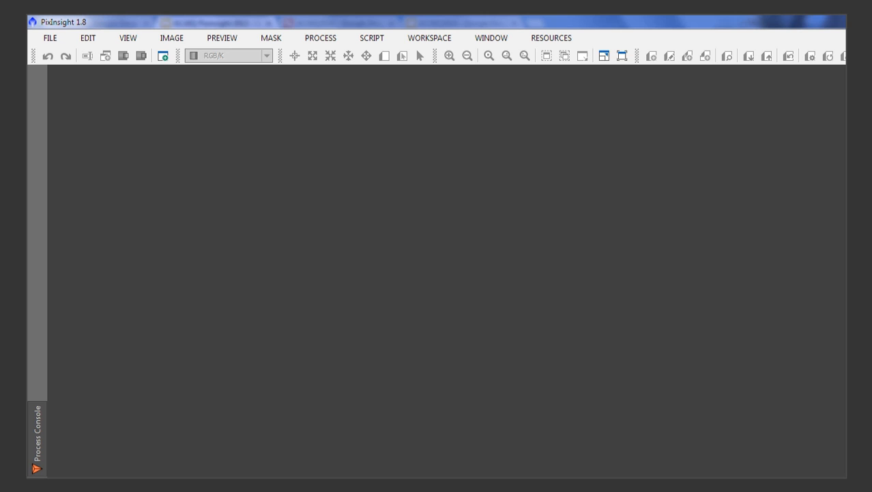
left_click(232, 480)
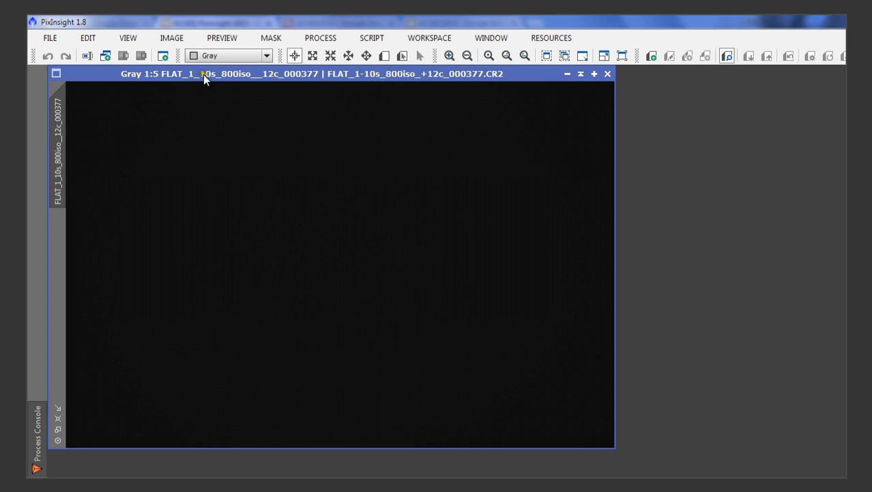
right_click(204, 74)
mouse_move(250, 89)
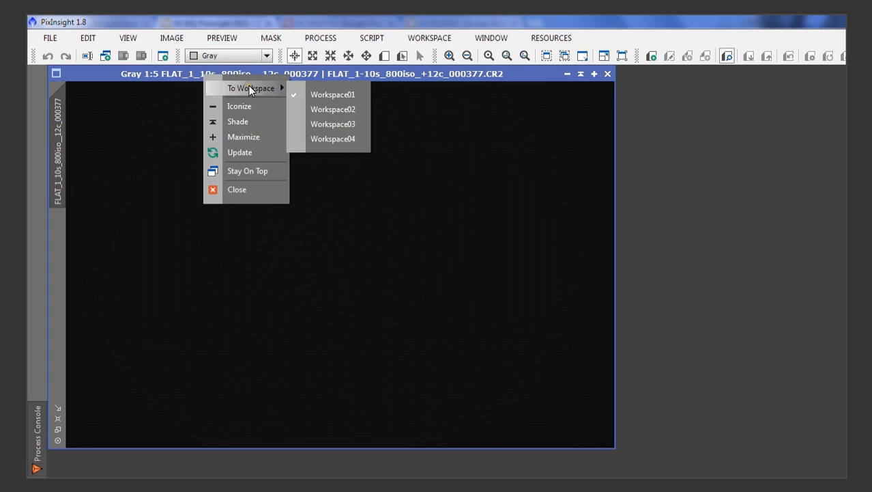
left_click(333, 109)
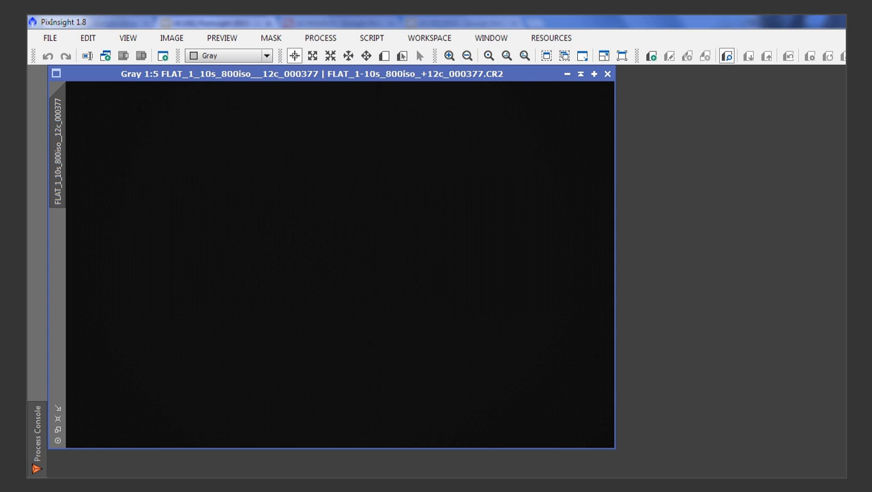
- Place the screen stretch controls on their own second row and autostretch the display of the flat frame
left_click_drag(844, 56, 49, 77)
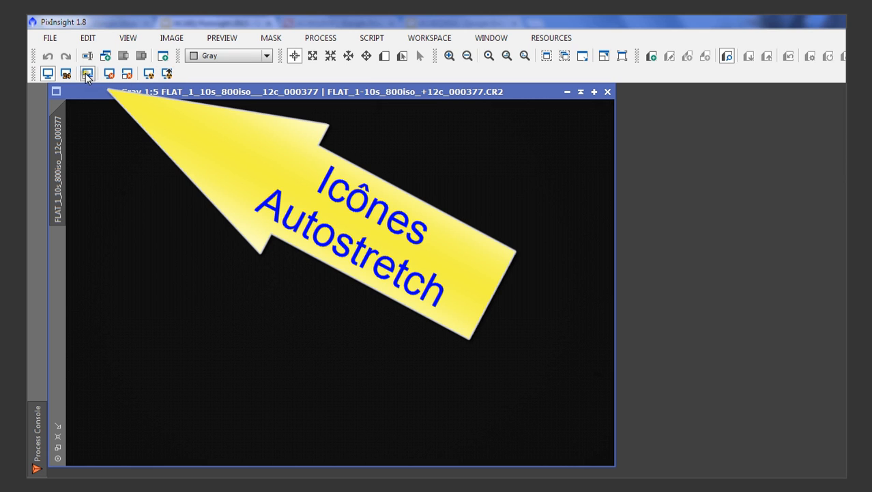
left_click(151, 75)
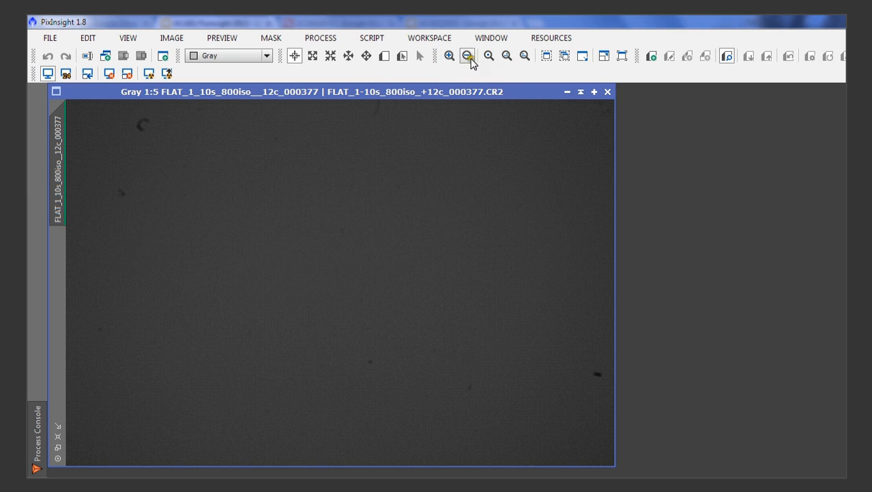
- Examine the autostretched flat frame at several zoom levels between 1:5 and 1:1, enlarging its window to fill the workspace
left_click(450, 56)
left_click(449, 56)
left_click(450, 56)
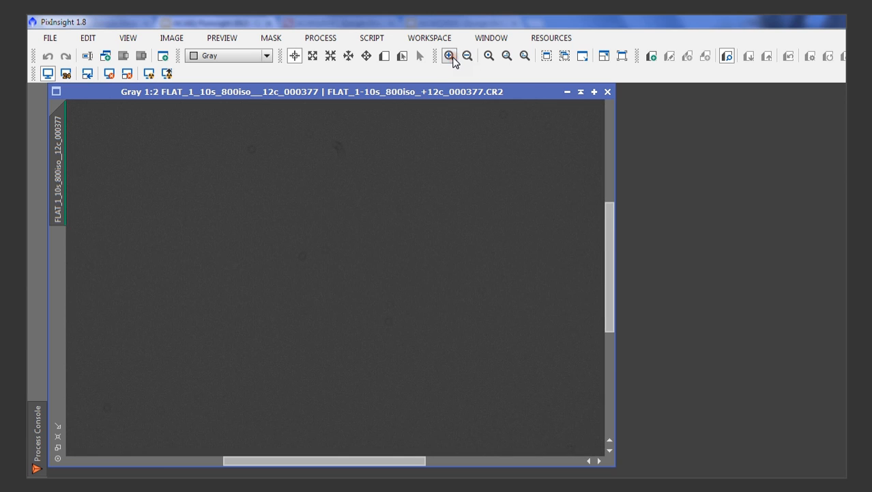
left_click(468, 56)
left_click(467, 56)
left_click(468, 56)
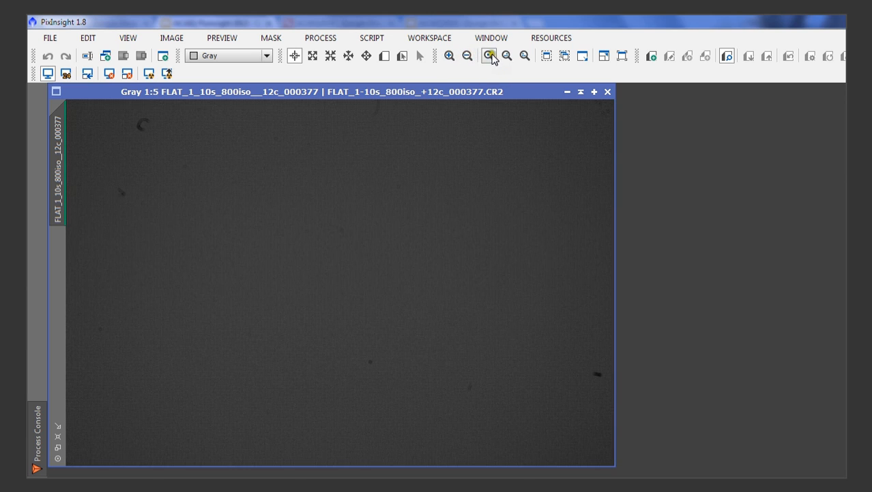
left_click(488, 56)
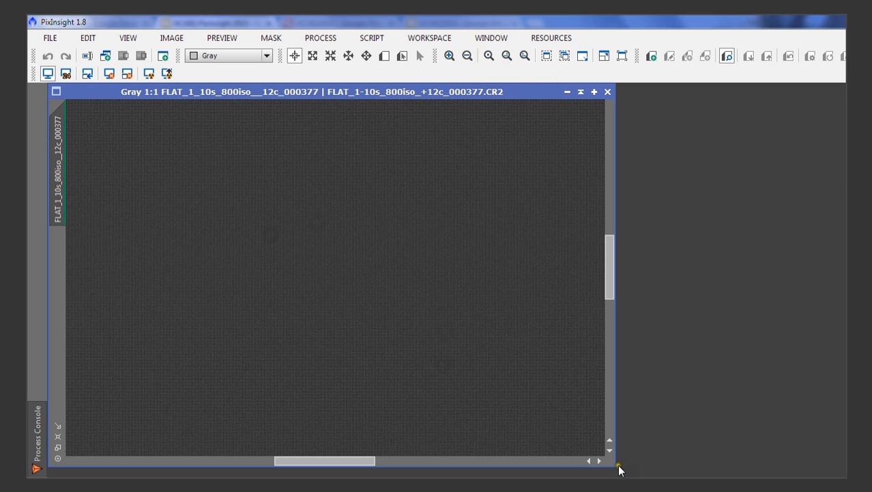
left_click_drag(615, 465, 871, 491)
scroll(616, 383, "down", 3)
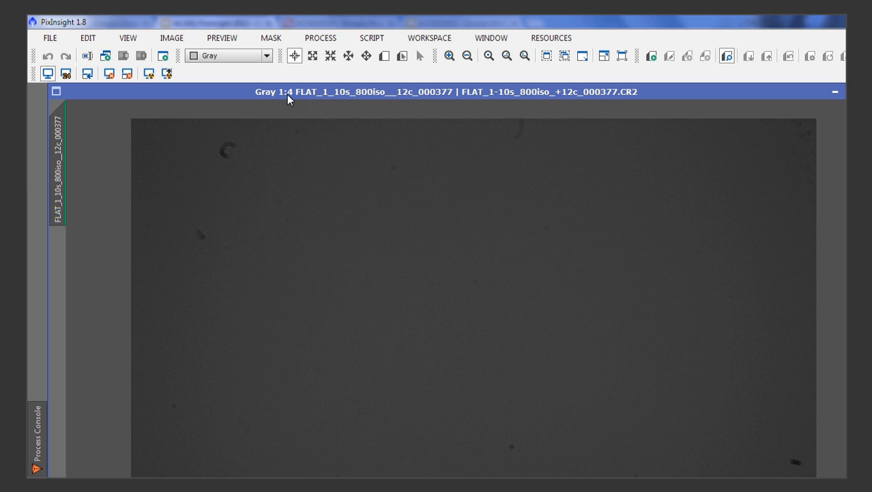
- Define a preview of about 860×808 pixels around the dust marks in the flat frame's upper-left corner and inspect it at 1:1
left_click(385, 56)
left_click_drag(138, 125, 275, 253)
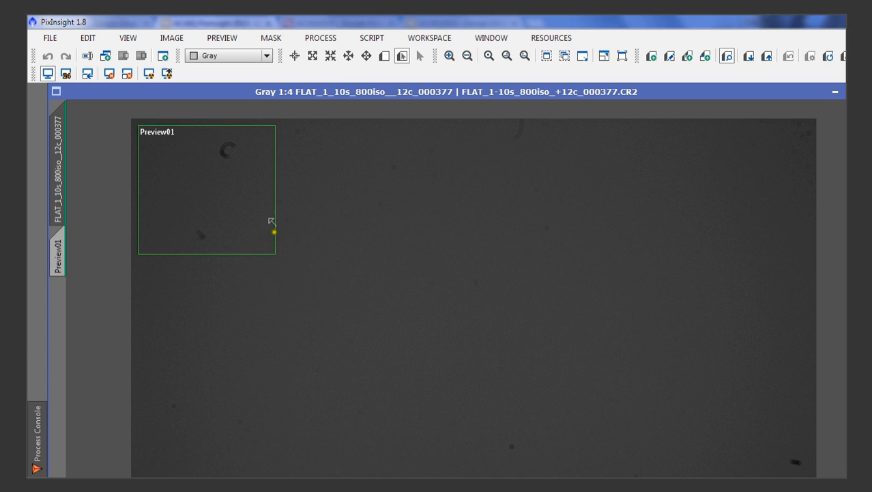
mouse_move(61, 234)
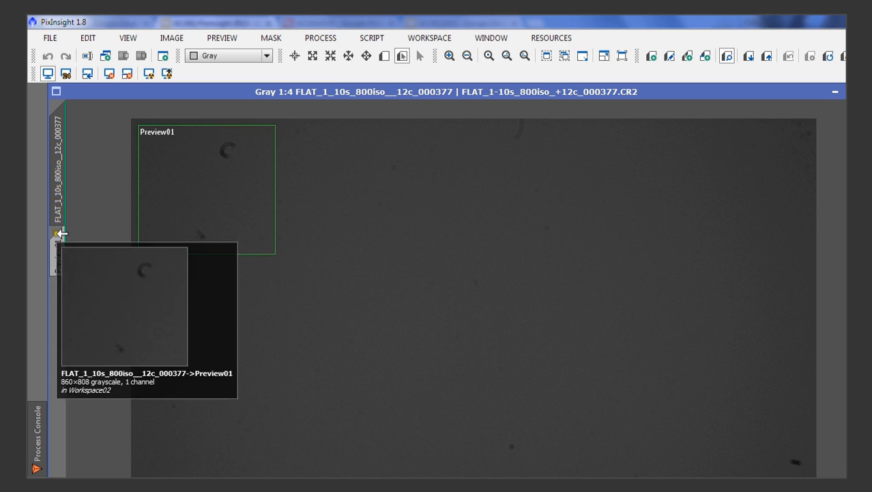
left_click(62, 251)
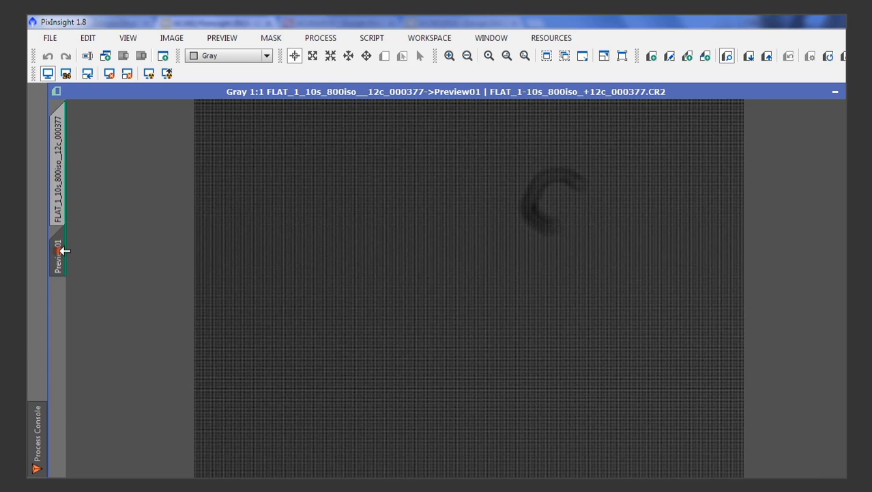
scroll(326, 250, "down", 2)
scroll(326, 250, "up", 4)
scroll(326, 251, "down", 1)
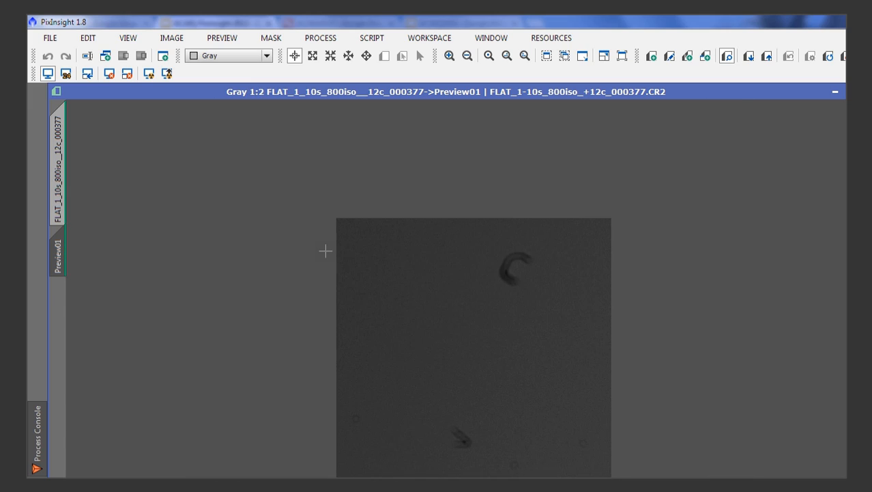
scroll(326, 251, "down", 1)
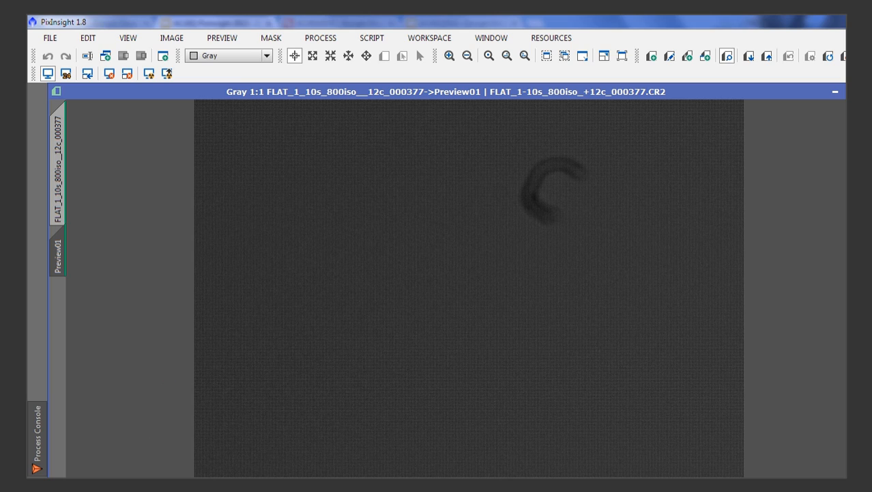
- Switch to Windows Explorer, look through the master folder inside 1-Exemple_M51_DSLR, and return to PixInsight
left_click(123, 486)
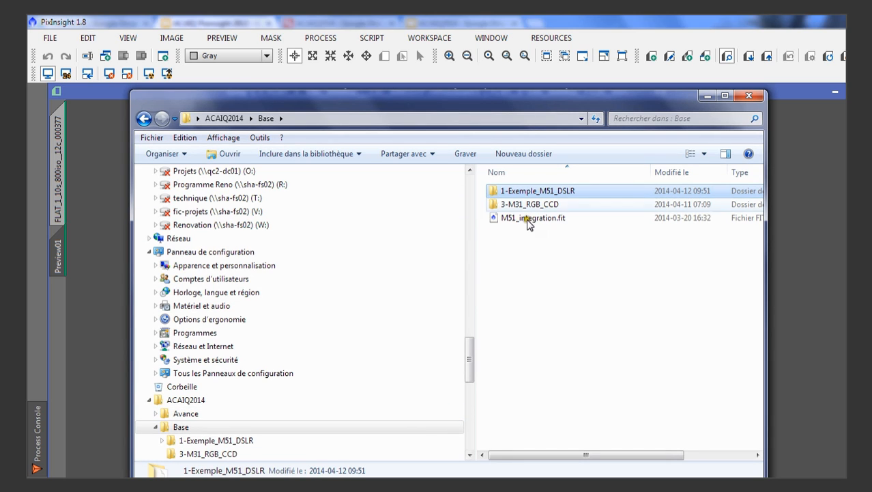
double_click(536, 191)
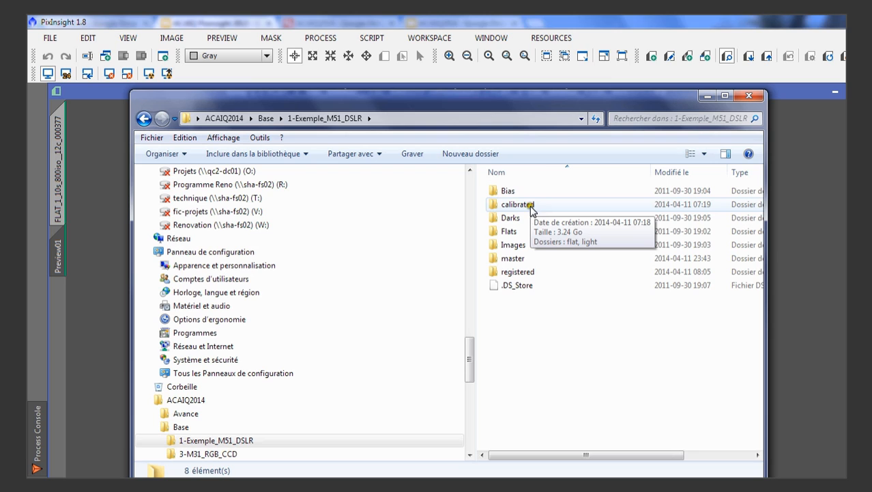
left_click(534, 260)
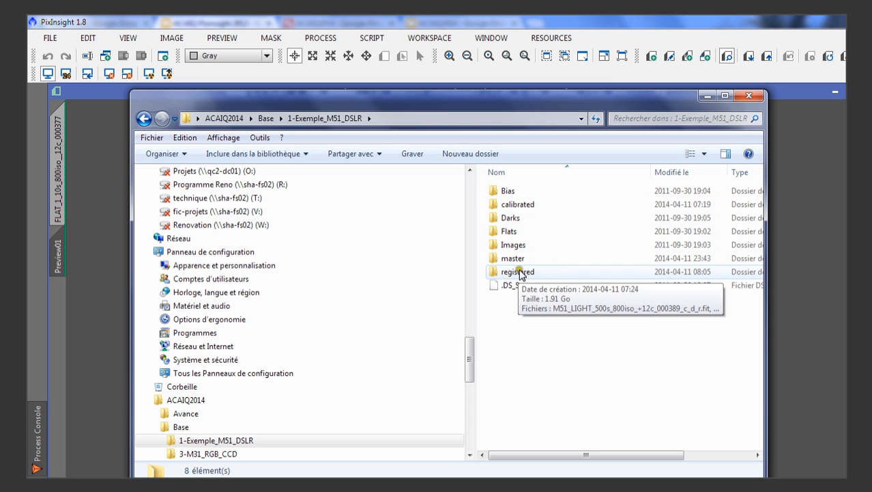
double_click(519, 258)
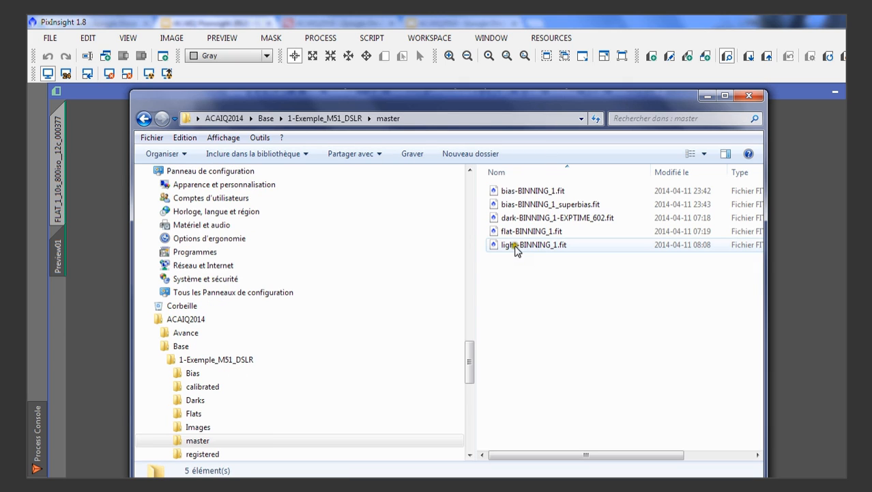
left_click(543, 485)
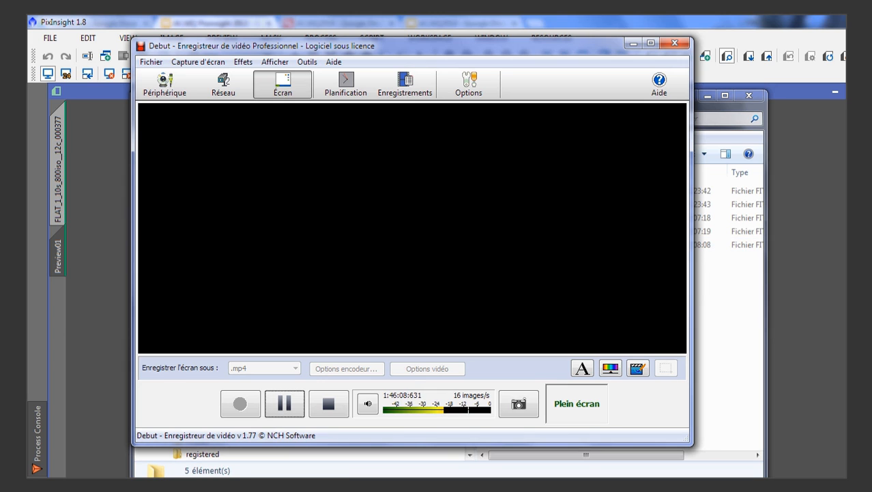
left_click(634, 44)
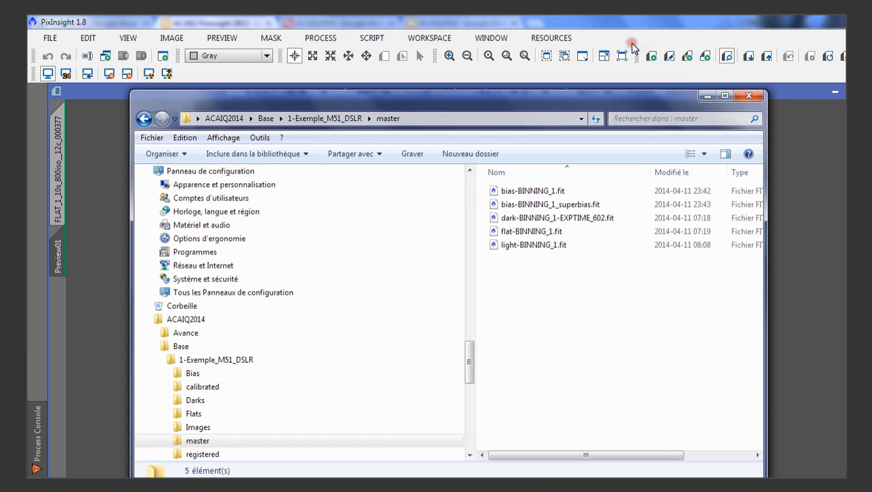
left_click(633, 27)
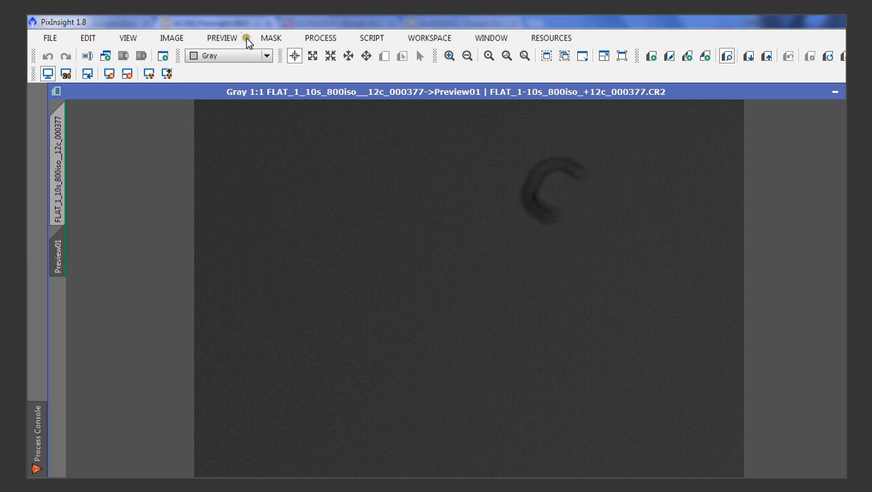
- Review the FITS format preferences from the Format Explorer, cancel them without changes, and return to the flat frame preview
left_click(130, 38)
mouse_move(161, 57)
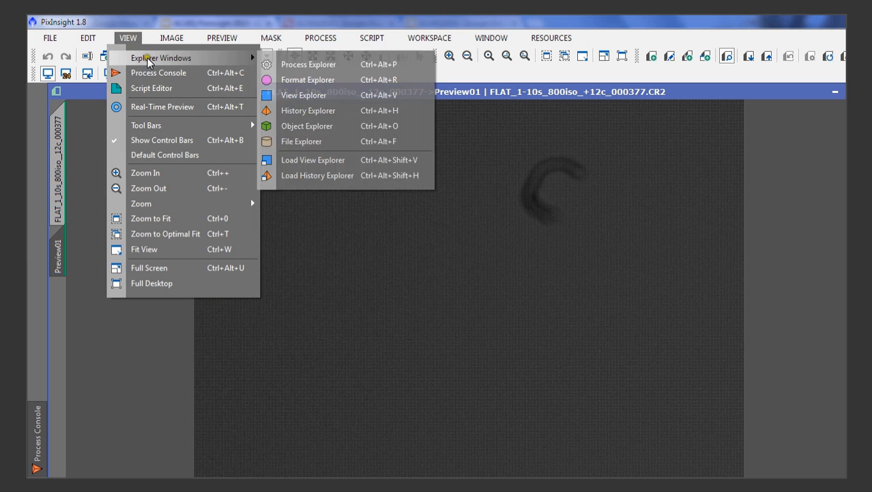
left_click(343, 79)
left_click(122, 152)
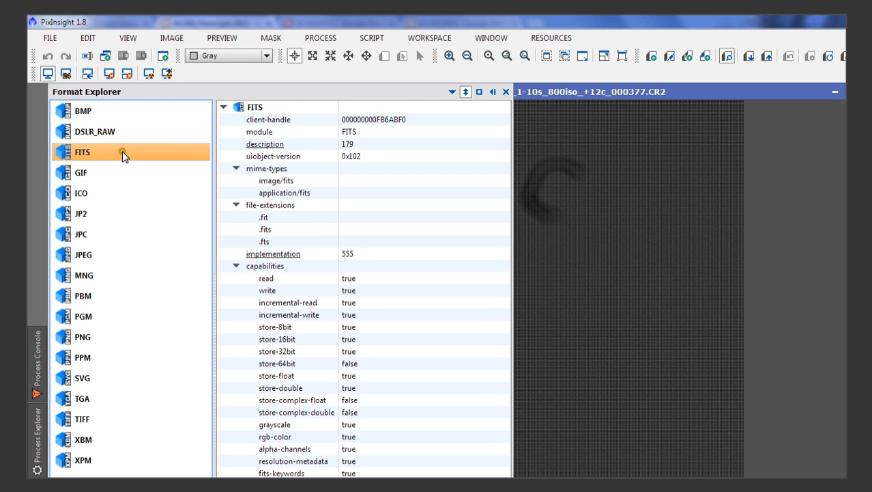
double_click(122, 152)
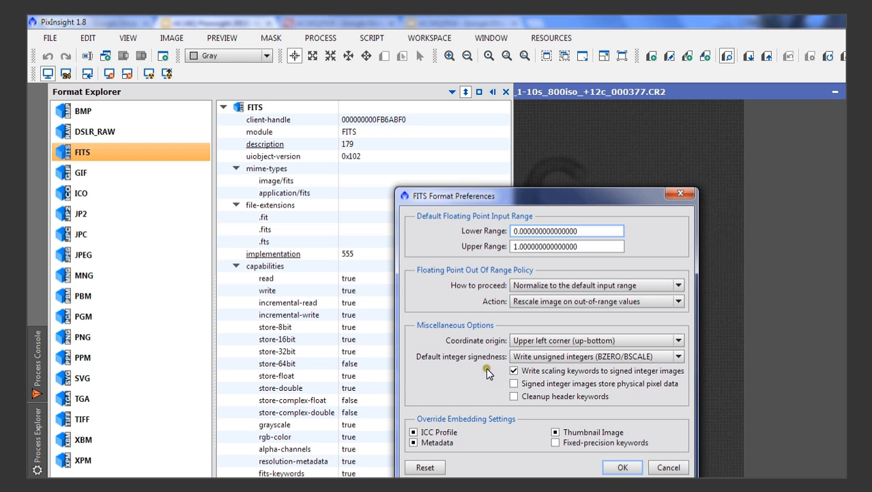
left_click(671, 466)
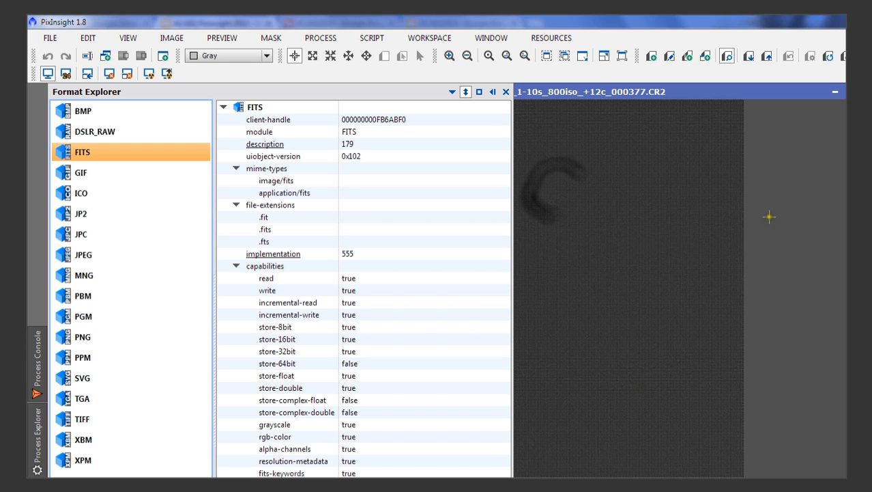
left_click(536, 93)
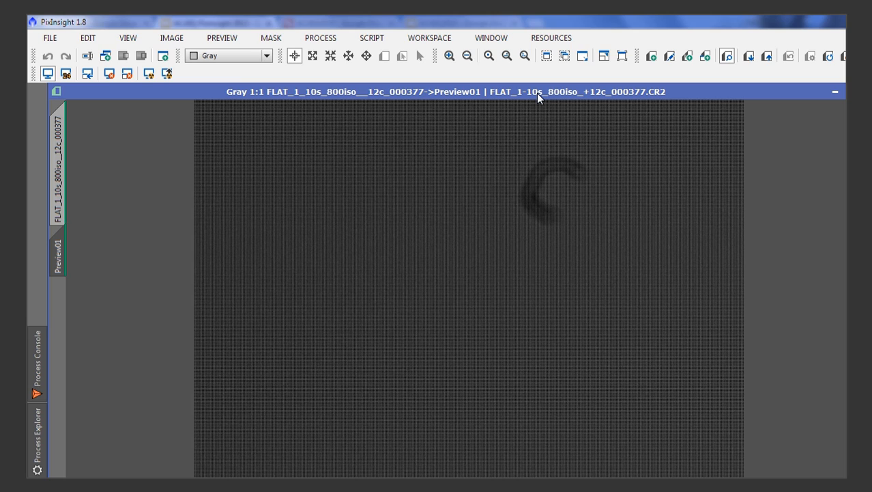
- Close the flat frame, switch to Windows Explorer, and look through the flat subfolder of the calibrated folder in 1-Exemple_M51_DSLR
key("ctrl+w")
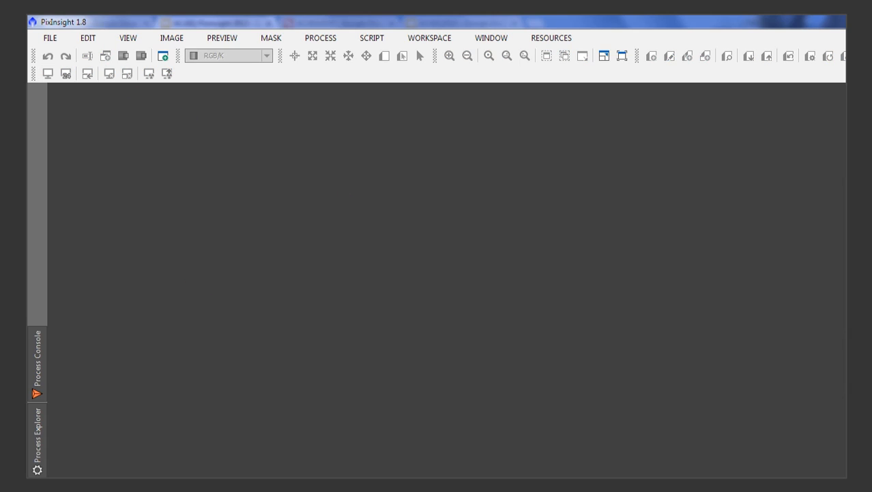
key("alt+Tab")
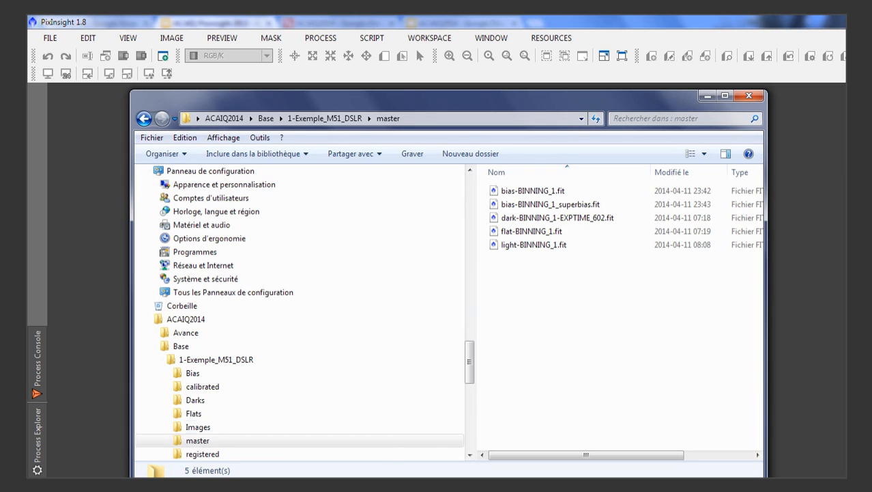
left_click(319, 121)
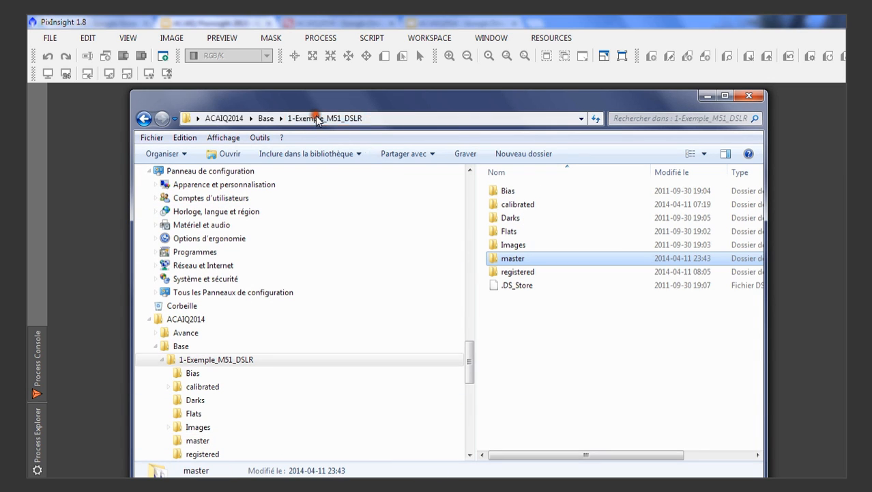
double_click(540, 207)
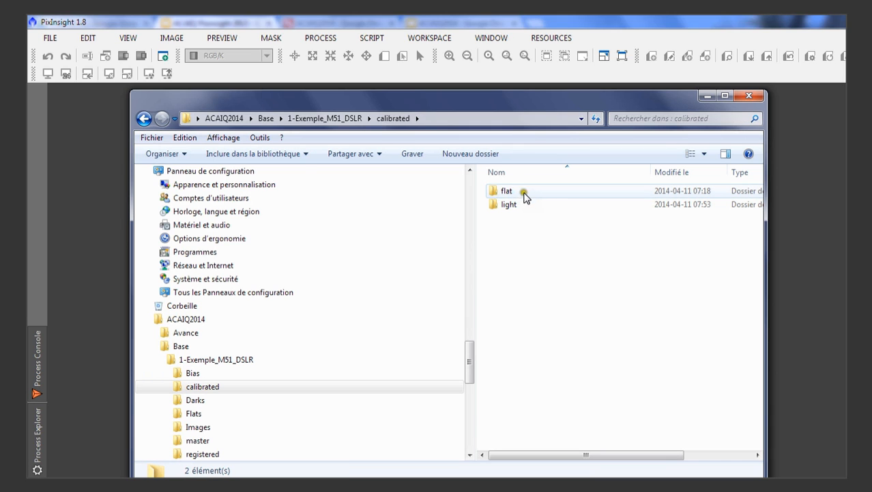
double_click(524, 193)
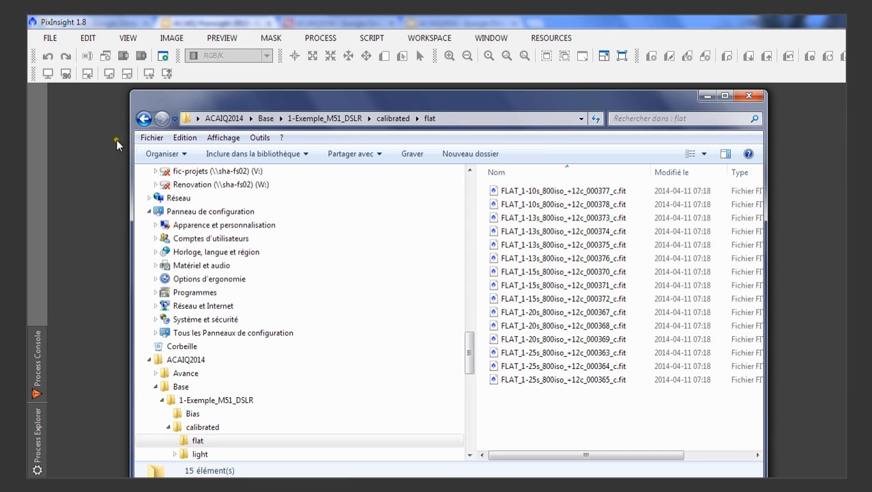
left_click(143, 118)
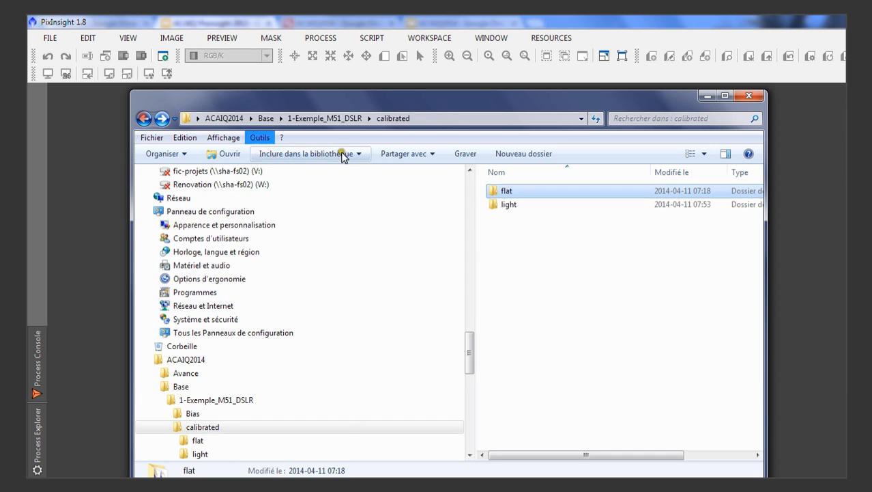
- Look through the light subfolder of the calibrated folder and return to the 1-Exemple_M51_DSLR folder
double_click(505, 205)
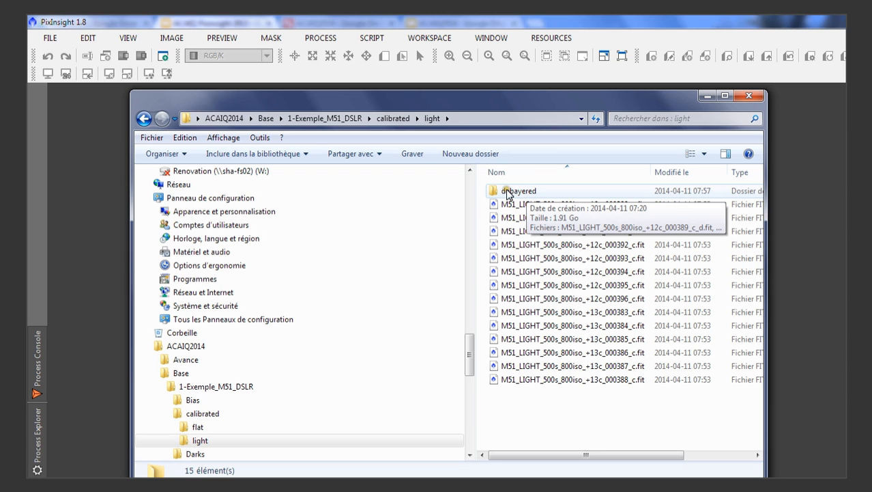
double_click(571, 193)
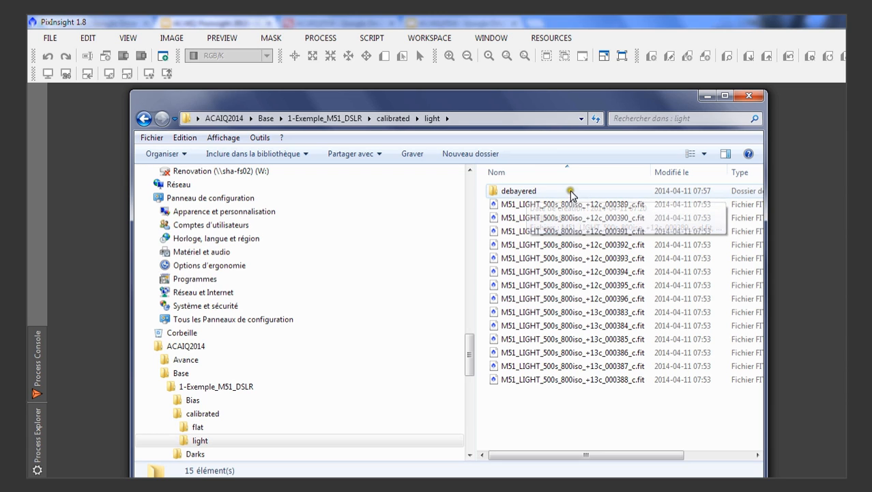
left_click(143, 118)
left_click(324, 118)
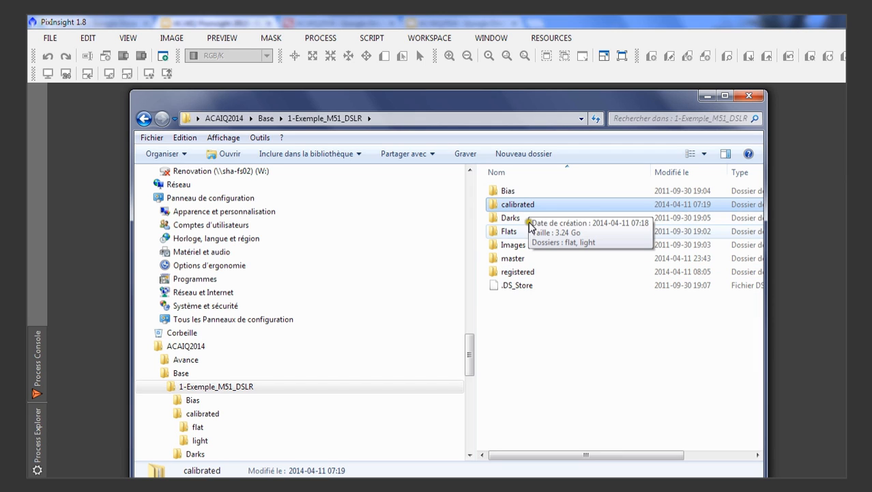
- Open the master bias bias-BINNING_1.fit from the master folder in PixInsight
double_click(517, 261)
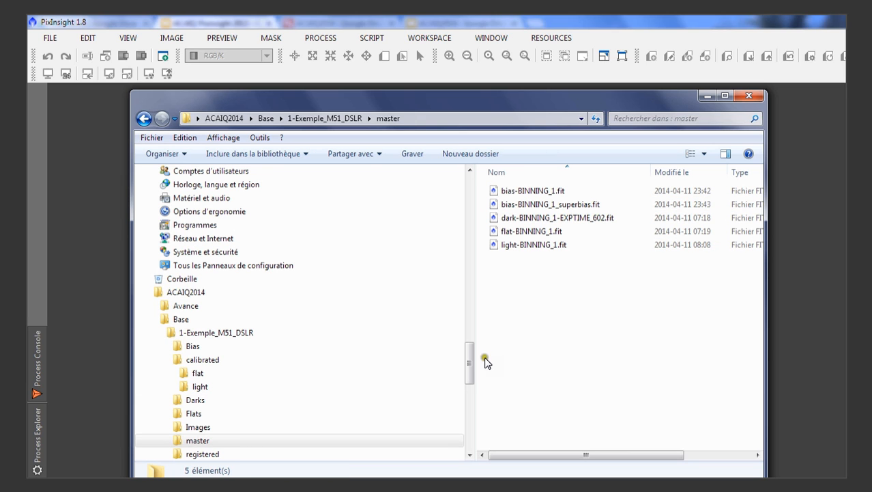
left_click_drag(489, 109, 714, 150)
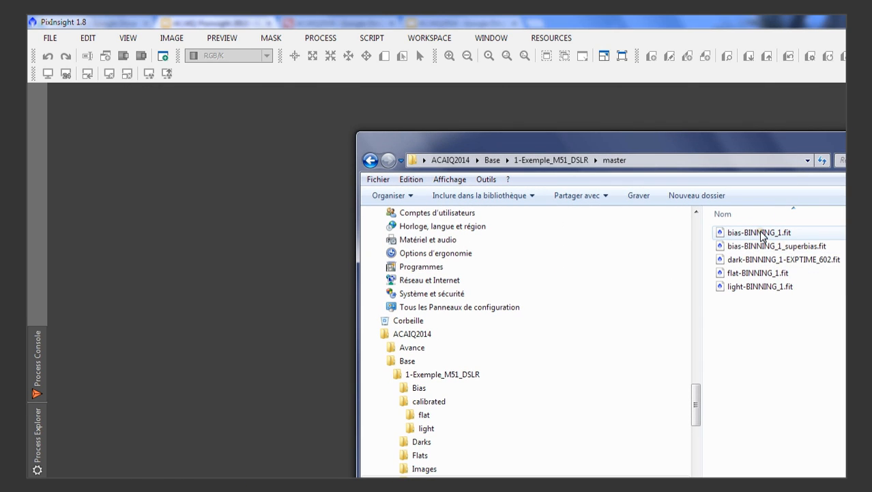
left_click_drag(724, 236, 243, 246)
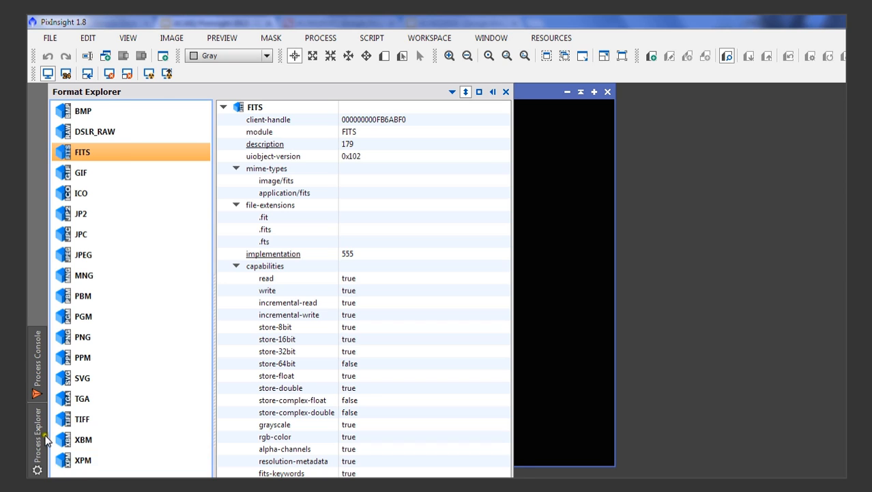
- Autostretch the master bias with ScreenTransferFunction, examine it, and close the image
mouse_move(41, 430)
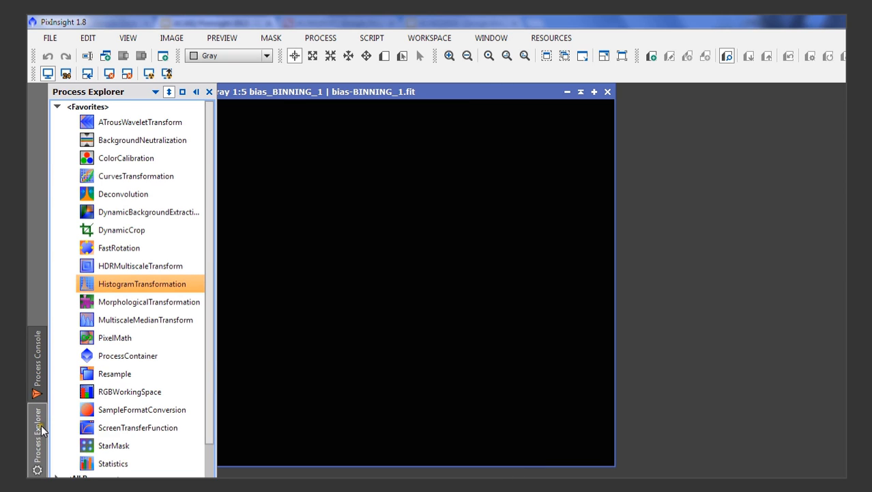
double_click(125, 429)
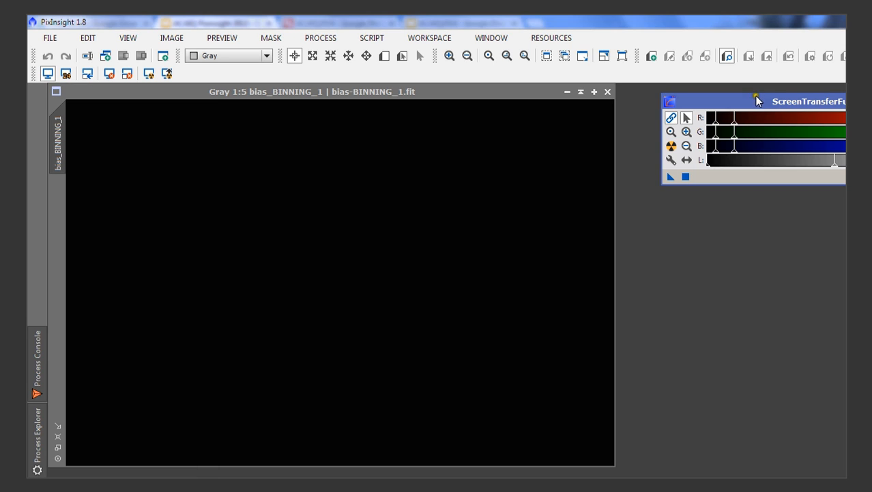
left_click_drag(756, 100, 722, 103)
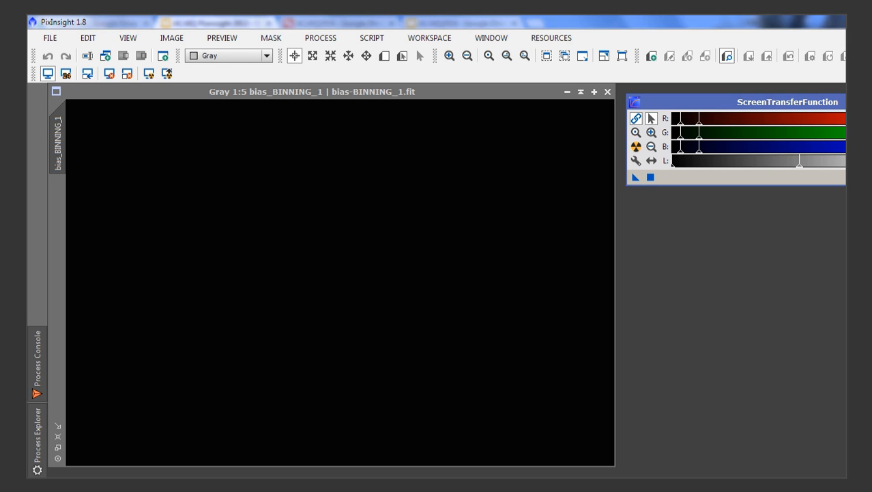
left_click(636, 147)
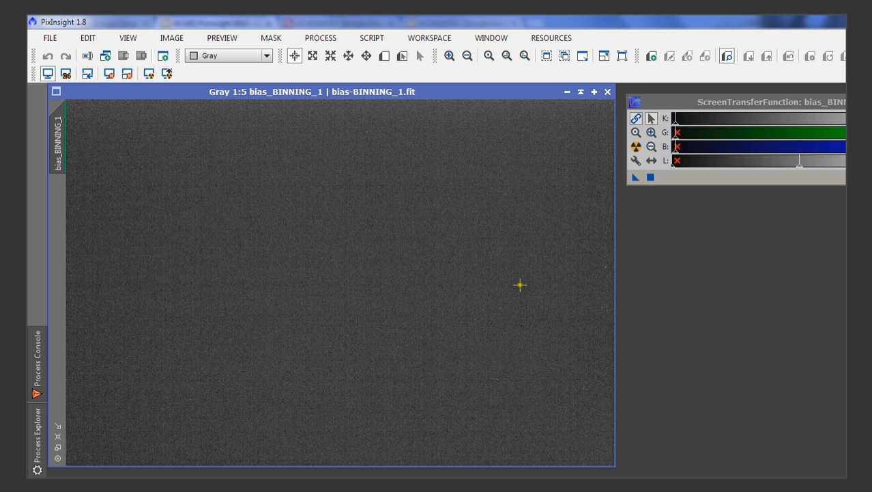
left_click(520, 283)
left_click(607, 91)
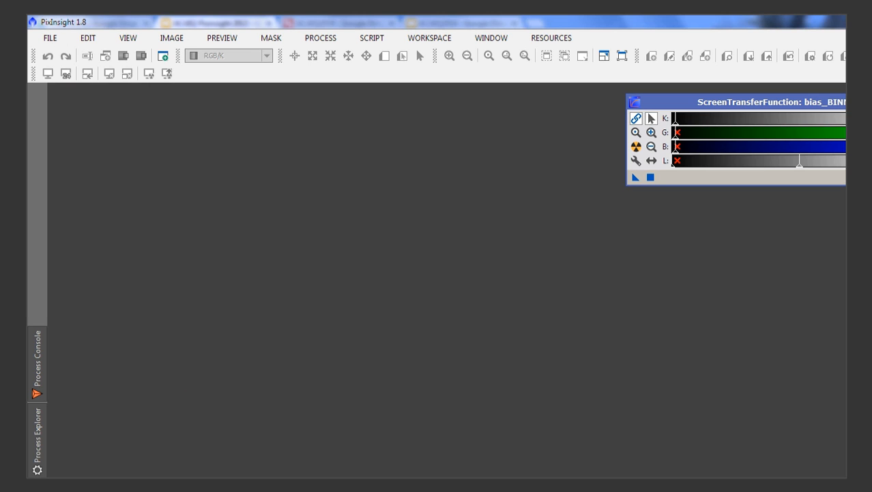
- Open the master dark dark-BINNING_1-EXPTIME_602.fit from Windows Explorer in PixInsight, and close its master and rejection map images
key("alt+Tab")
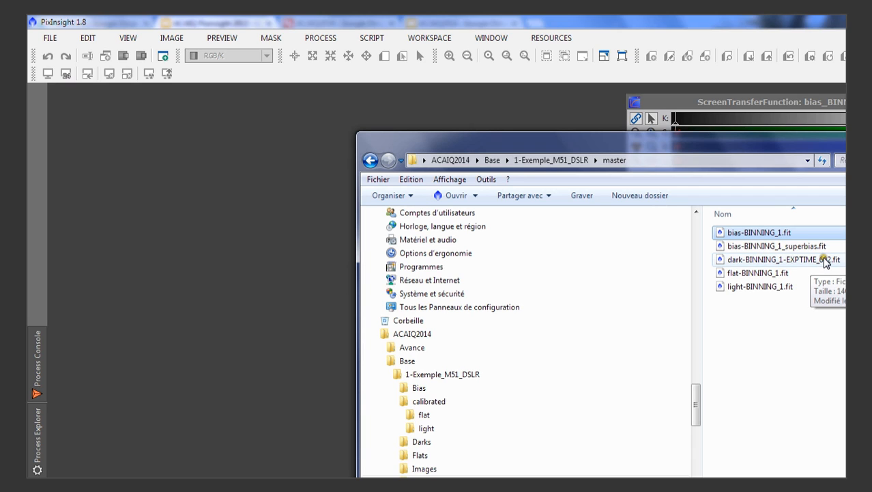
left_click_drag(825, 262, 252, 246)
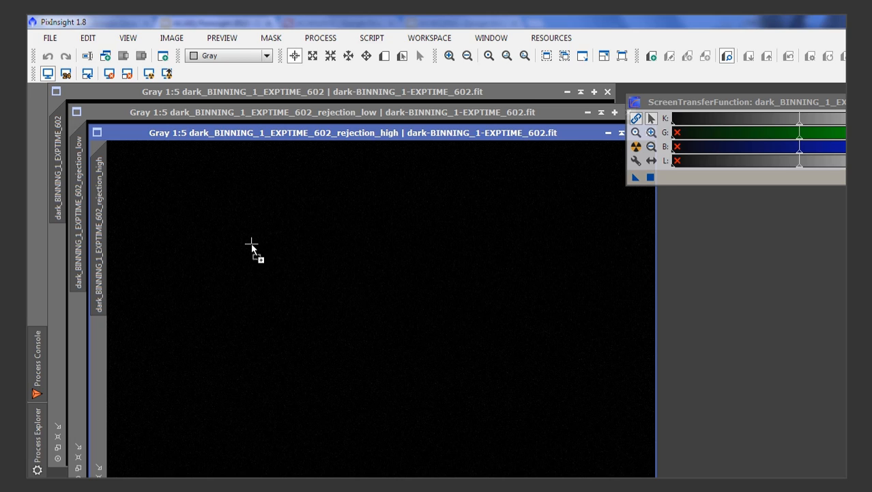
left_click_drag(692, 103, 746, 103)
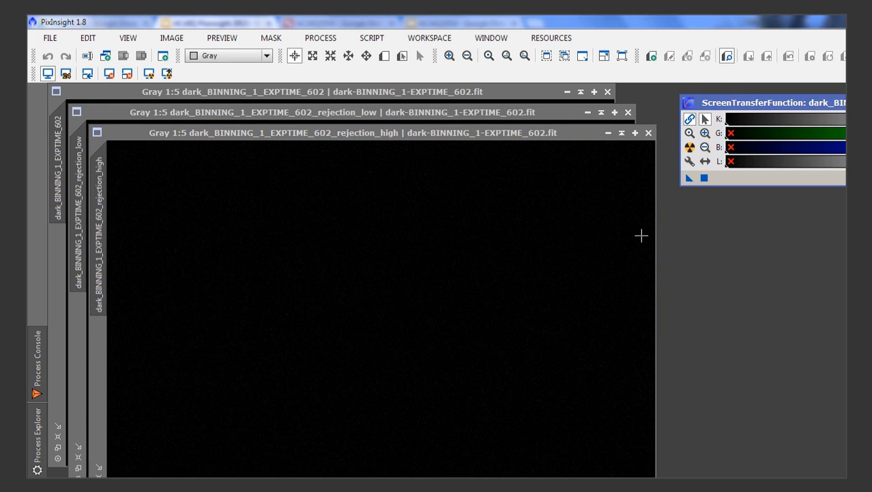
left_click(648, 132)
left_click(628, 113)
left_click(606, 91)
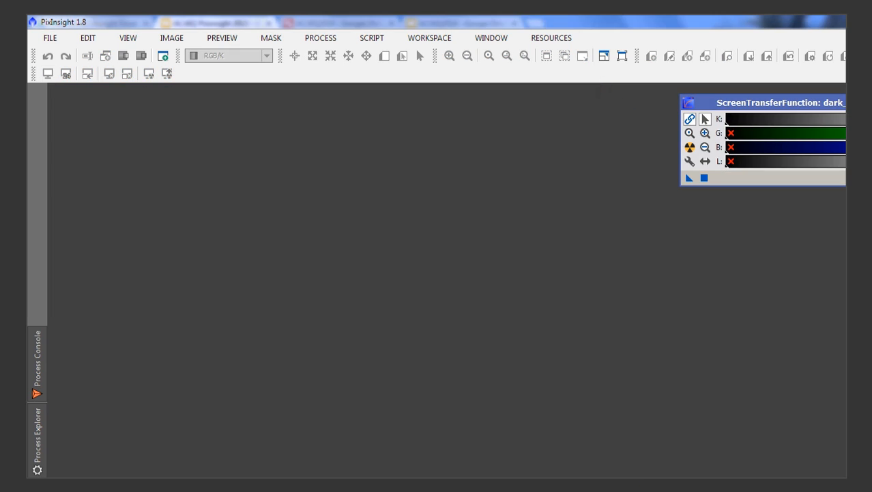
- Reopen dark-BINNING_1-EXPTIME_602.fit from the master folder in PixInsight
key("alt+Tab")
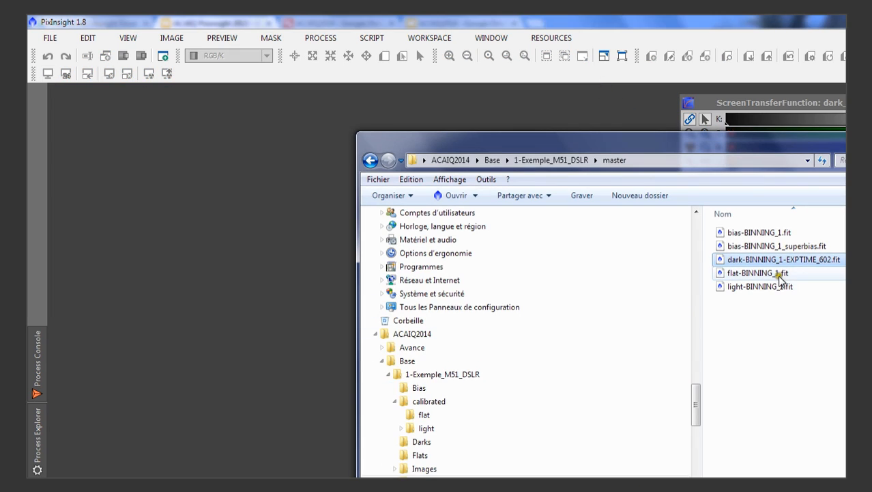
left_click_drag(779, 262, 266, 251)
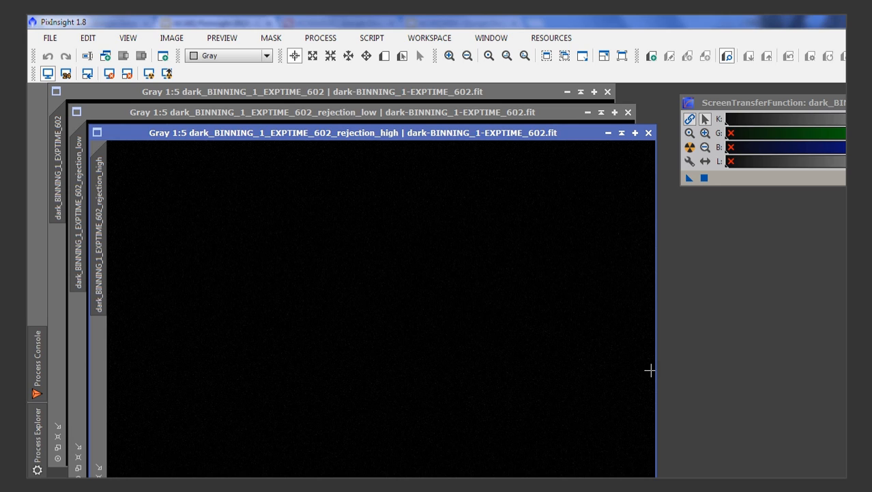
- Review the Generate rejection maps option and the Lights settings in the BatchPreprocessing script, and exit the script without running it
left_click(373, 37)
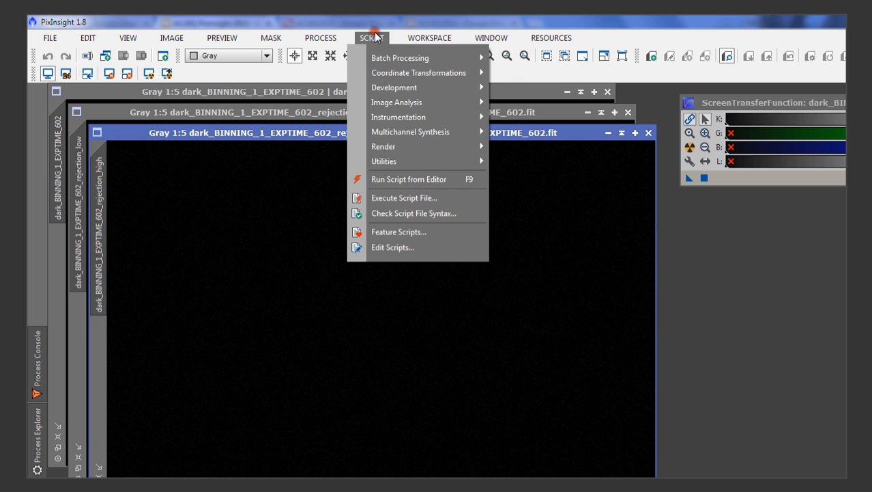
mouse_move(423, 58)
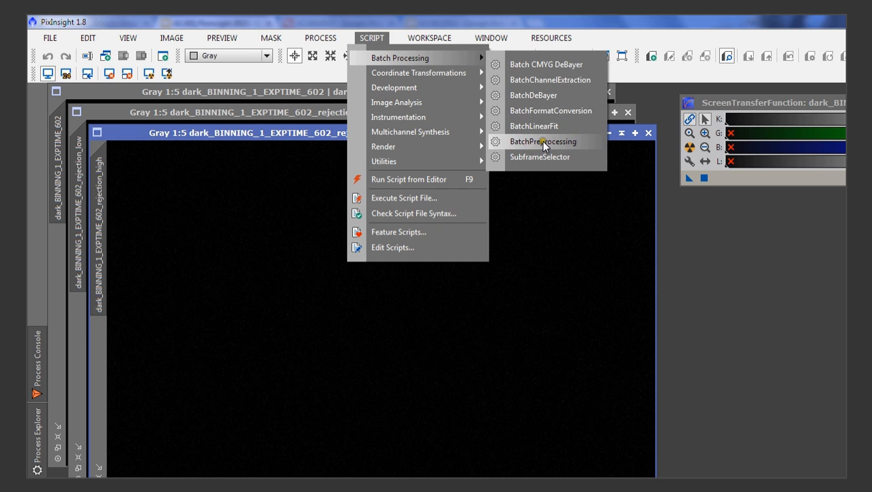
left_click(543, 143)
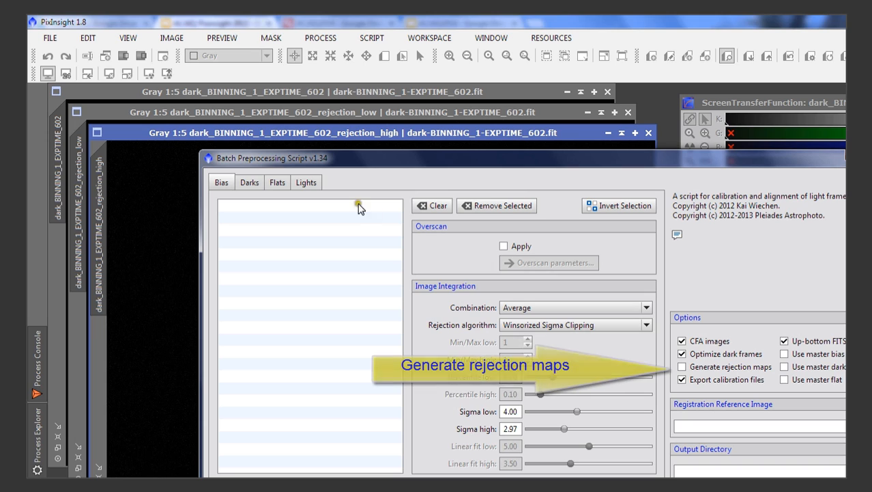
left_click(307, 183)
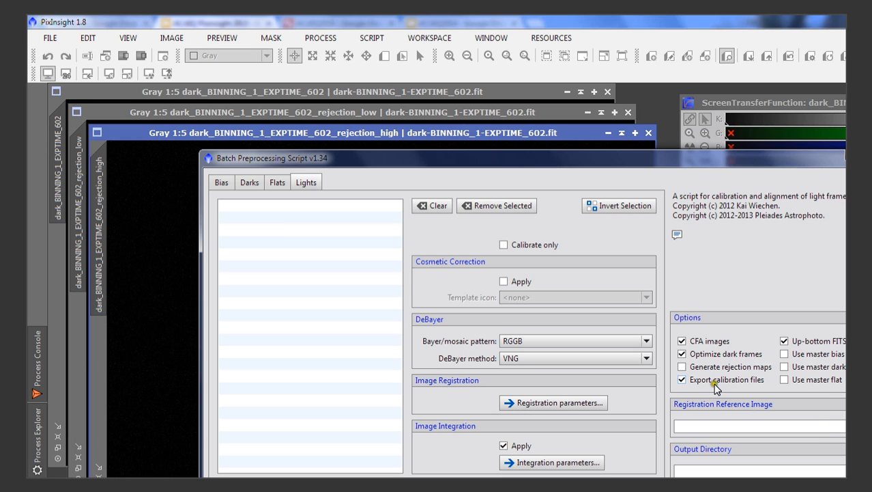
key("Escape")
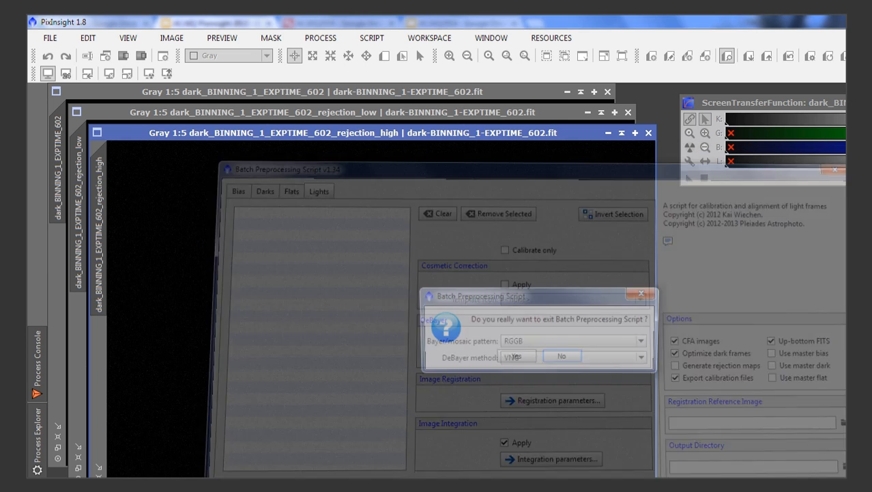
left_click(518, 357)
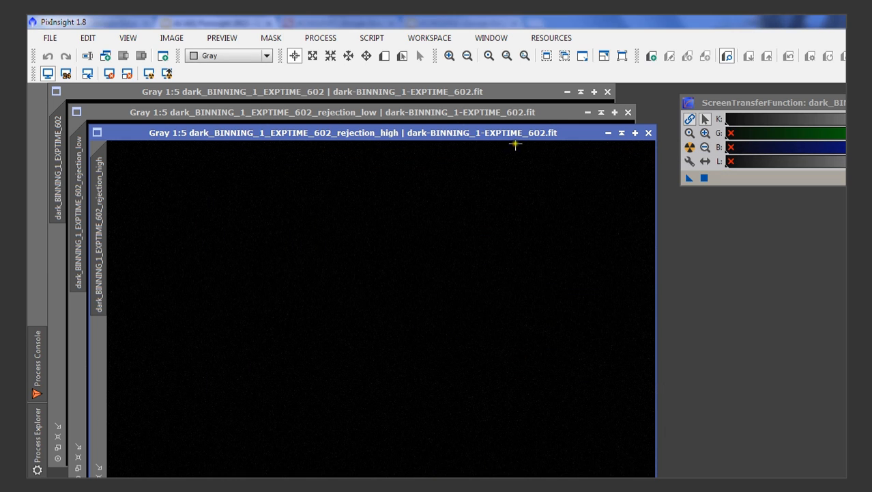
- Autostretch the dark's rejection_high map, examine its rejected pixels at 2:1 and 1:1, and close the map
left_click_drag(516, 136, 531, 162)
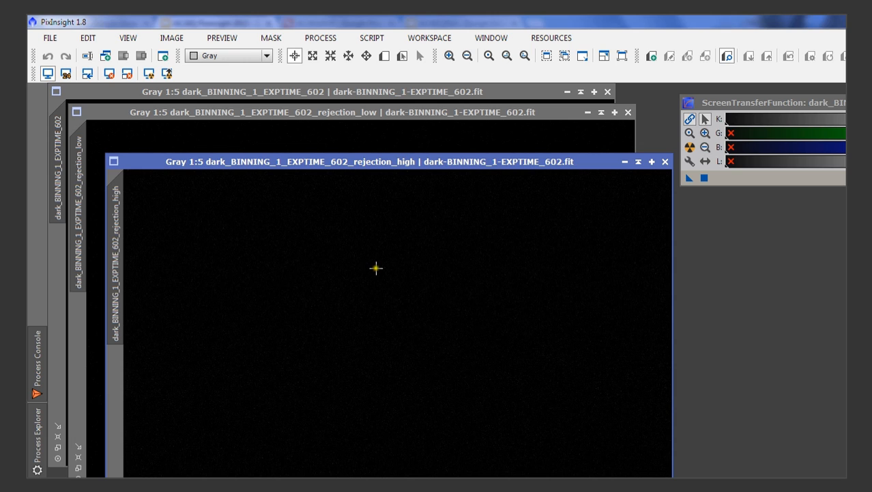
left_click(691, 149)
scroll(418, 306, "up", 2)
scroll(418, 307, "up", 8)
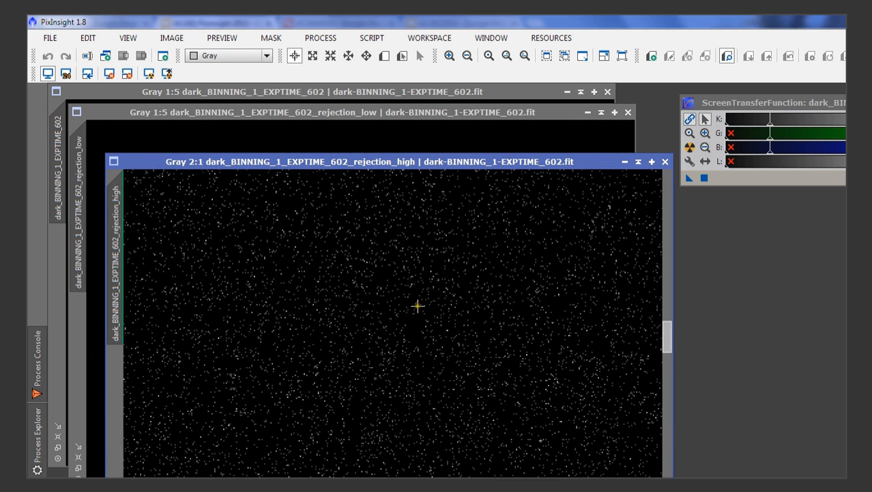
scroll(418, 306, "down", 6)
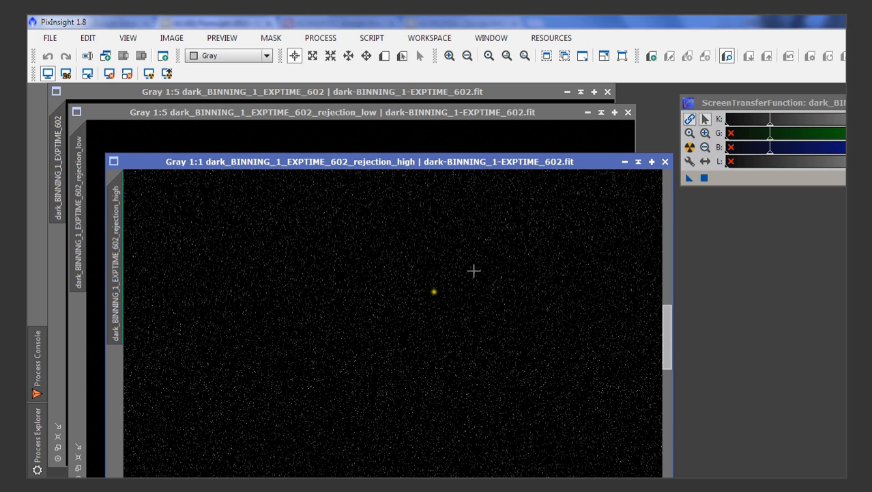
left_click(666, 161)
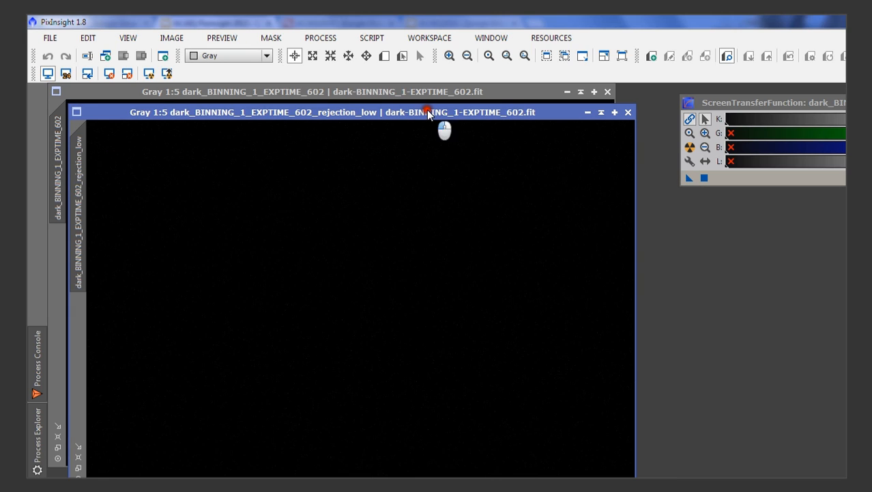
- Autostretch the dark's rejection_low map and examine its rejected pixels at 5:1
left_click(689, 146)
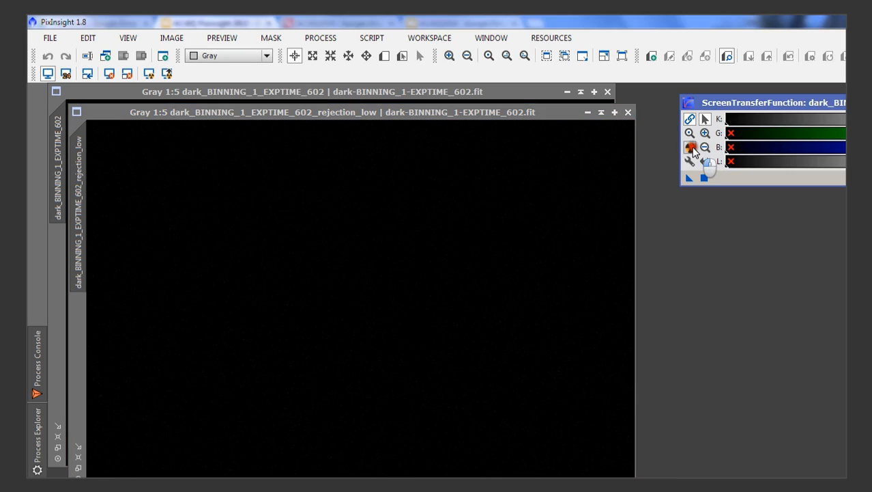
scroll(445, 280, "down", 4)
scroll(443, 282, "up", 12)
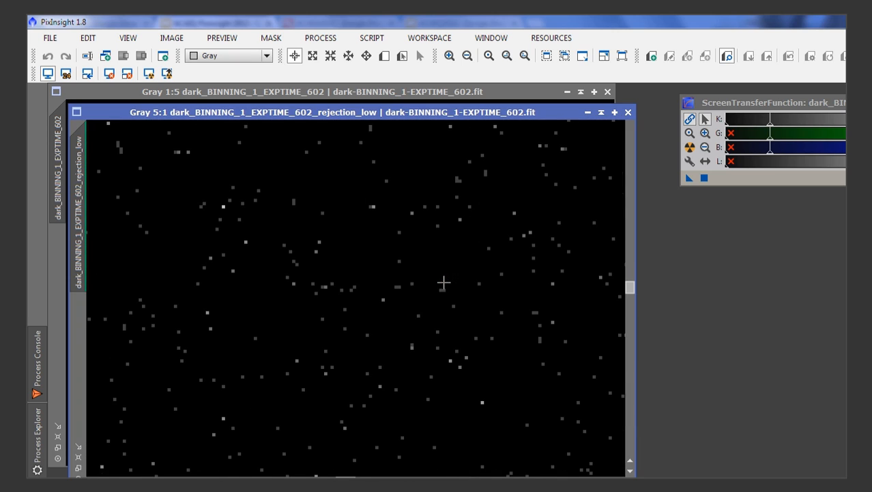
- Examine the dark's rejection_low map at 3:1 and close the map
scroll(443, 282, "down", 2)
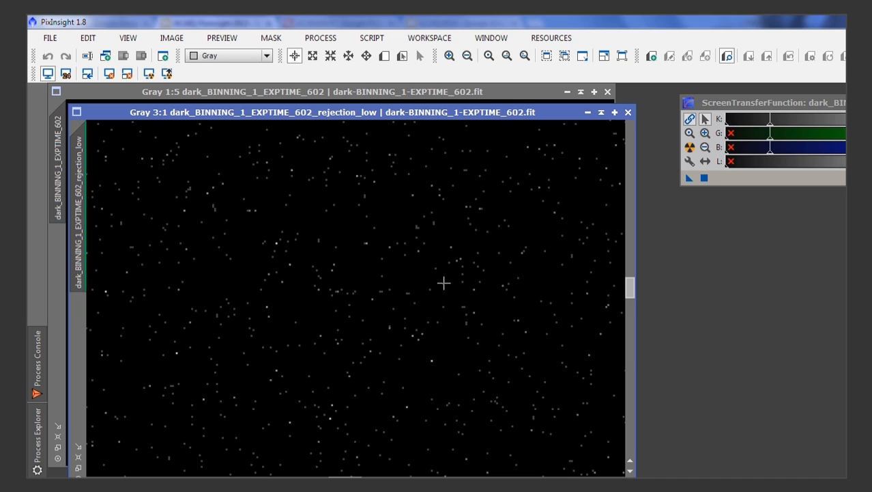
left_click(628, 112)
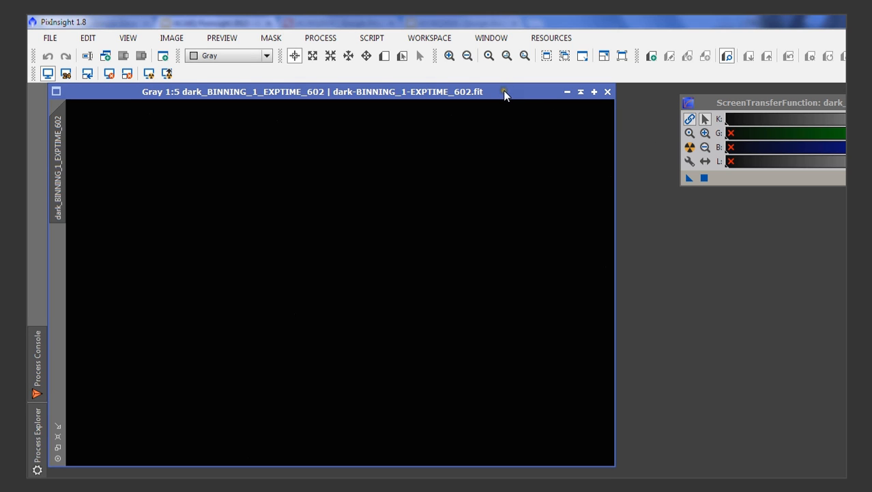
- Autostretch the master dark, enlarge its window to examine the full frame, and close the image
left_click(690, 147)
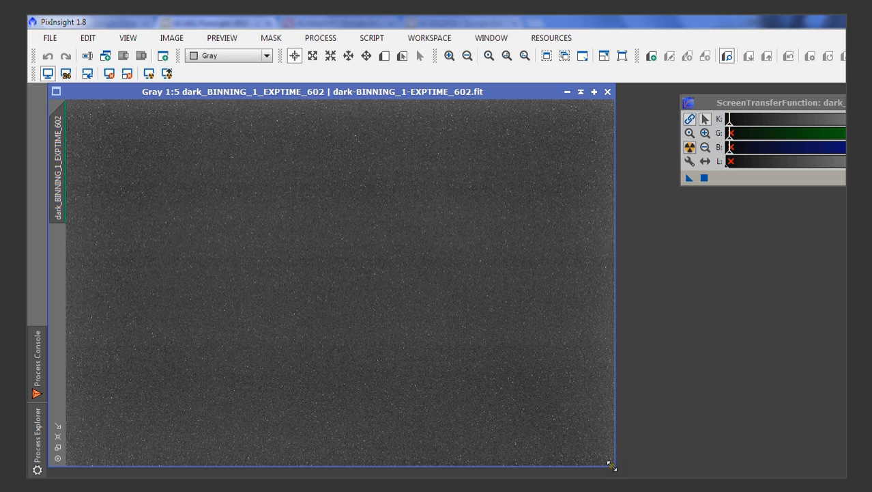
left_click_drag(613, 465, 765, 477)
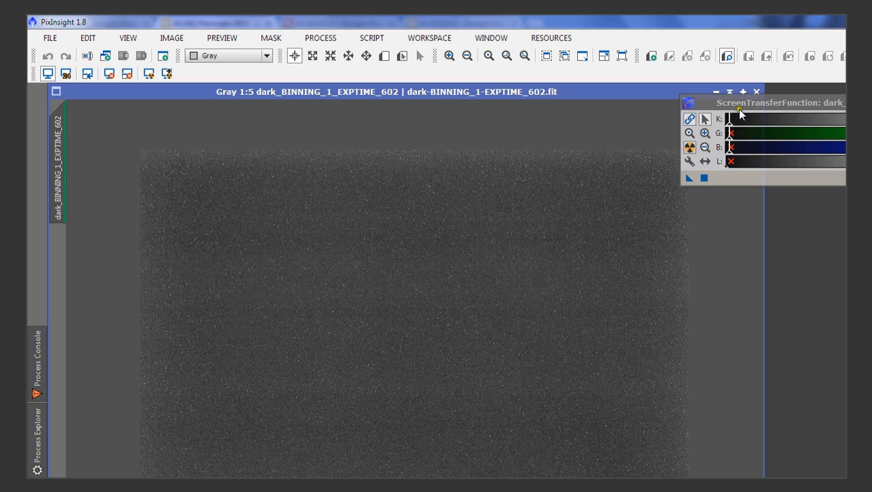
left_click_drag(738, 107, 782, 111)
left_click(756, 93)
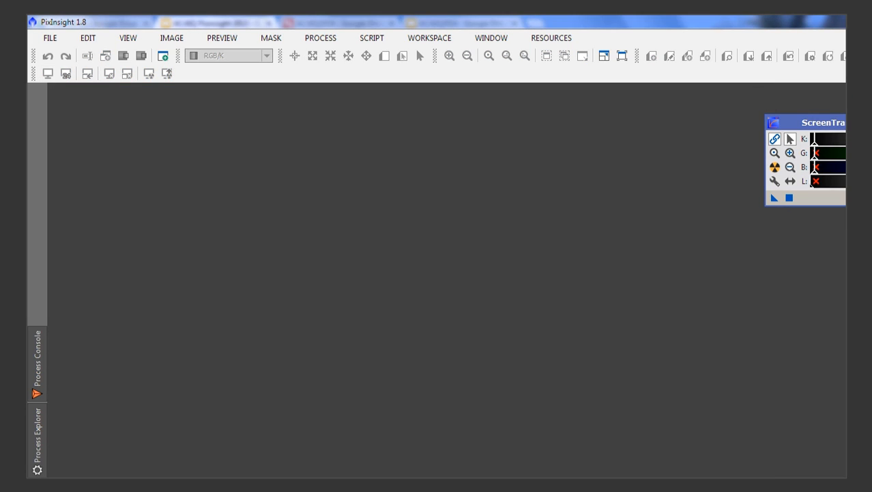
- Open flat-BINNING_1.fit from the master folder in PixInsight
left_click(164, 475)
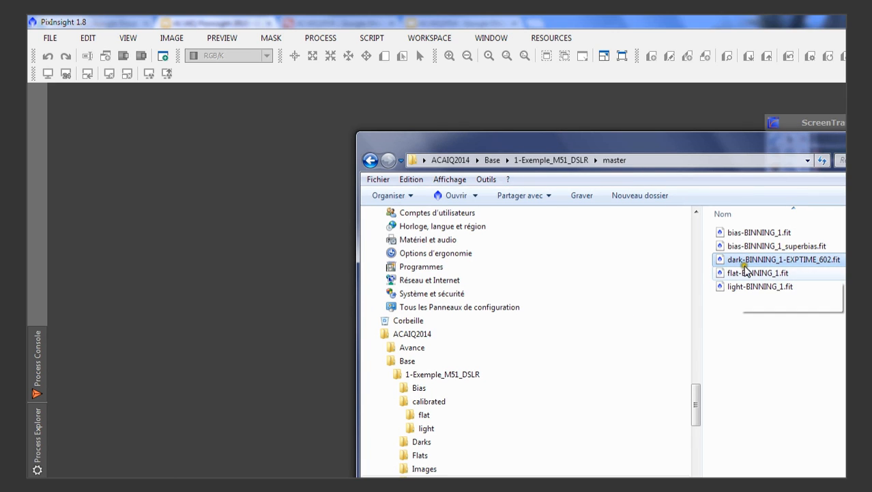
left_click_drag(745, 271, 265, 239)
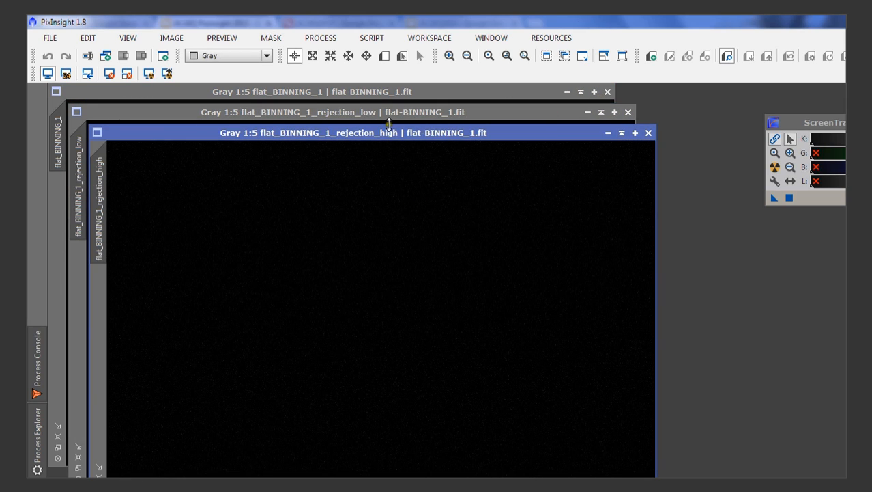
- Autostretch the flat's rejection_high map, examine its rejected pixels at 8:1, and close both of the flat's rejection maps
left_click(776, 168)
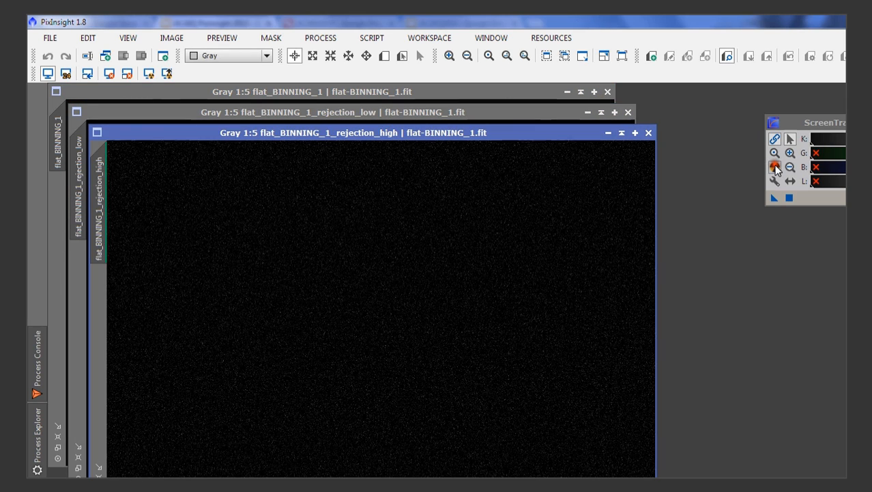
scroll(363, 326, "up", 12)
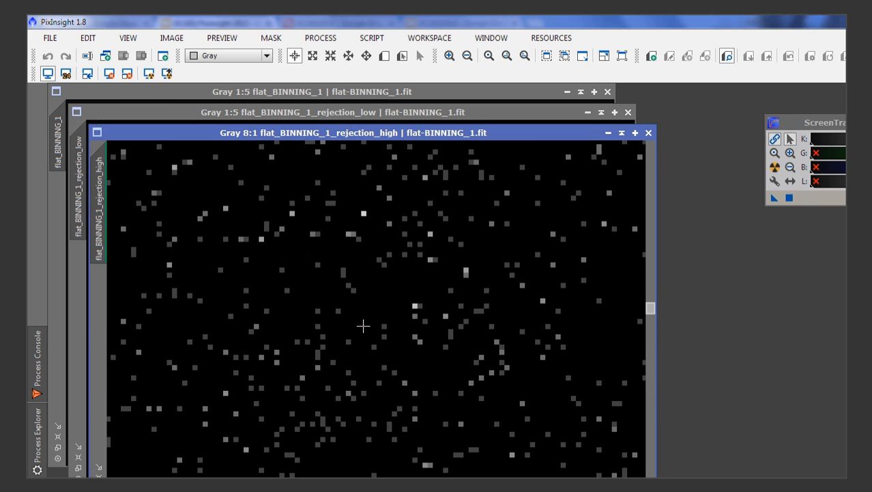
left_click(649, 132)
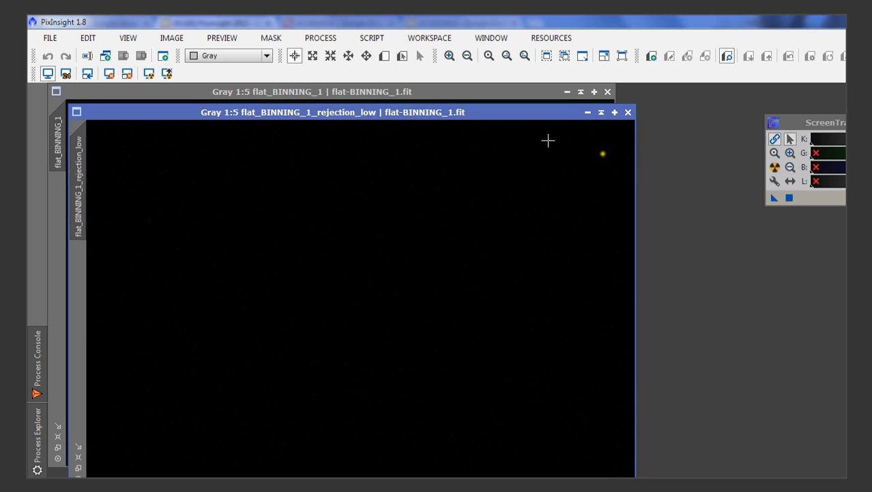
left_click(628, 112)
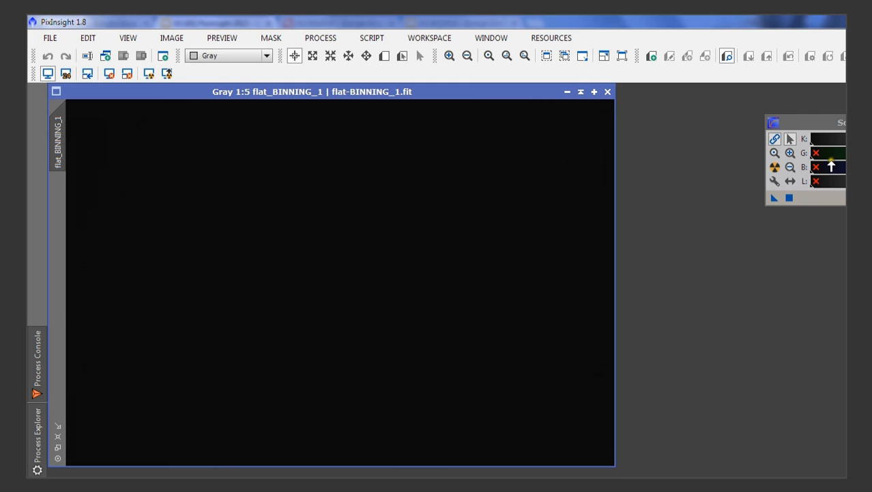
- Autostretch the master flat and examine its dust spots and vignetting at different magnifications
left_click(775, 168)
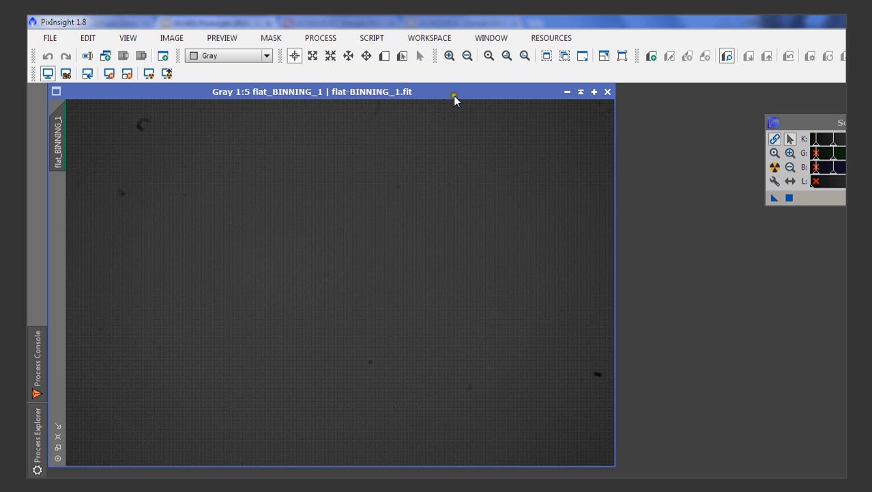
left_click_drag(453, 96, 532, 149)
scroll(328, 254, "up", 6)
scroll(292, 231, "down", 6)
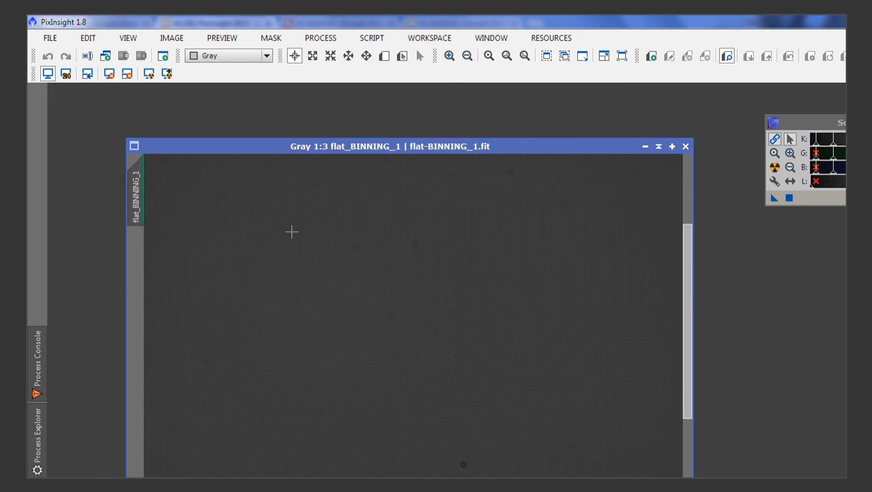